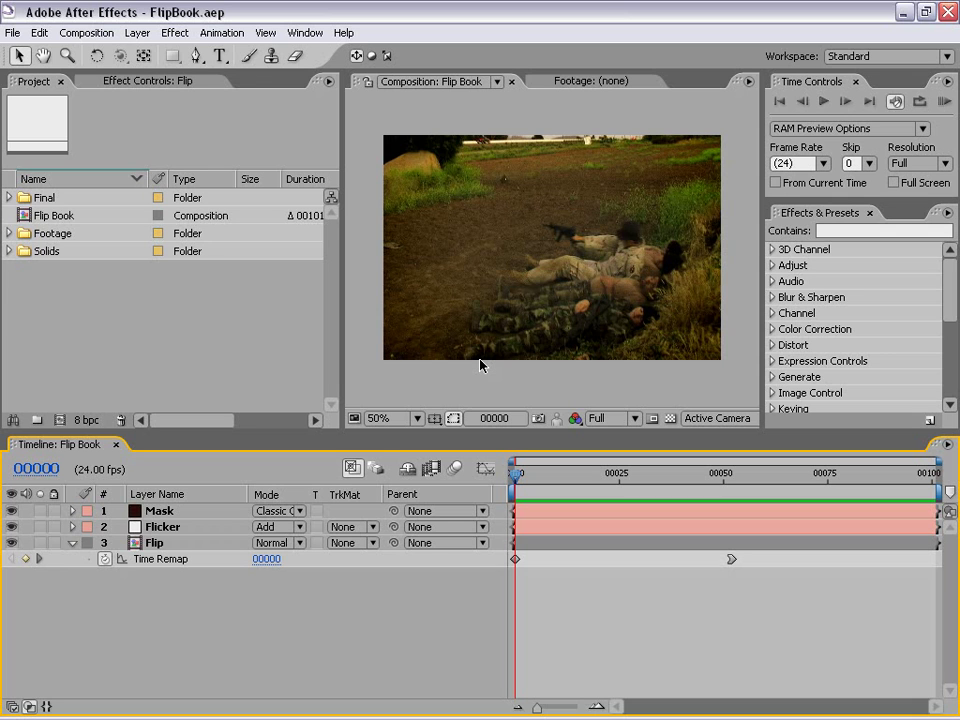
# Step: Play back the Flip Book composition in an enlarged composition view, and restore the normal layout
pyautogui.click(456, 401)
pyautogui.press('`')
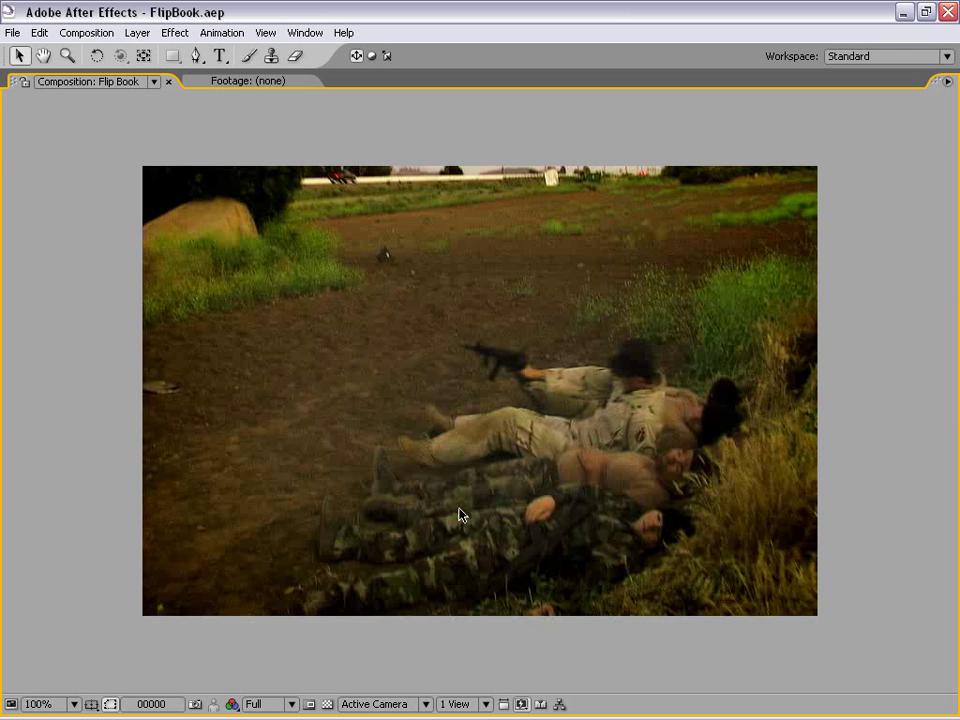
pyautogui.press('space')
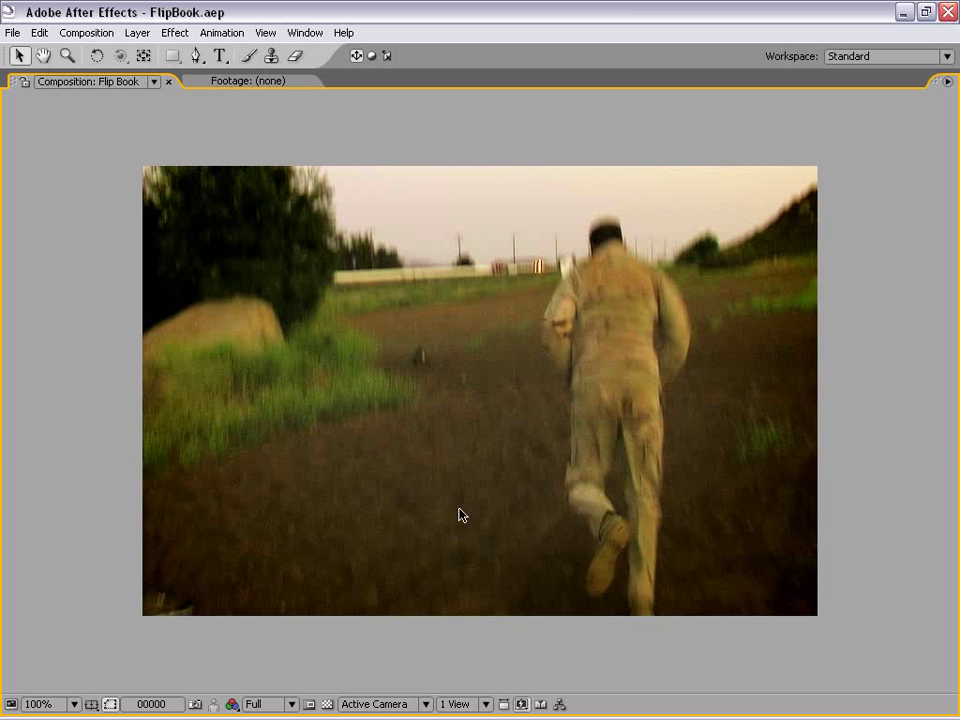
pyautogui.press('`')
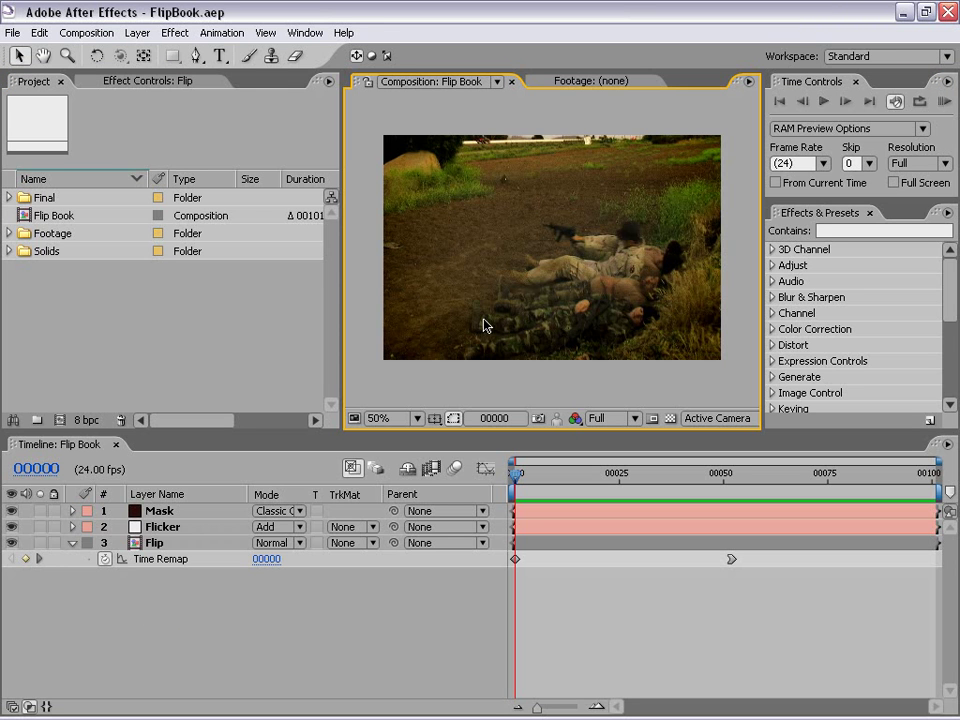
# Step: Scrub through the Flip Book timeline to examine how the running footage changes over time
pyautogui.moveTo(516, 470); pyautogui.dragTo(879, 482)
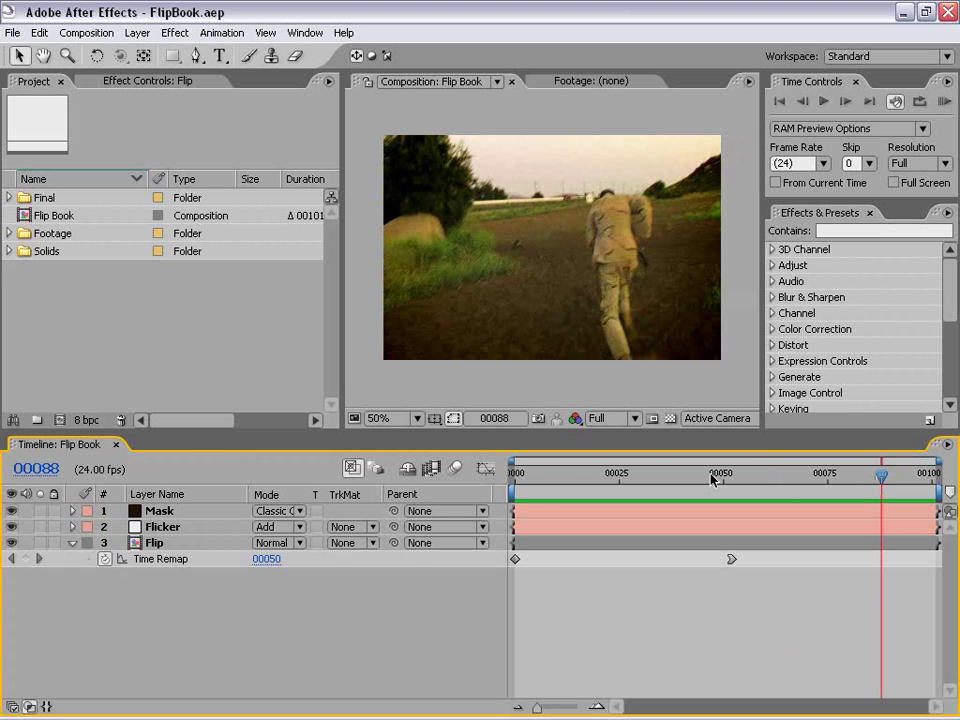
pyautogui.moveTo(546, 474); pyautogui.dragTo(528, 491)
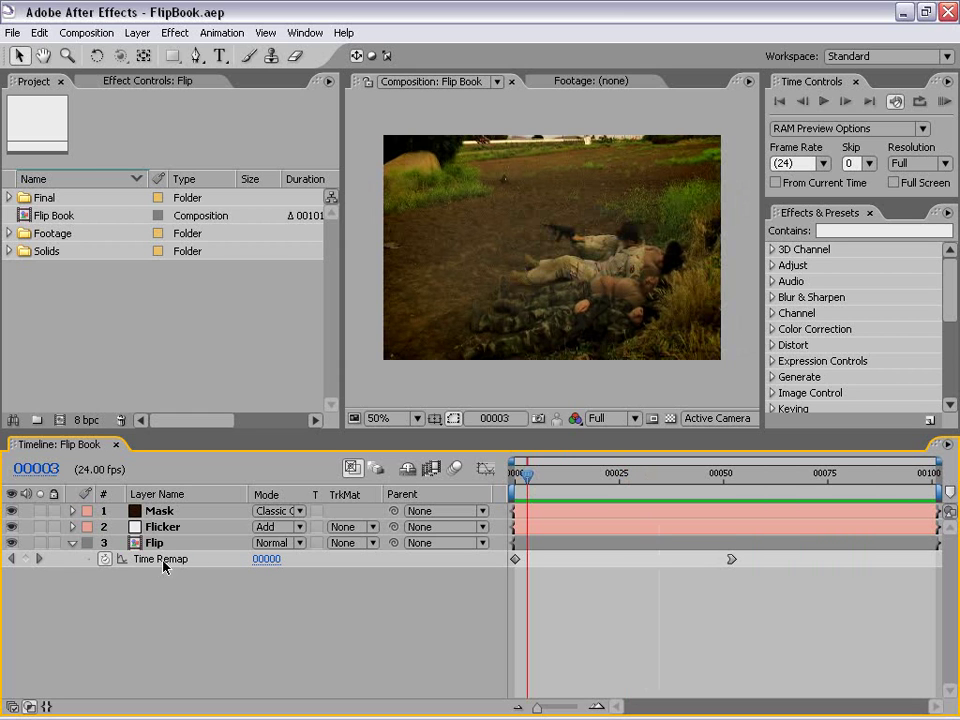
pyautogui.click(549, 477)
pyautogui.moveTo(549, 477); pyautogui.dragTo(789, 476)
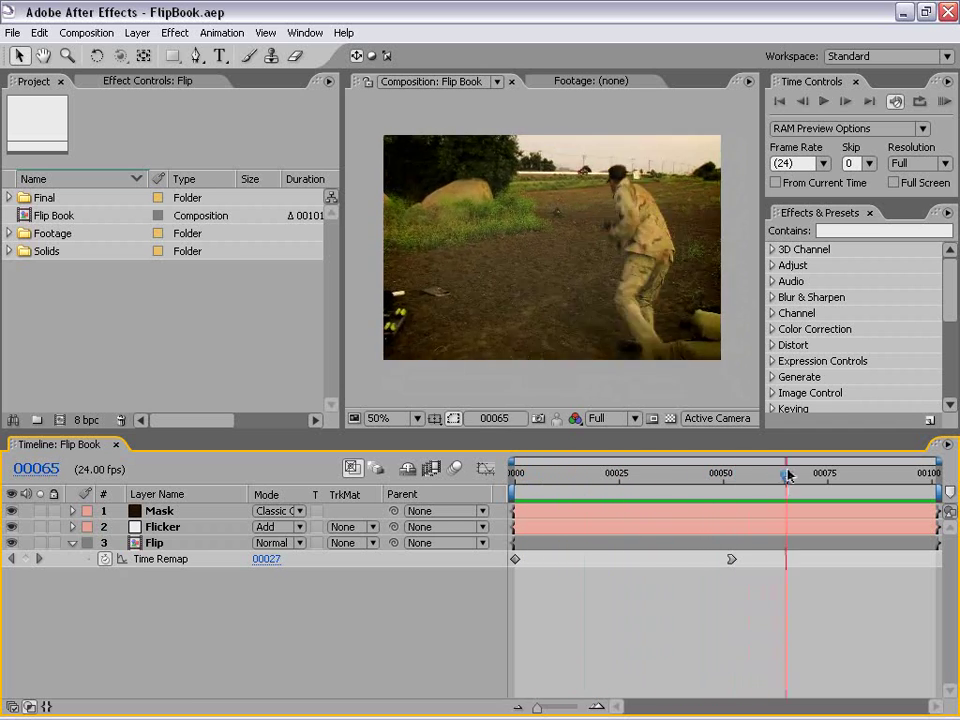
# Step: Inspect the Flip layer's Time Remap curve in the Graph Editor, return to the layer bars and scrub to frame 50
pyautogui.click(155, 559)
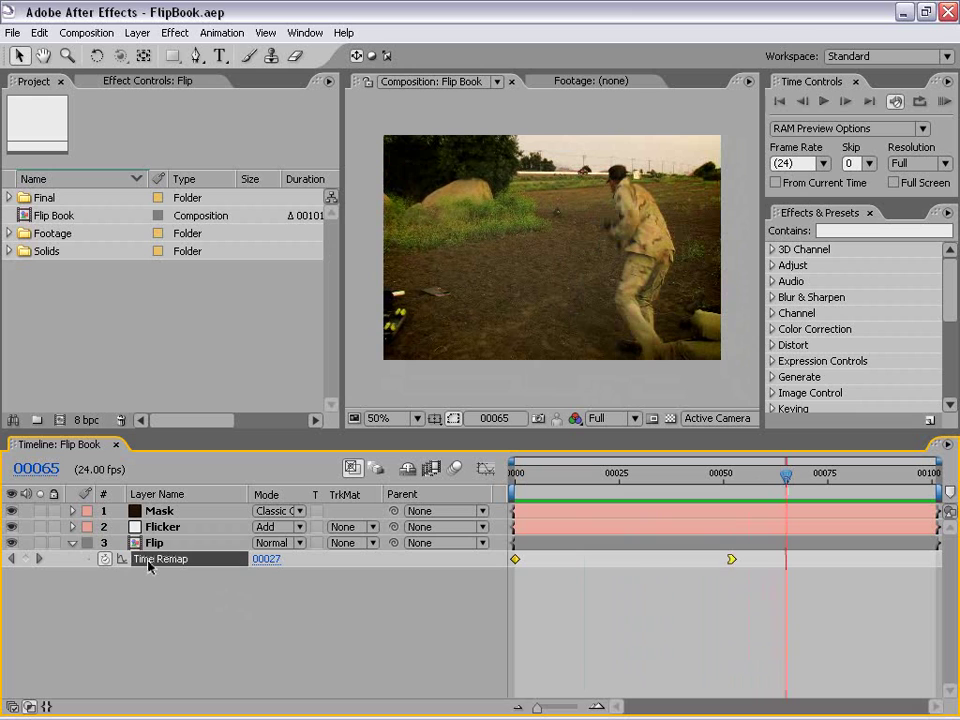
pyautogui.click(485, 469)
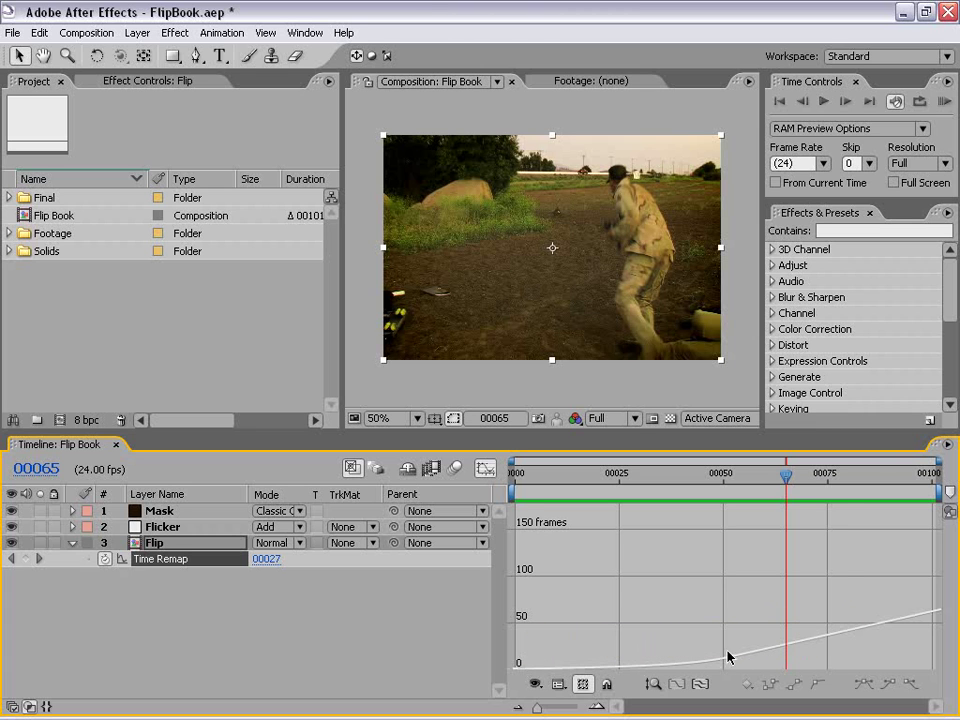
pyautogui.click(484, 468)
pyautogui.click(662, 624)
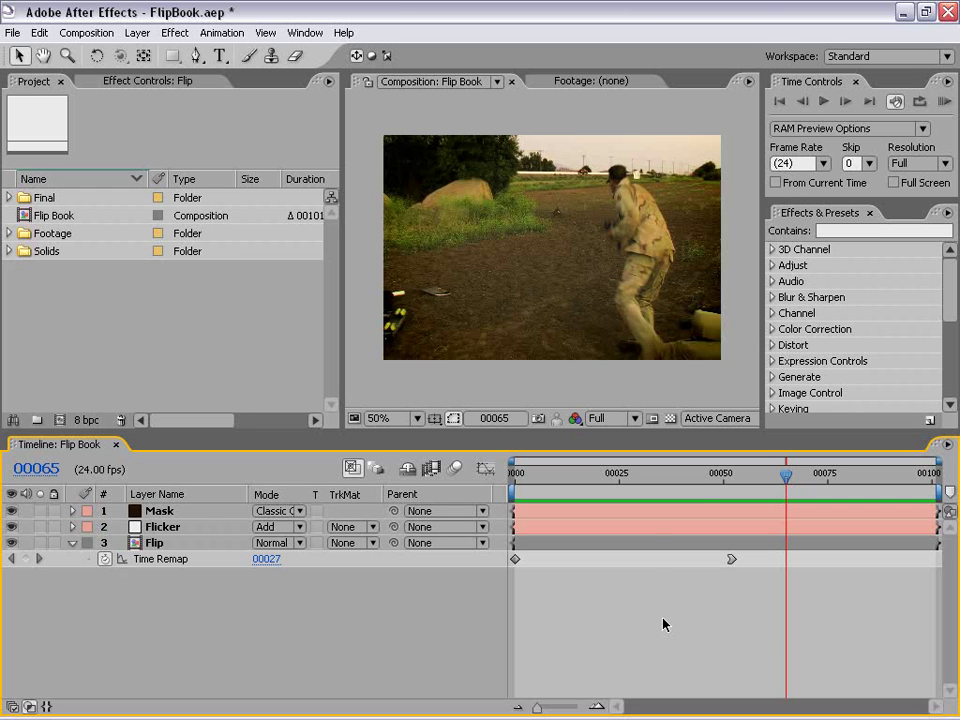
pyautogui.moveTo(746, 476); pyautogui.dragTo(725, 485)
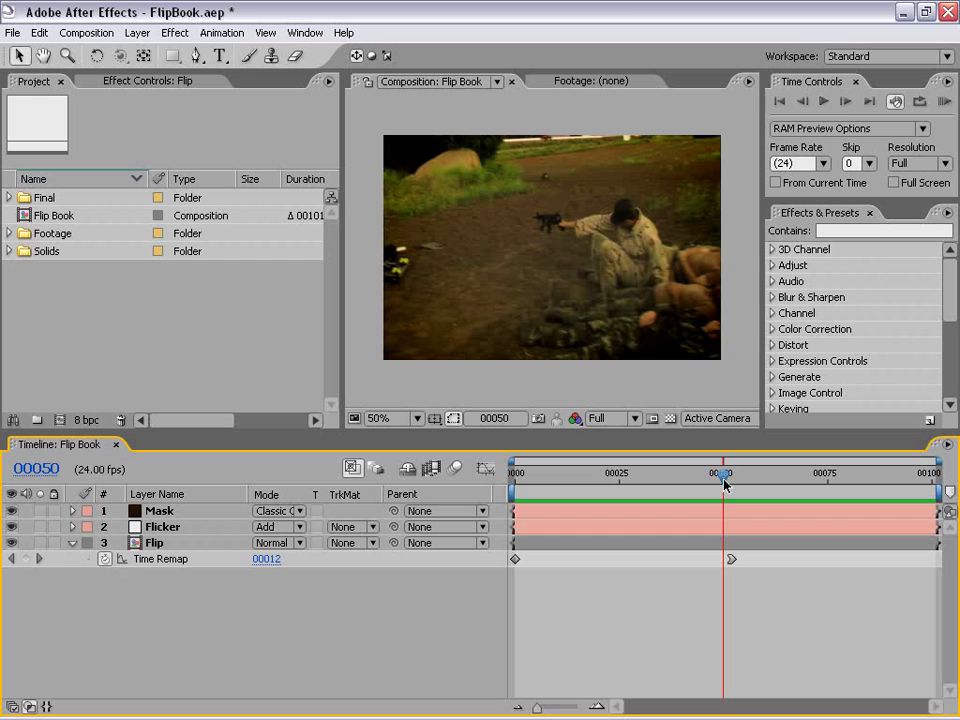
pyautogui.click(370, 121)
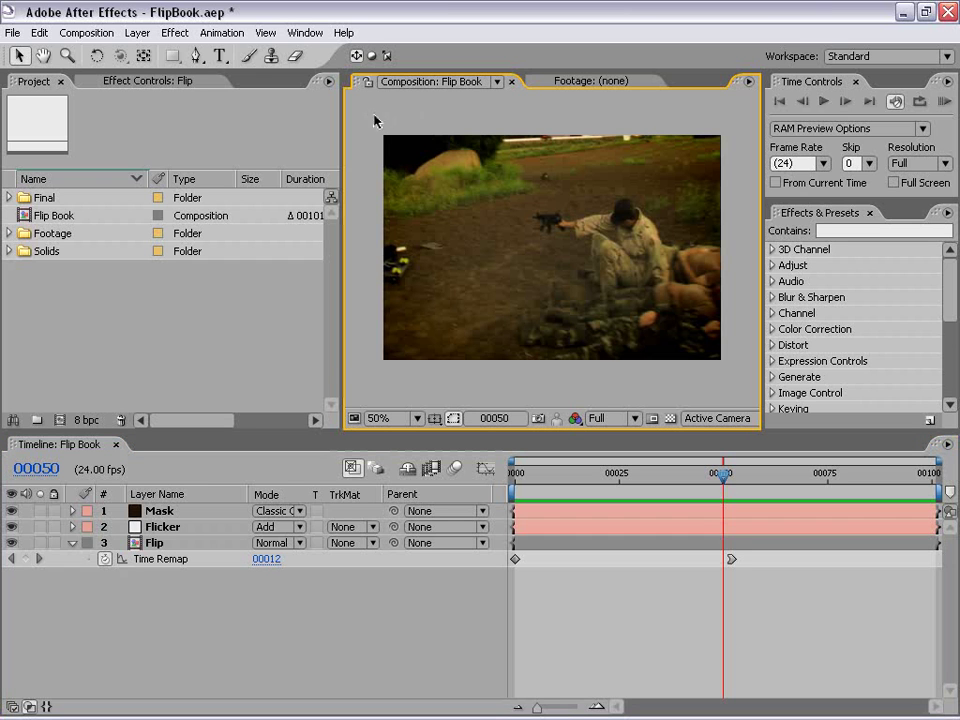
# Step: Expand the Footage folder and review the running.mov source clip, closing its player when finished
pyautogui.click(9, 233)
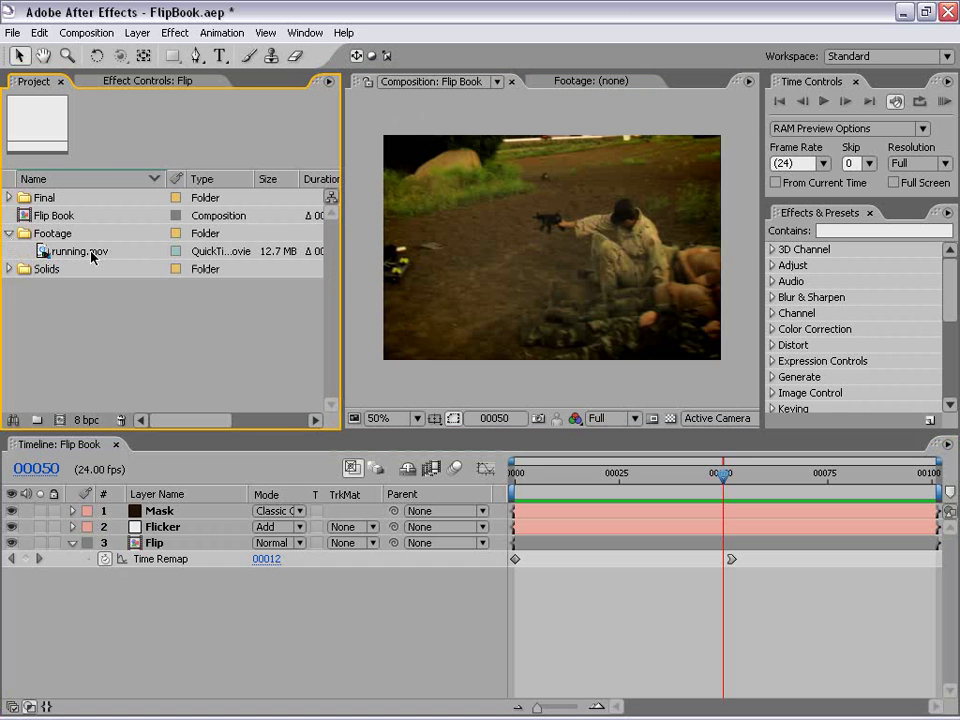
pyautogui.doubleClick(44, 253)
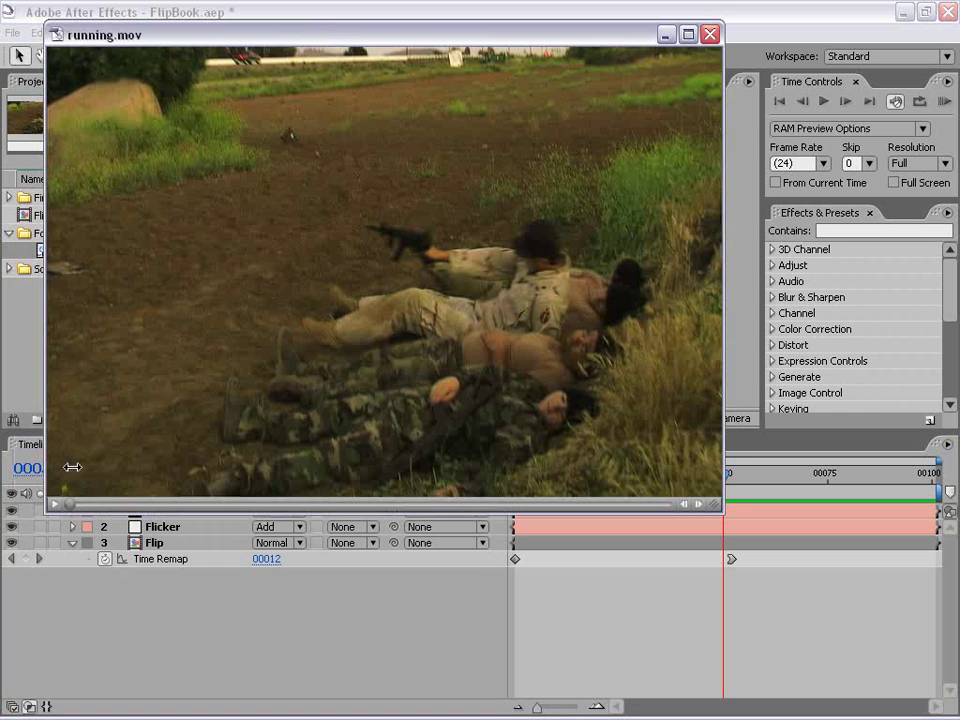
pyautogui.moveTo(56, 503); pyautogui.dragTo(360, 490)
pyautogui.click(710, 36)
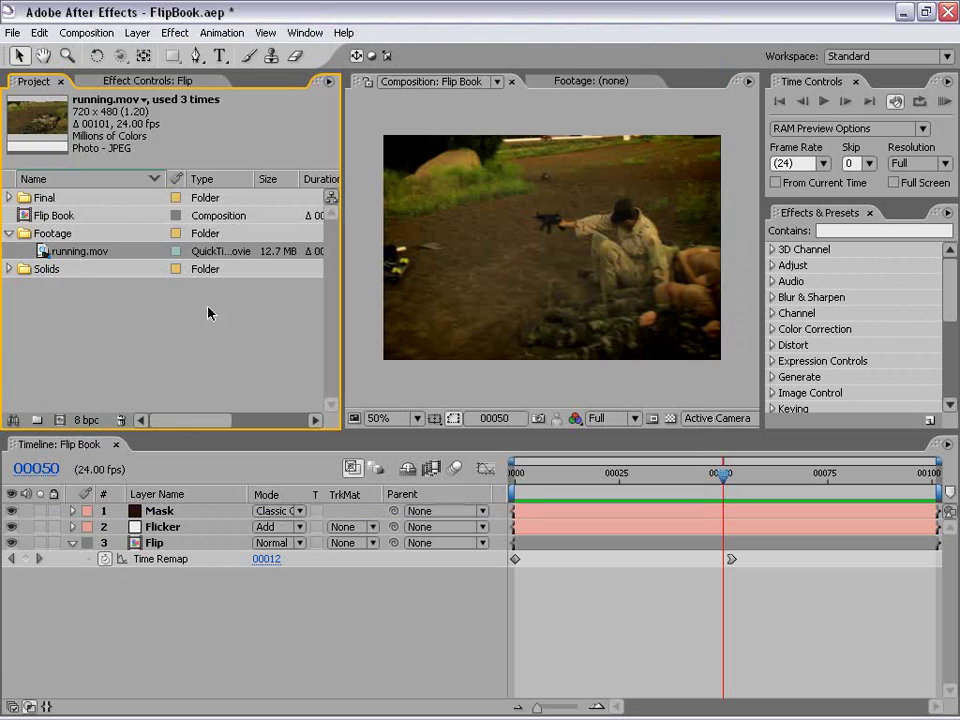
pyautogui.click(148, 328)
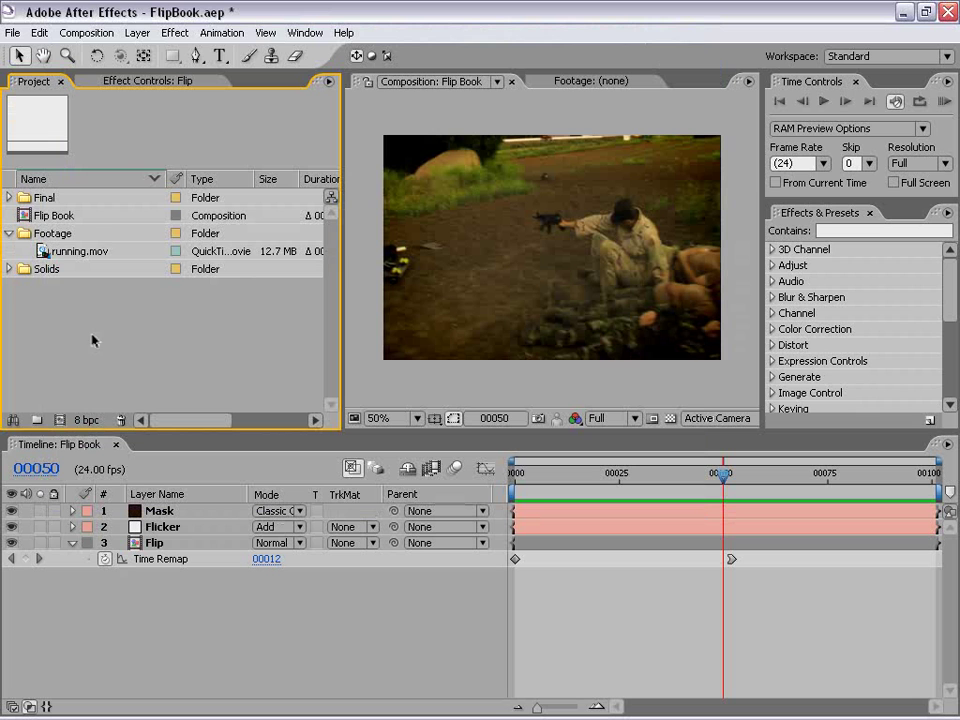
# Step: Create a new composition from the running.mov footage
pyautogui.click(45, 253)
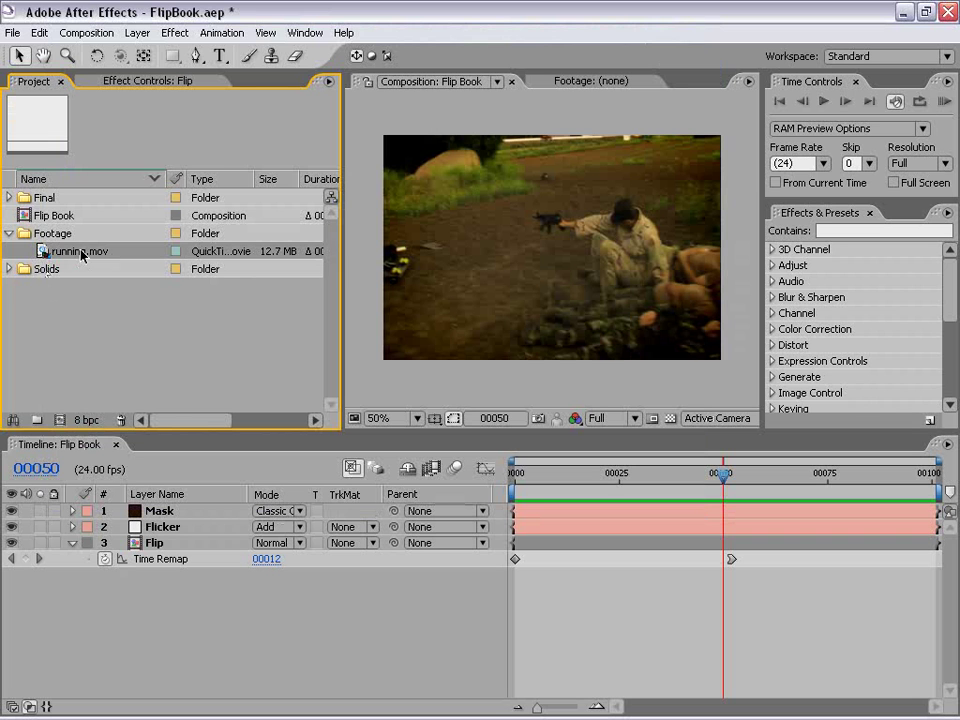
pyautogui.click(60, 421)
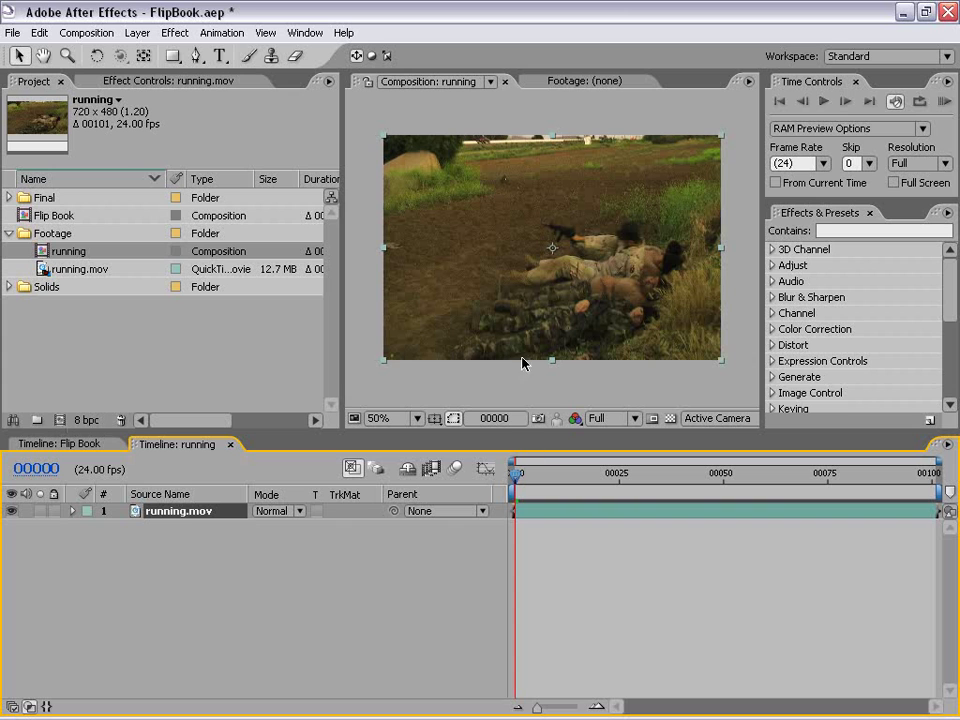
pyautogui.click(519, 399)
pyautogui.click(549, 579)
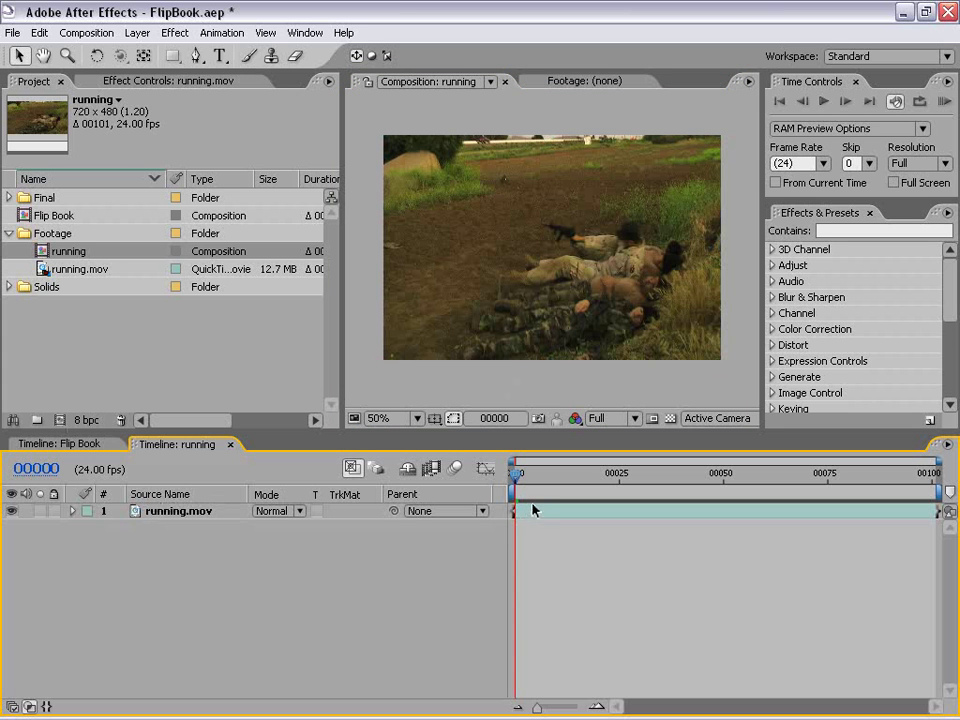
# Step: Pre-compose the running.mov layer as "Put Footage Here", leaving all attributes in 'running'
pyautogui.click(186, 515)
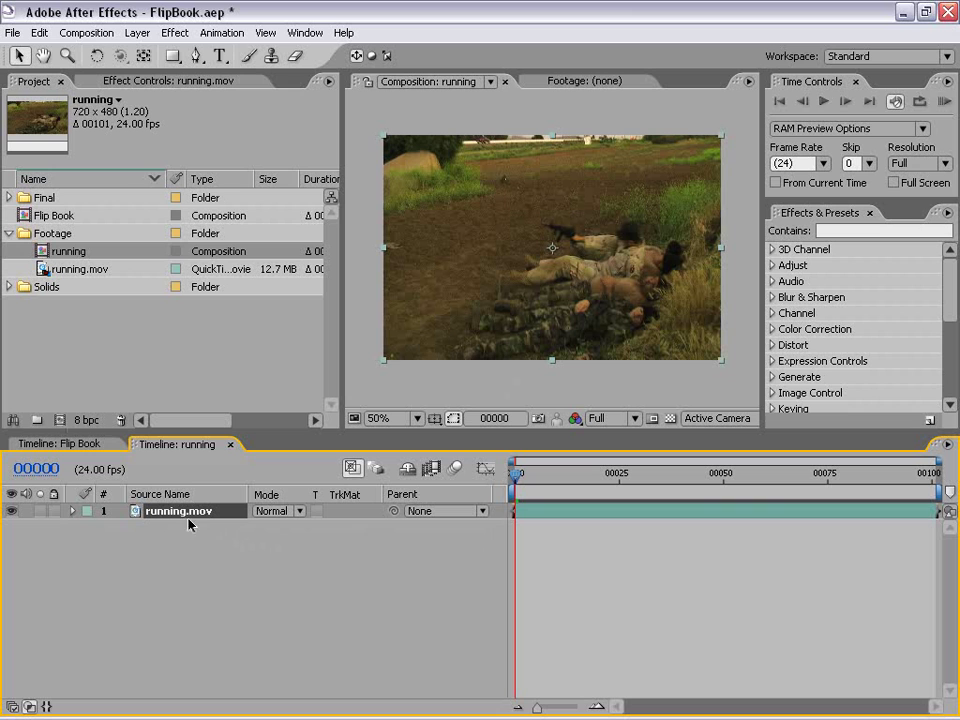
pyautogui.click(137, 33)
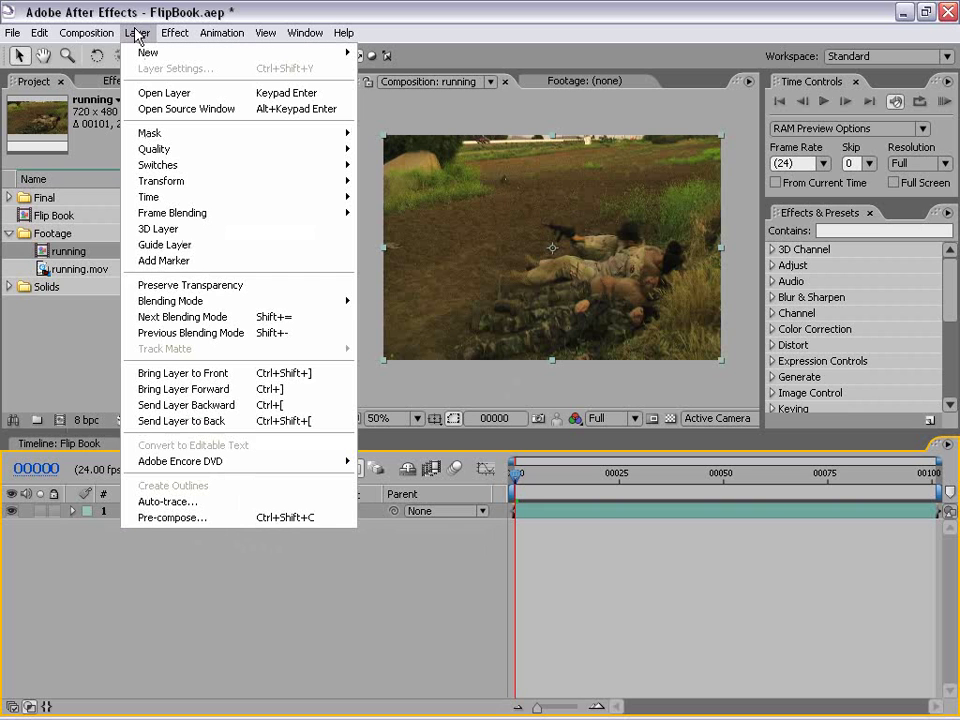
pyautogui.click(229, 519)
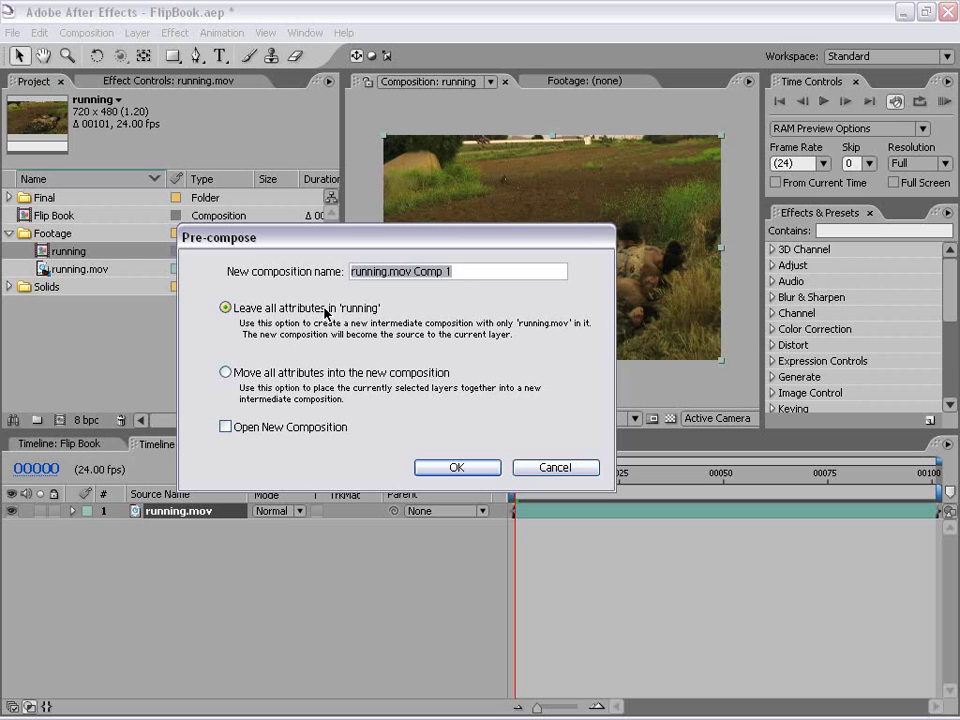
pyautogui.moveTo(480, 272); pyautogui.dragTo(316, 285)
pyautogui.write('Put Fo')
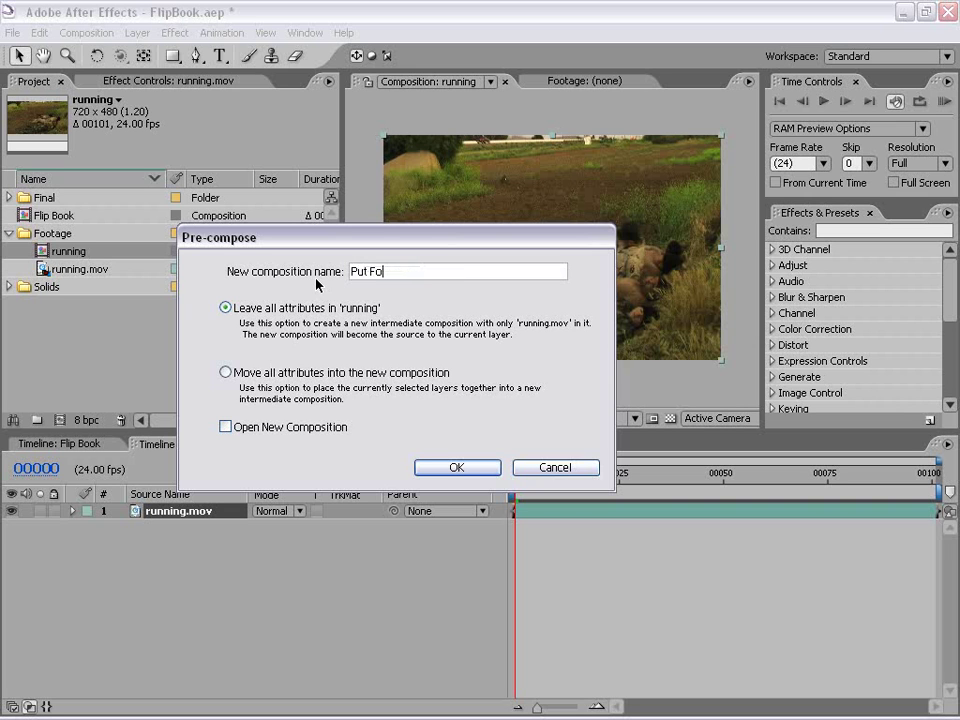
pyautogui.write('otage Here')
pyautogui.click(455, 472)
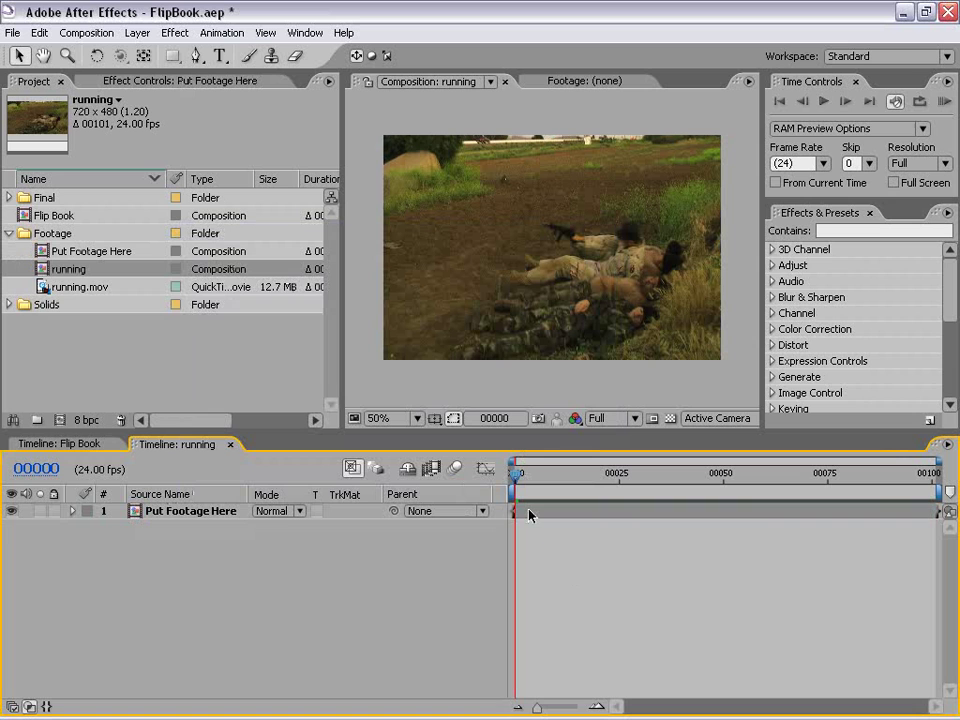
# Step: Apply the CC Page Turn effect to the Put Footage Here layer and shift its fold position to about 536, 222
pyautogui.click(839, 230)
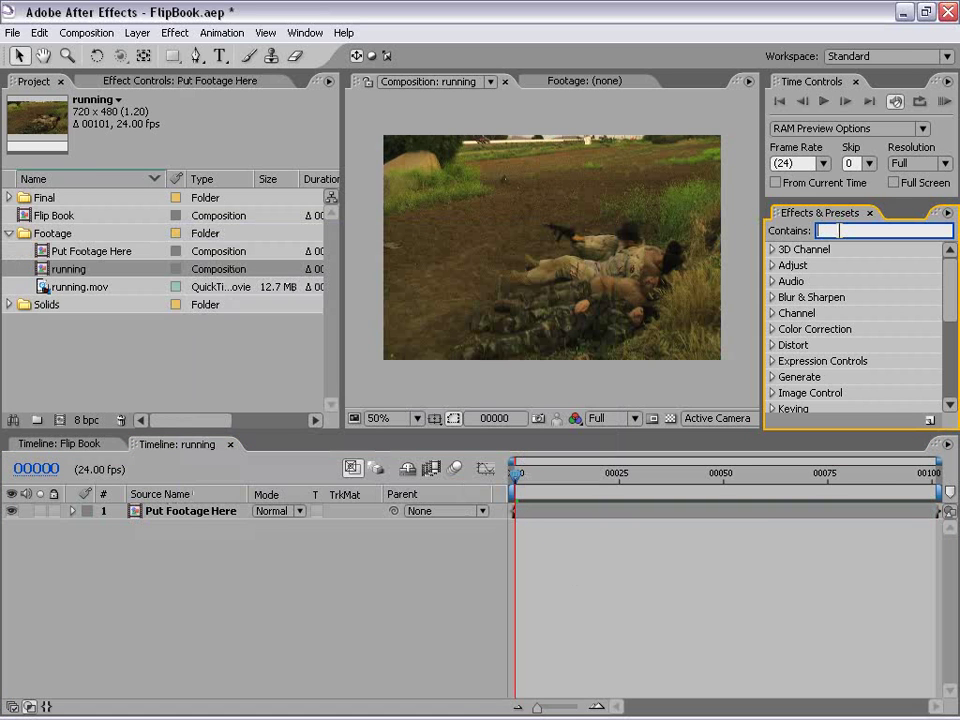
pyautogui.write('page')
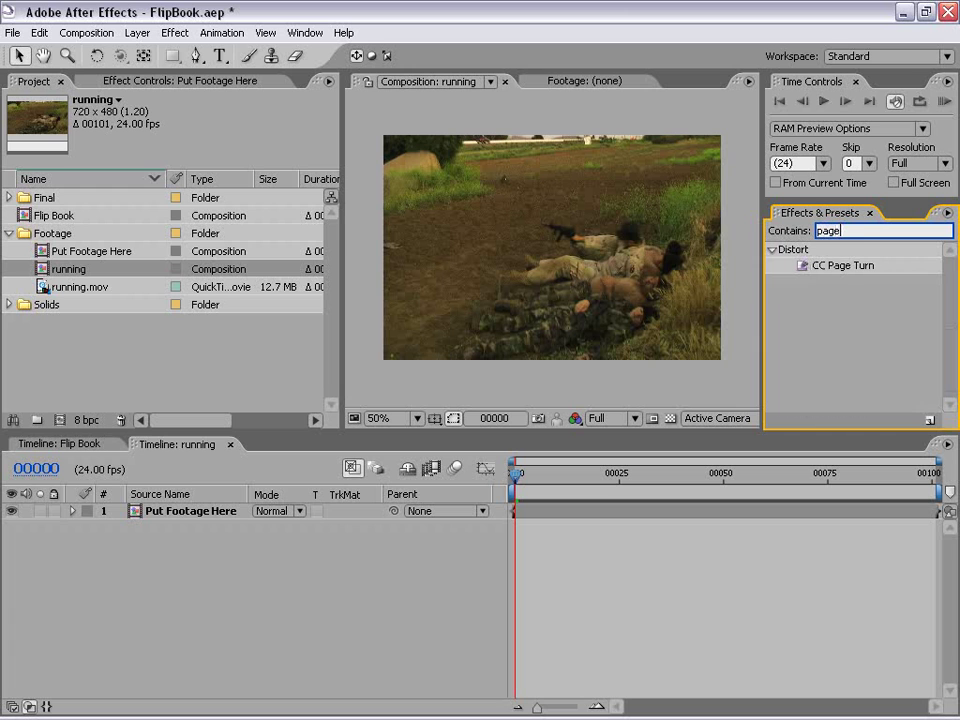
pyautogui.click(864, 268)
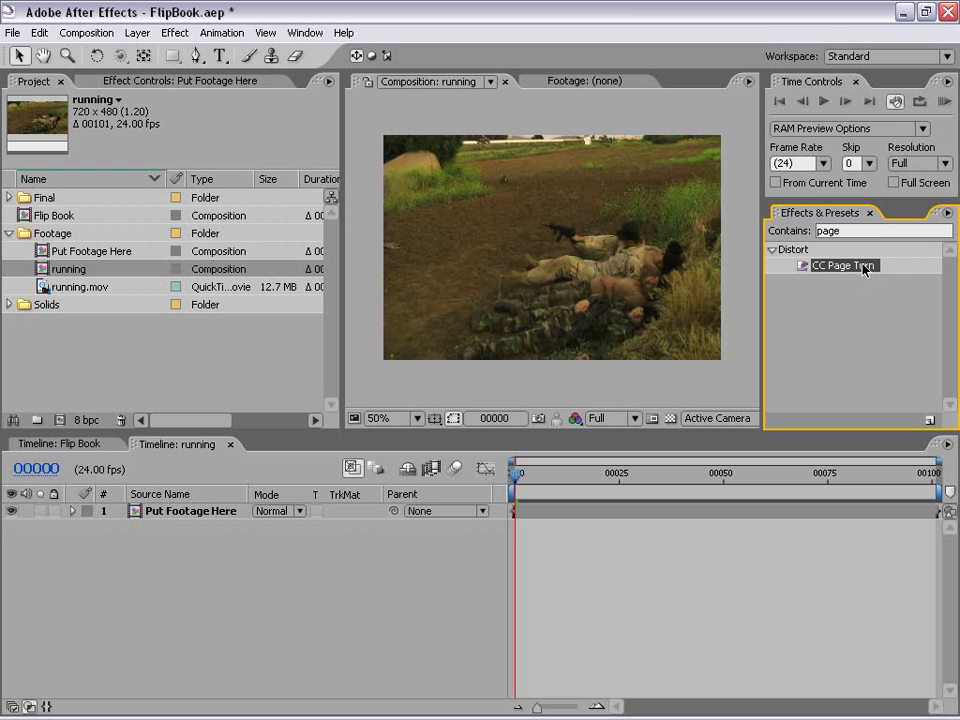
pyautogui.moveTo(842, 268); pyautogui.dragTo(510, 163)
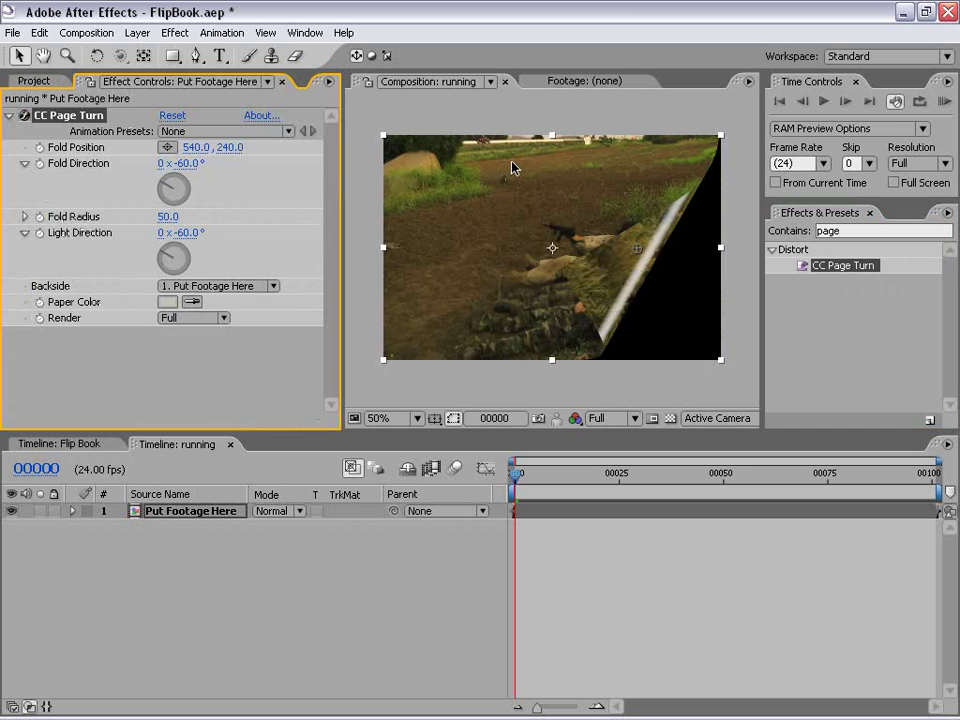
pyautogui.moveTo(637, 250)
pyautogui.mouseDown()
pyautogui.moveTo(568, 210)
pyautogui.moveTo(681, 257)
pyautogui.moveTo(580, 199)
pyautogui.moveTo(636, 244)
pyautogui.mouseUp()
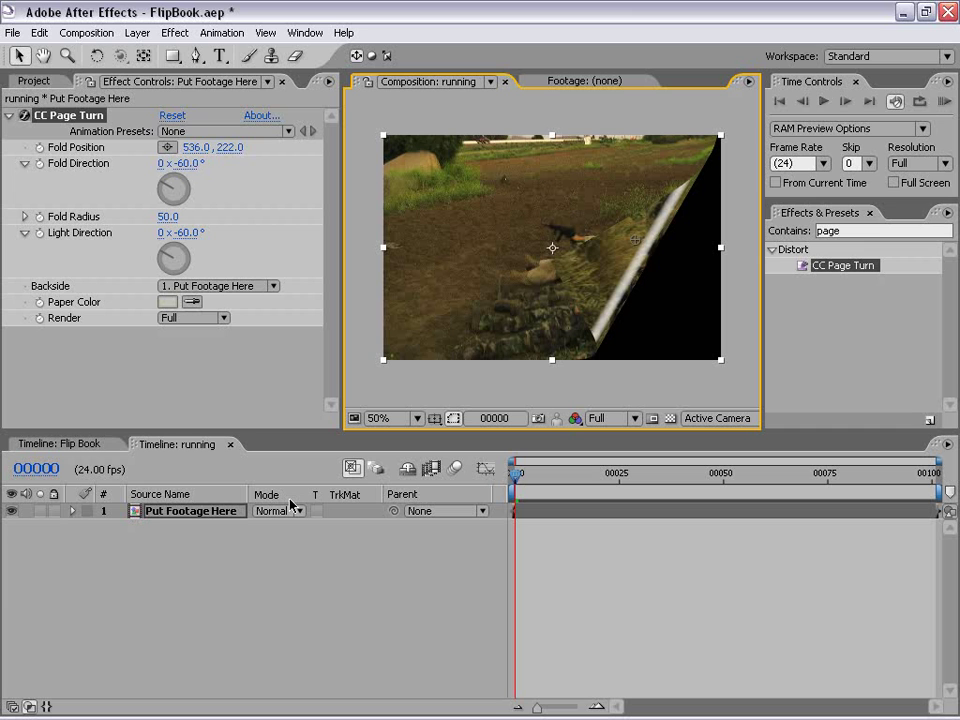
# Step: Check the Flip Book composition around frame 31, and set CC Page Turn's Fold Direction to -35° in the running composition
pyautogui.click(59, 443)
pyautogui.moveTo(520, 474); pyautogui.dragTo(643, 476)
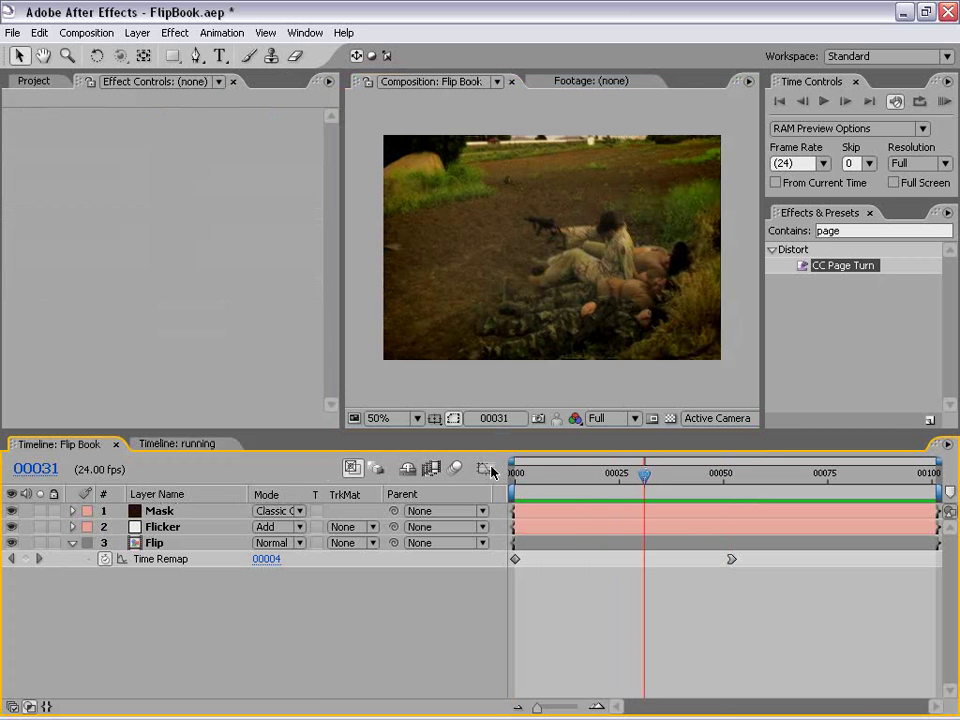
pyautogui.click(195, 446)
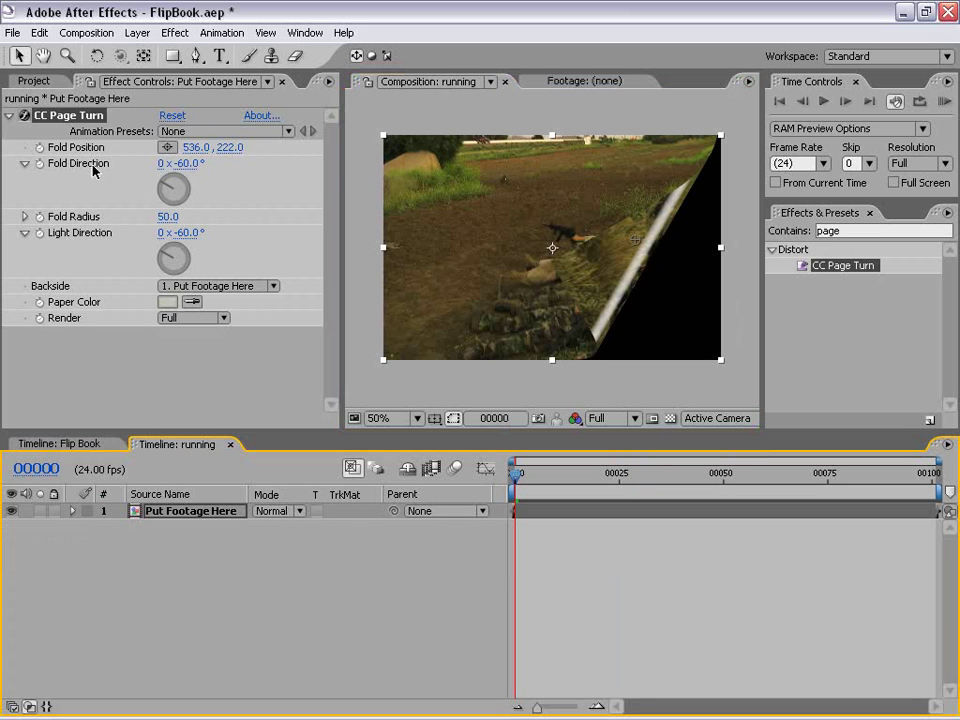
pyautogui.click(185, 163)
pyautogui.write('-35')
pyautogui.press('Return')
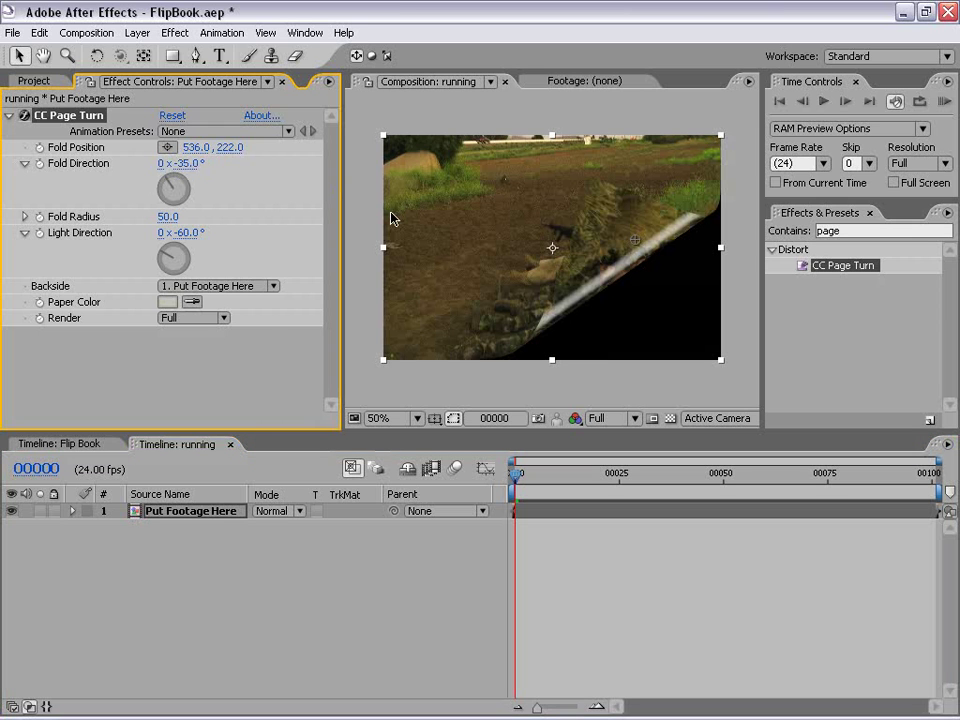
# Step: Move the page turn's fold position to about 550, 244 and set its Fold Radius to 75
pyautogui.moveTo(640, 241)
pyautogui.mouseDown()
pyautogui.moveTo(583, 187)
pyautogui.moveTo(671, 279)
pyautogui.moveTo(643, 254)
pyautogui.mouseUp()
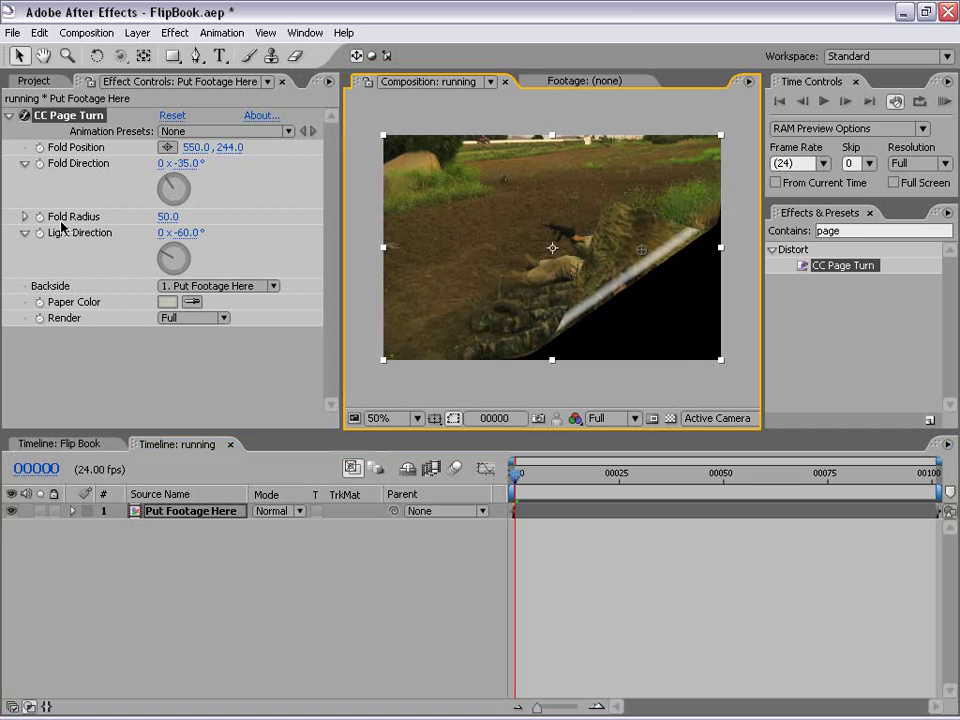
pyautogui.click(167, 216)
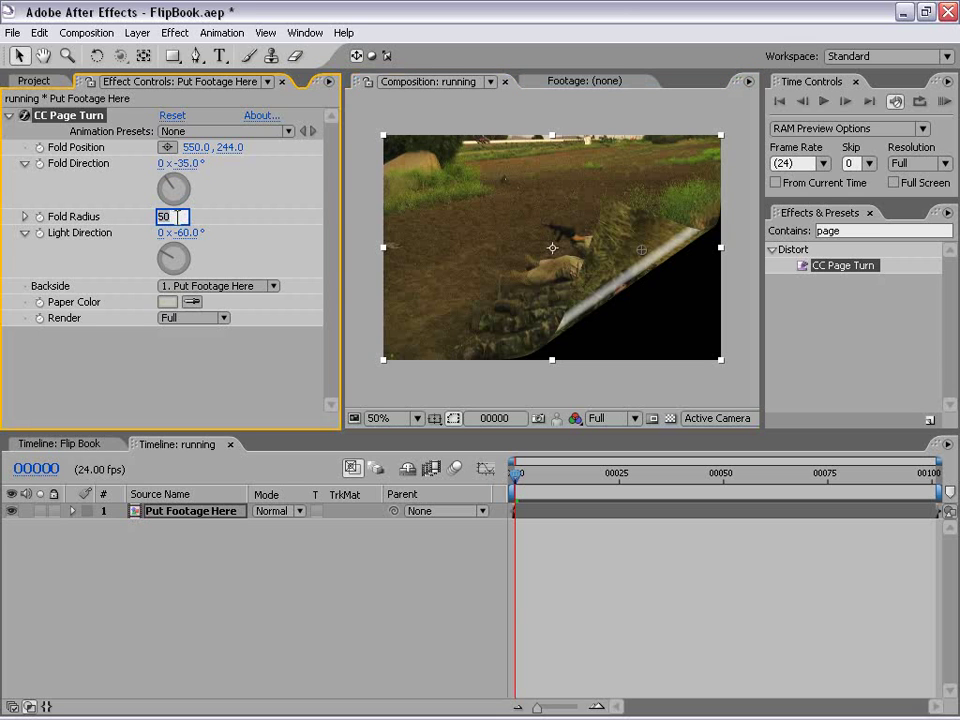
pyautogui.write('75')
pyautogui.press('Return')
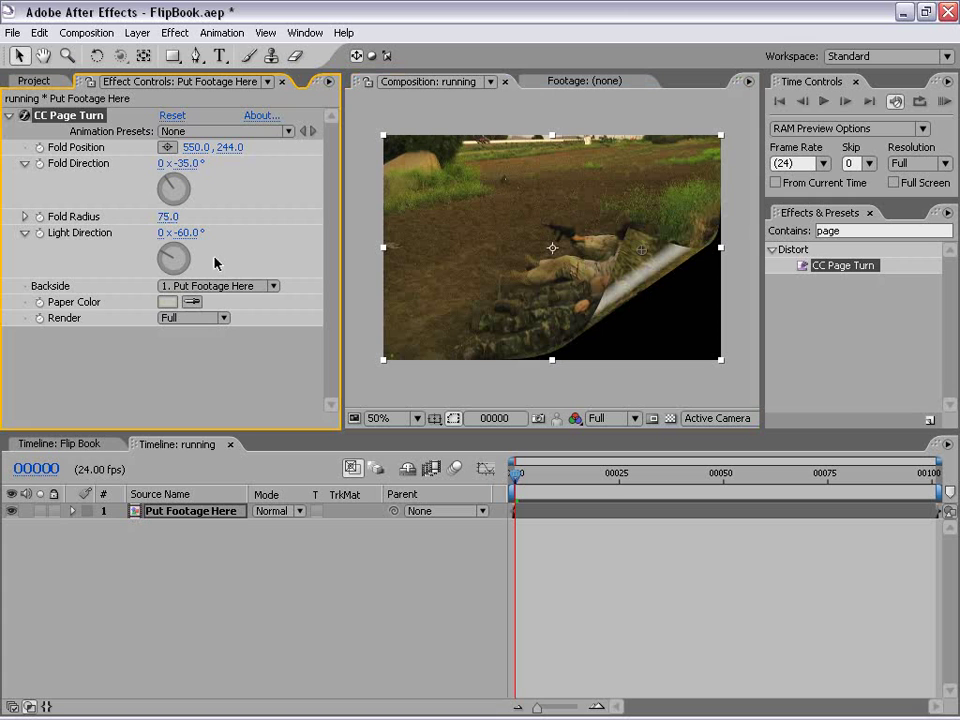
# Step: Set the page turn's Backside to None, comparing it with using the Put Footage Here layer as the backside
pyautogui.click(196, 288)
pyautogui.click(194, 290)
pyautogui.click(194, 290)
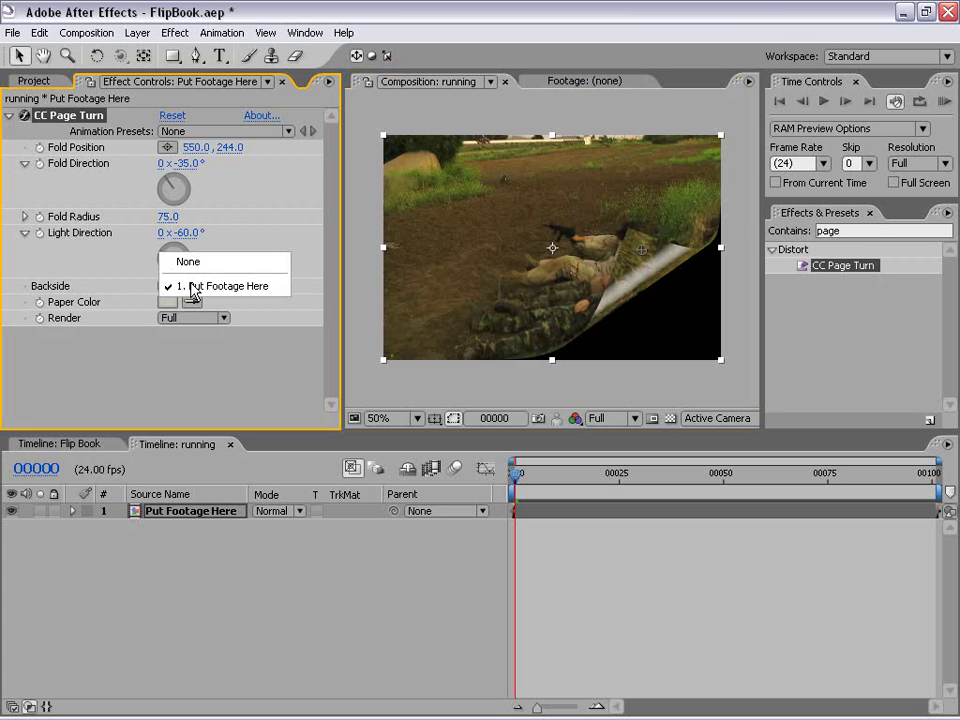
pyautogui.click(278, 262)
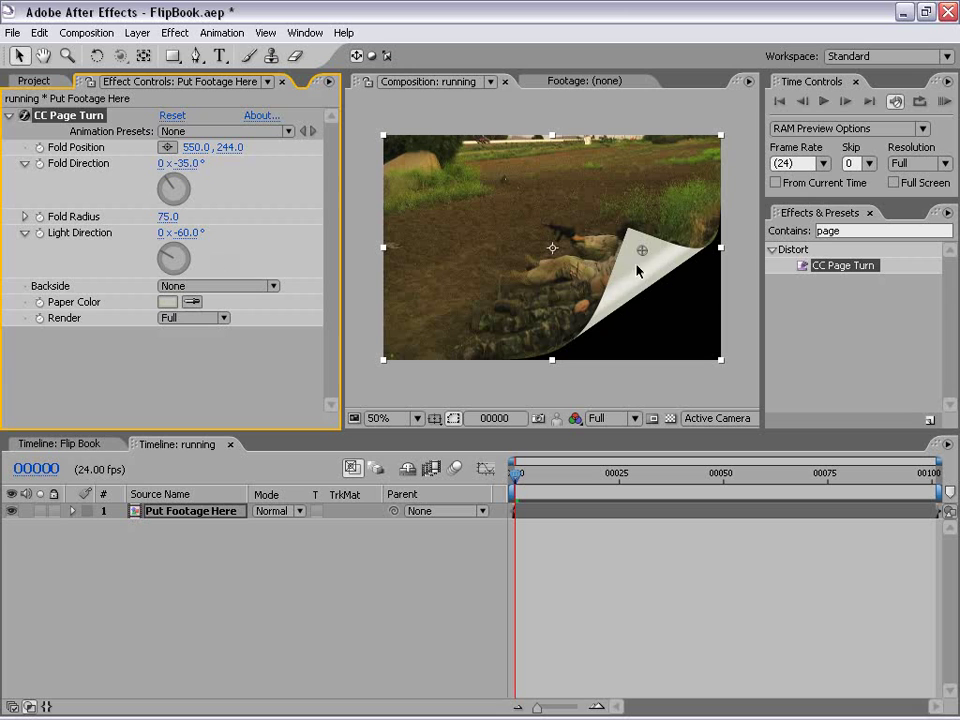
pyautogui.click(214, 287)
pyautogui.click(201, 314)
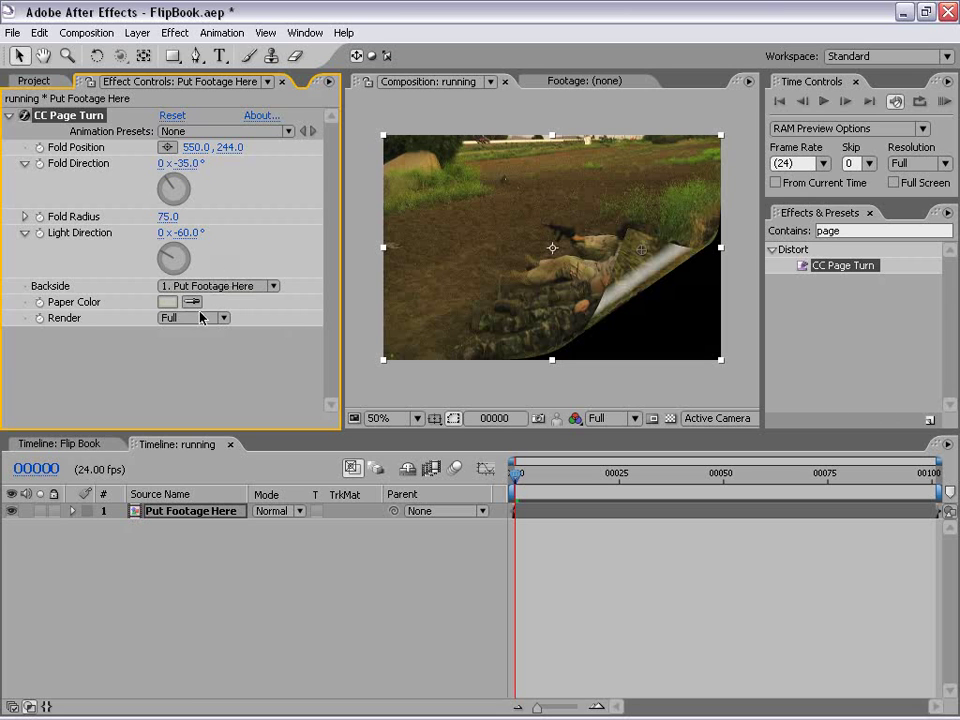
pyautogui.click(222, 286)
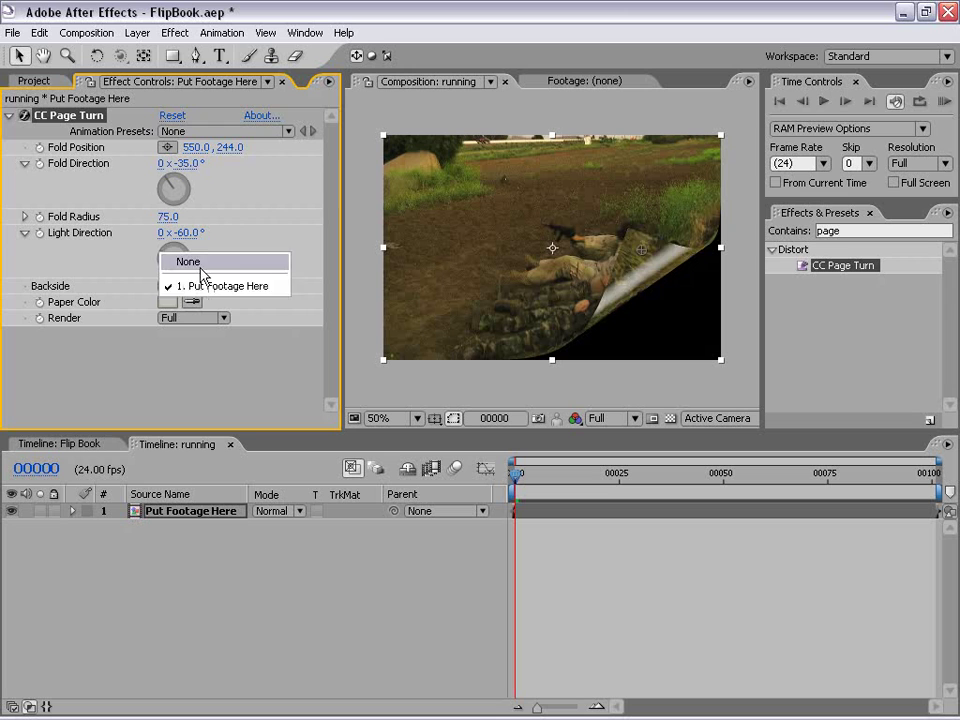
pyautogui.click(201, 268)
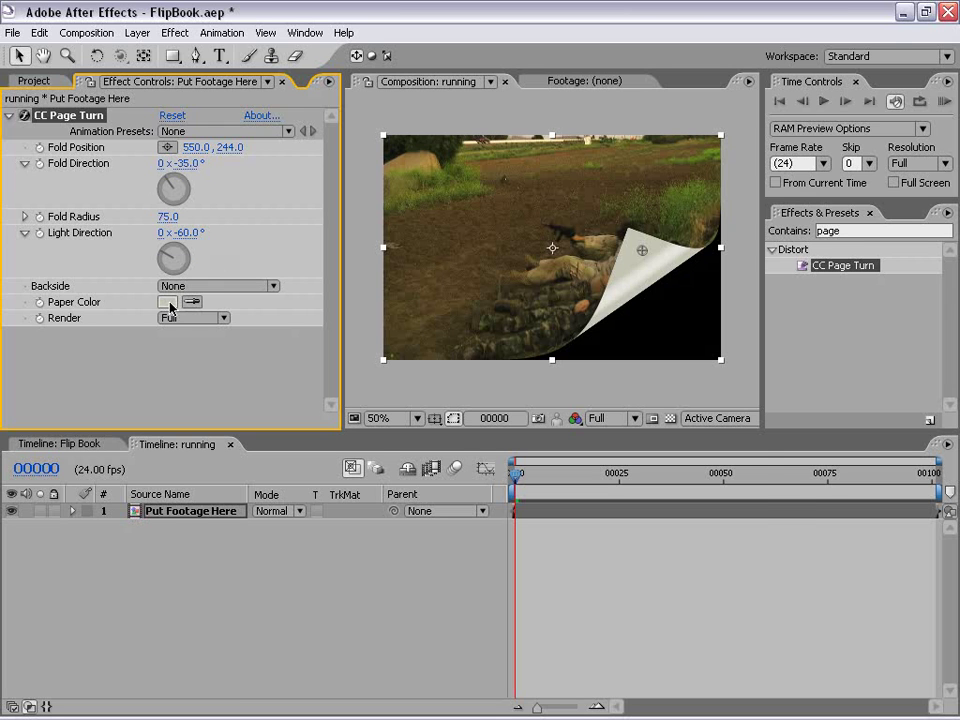
# Step: Change the page turn's Paper Color to a tan, aged-paper tone
pyautogui.click(167, 303)
pyautogui.moveTo(568, 482); pyautogui.dragTo(568, 486)
pyautogui.click(410, 307)
pyautogui.click(407, 313)
pyautogui.click(739, 266)
pyautogui.click(167, 302)
pyautogui.click(405, 336)
pyautogui.click(407, 357)
pyautogui.press('Return')
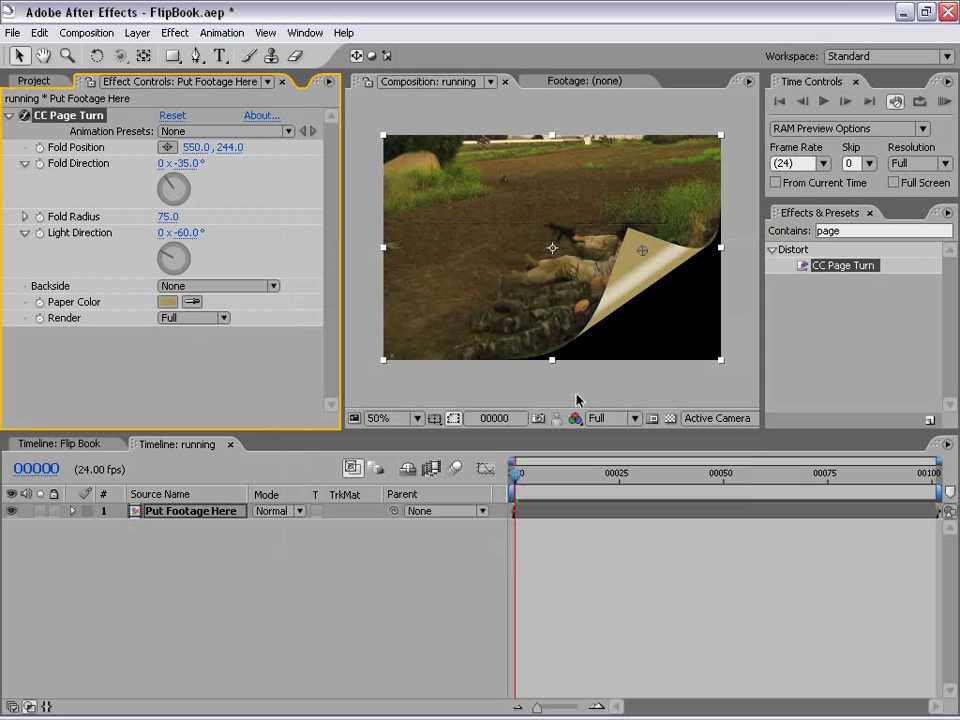
pyautogui.click(576, 398)
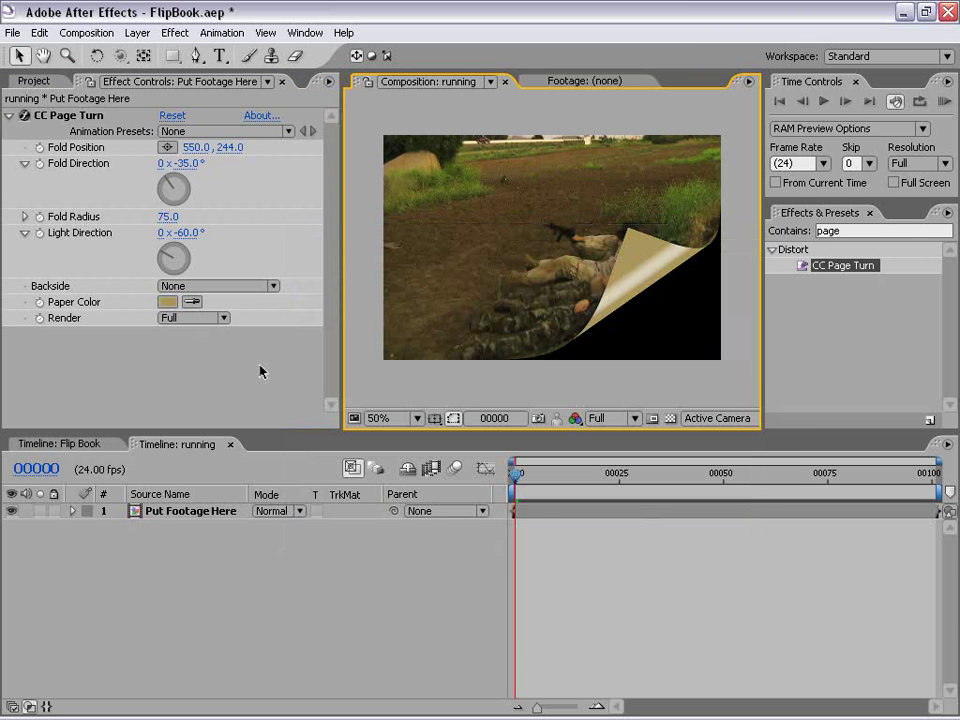
# Step: Move the page turn's fold position beyond the lower-right corner of the frame to about 748, 478 and start keyframing it at frame 0
pyautogui.click(545, 516)
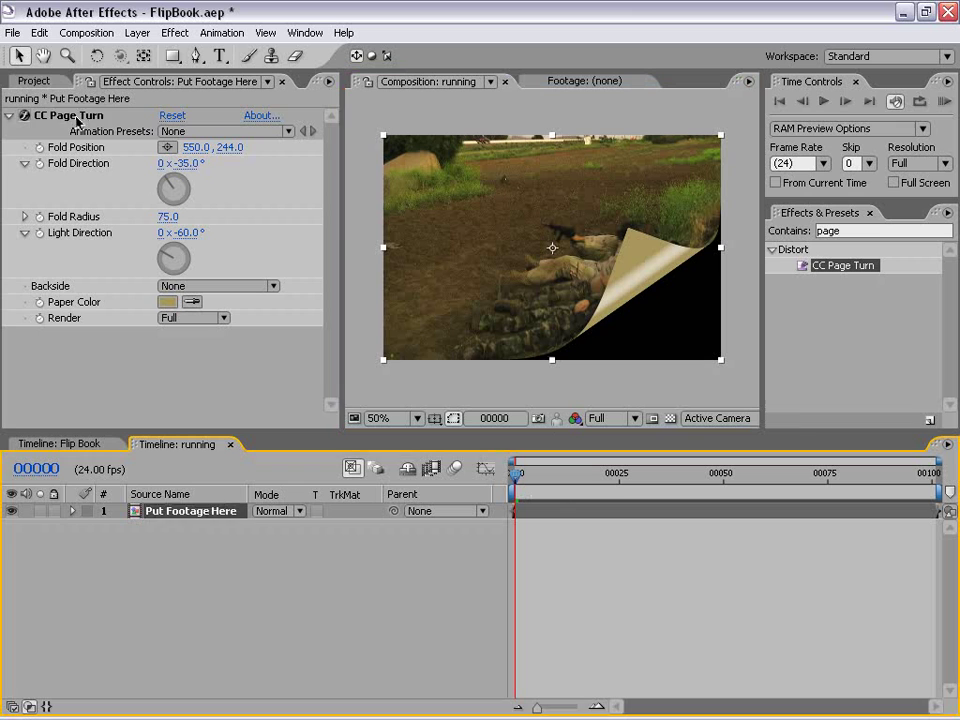
pyautogui.click(56, 118)
pyautogui.moveTo(641, 254); pyautogui.dragTo(737, 367)
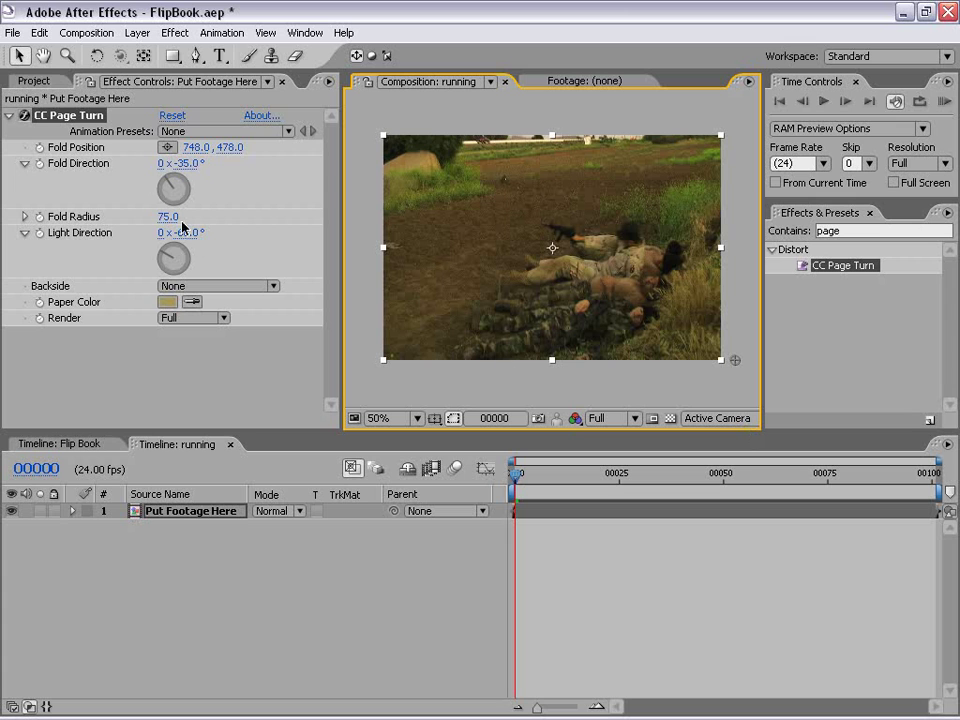
pyautogui.click(40, 148)
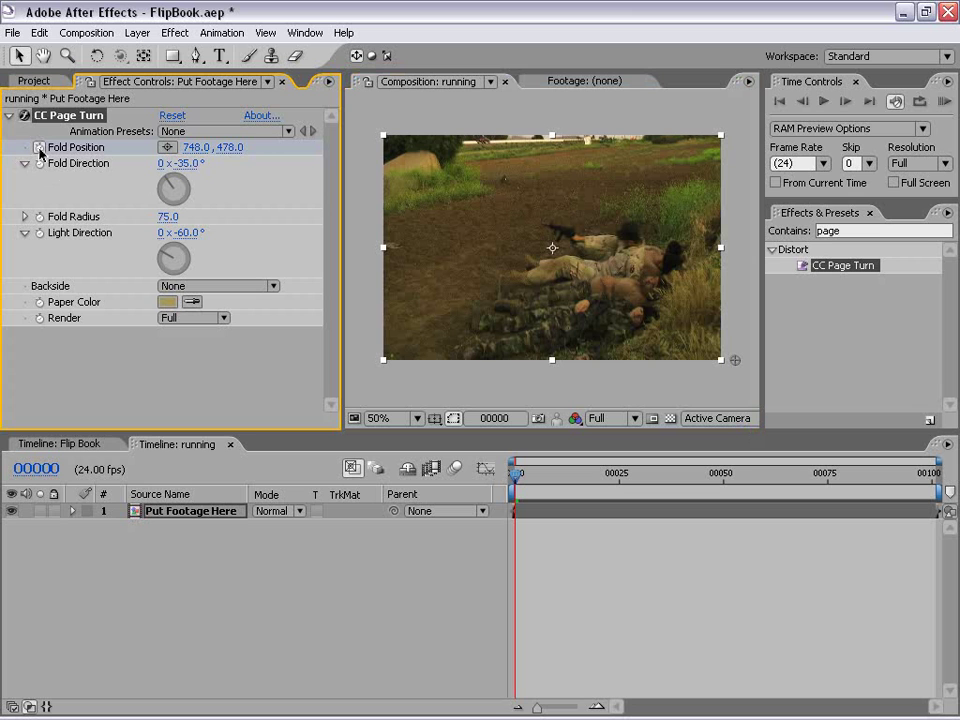
# Step: At frame 1, move the fold position past the upper-left corner of the frame to about -28, -70
pyautogui.press('pagedown')
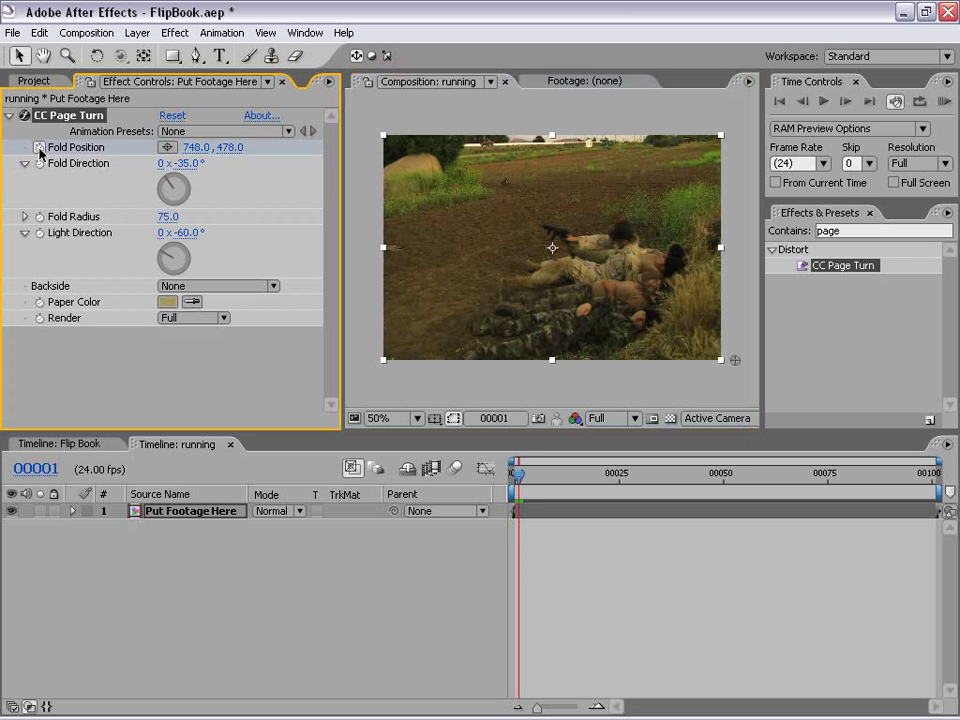
pyautogui.press('=')
pyautogui.press('=')
pyautogui.press('=')
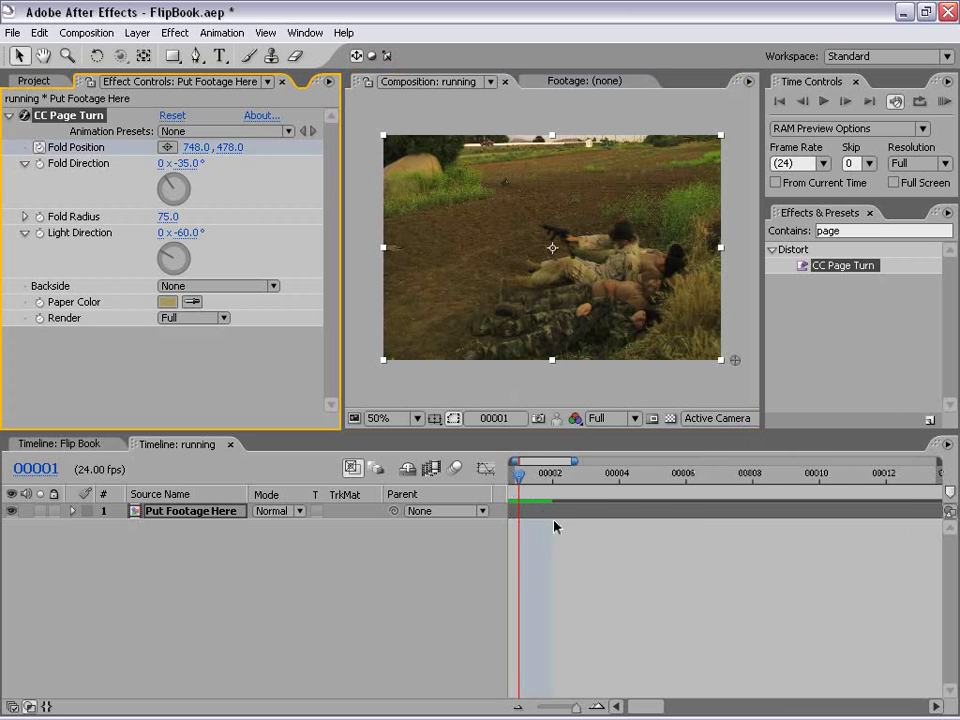
pyautogui.moveTo(544, 511); pyautogui.dragTo(556, 482)
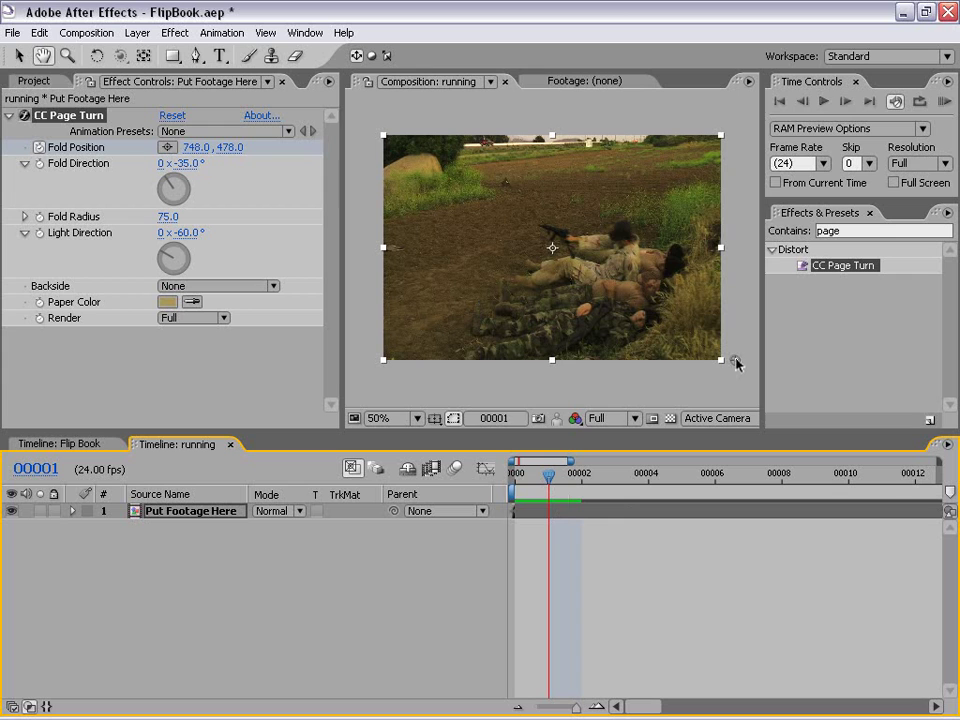
pyautogui.moveTo(736, 363); pyautogui.dragTo(372, 104)
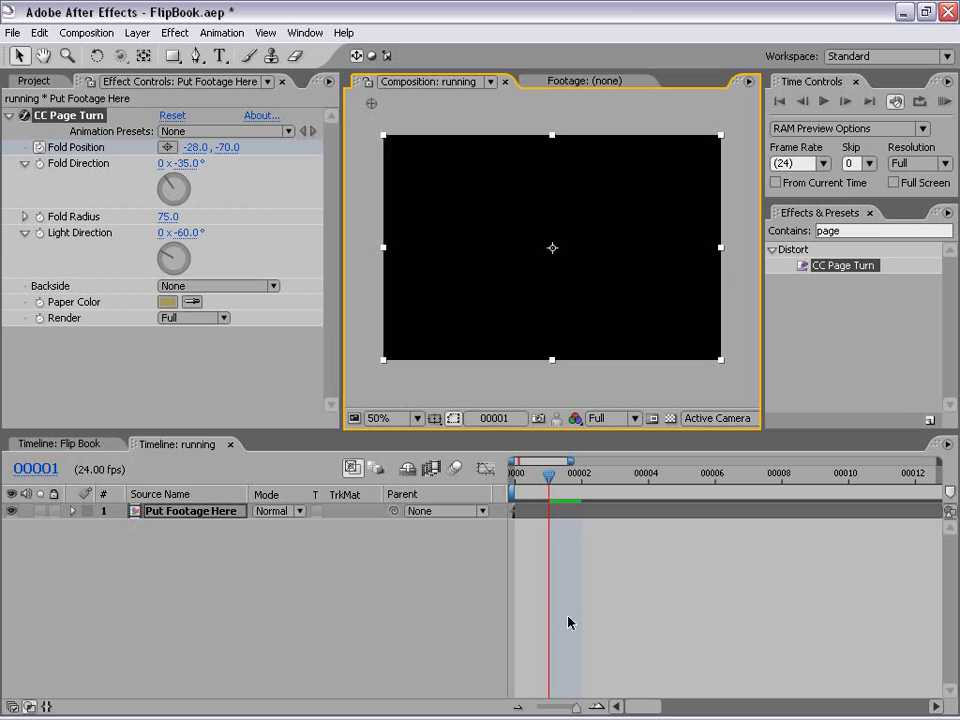
# Step: Apply Directional Blur to the Put Footage Here layer and keyframe its Blur Length at 0 on frame 0
pyautogui.moveTo(545, 484)
pyautogui.mouseDown()
pyautogui.moveTo(519, 484)
pyautogui.moveTo(538, 481)
pyautogui.mouseUp()
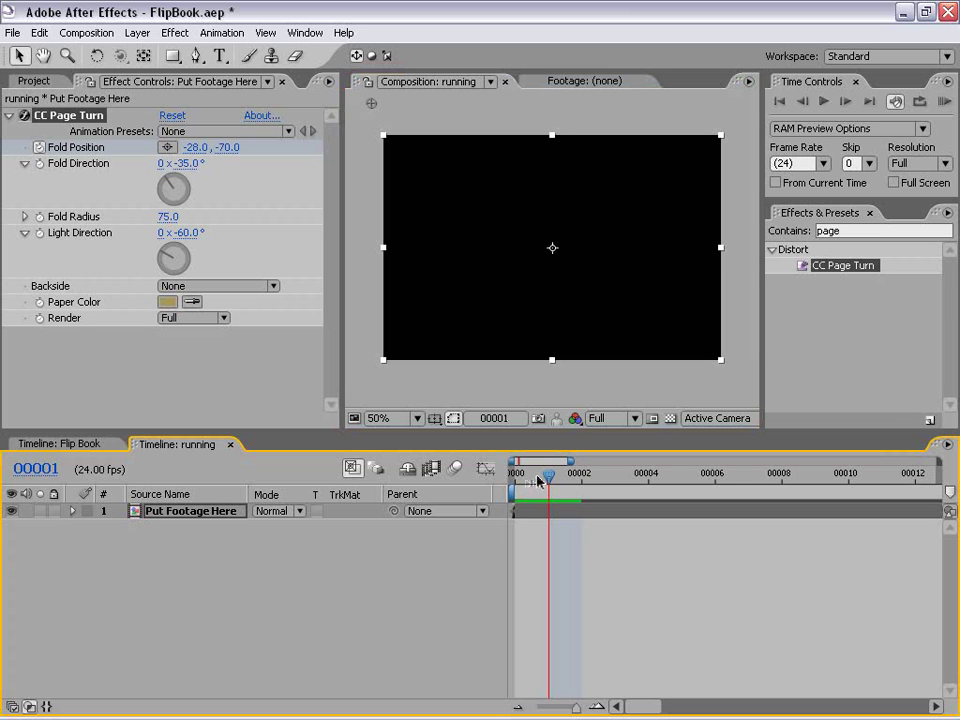
pyautogui.click(522, 473)
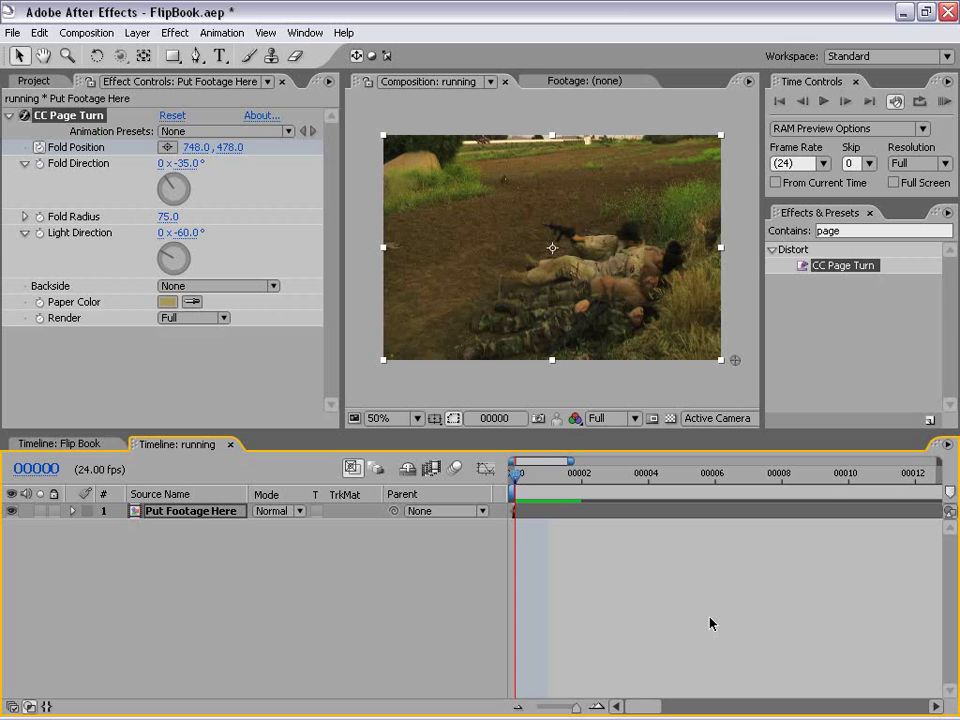
pyautogui.click(830, 231)
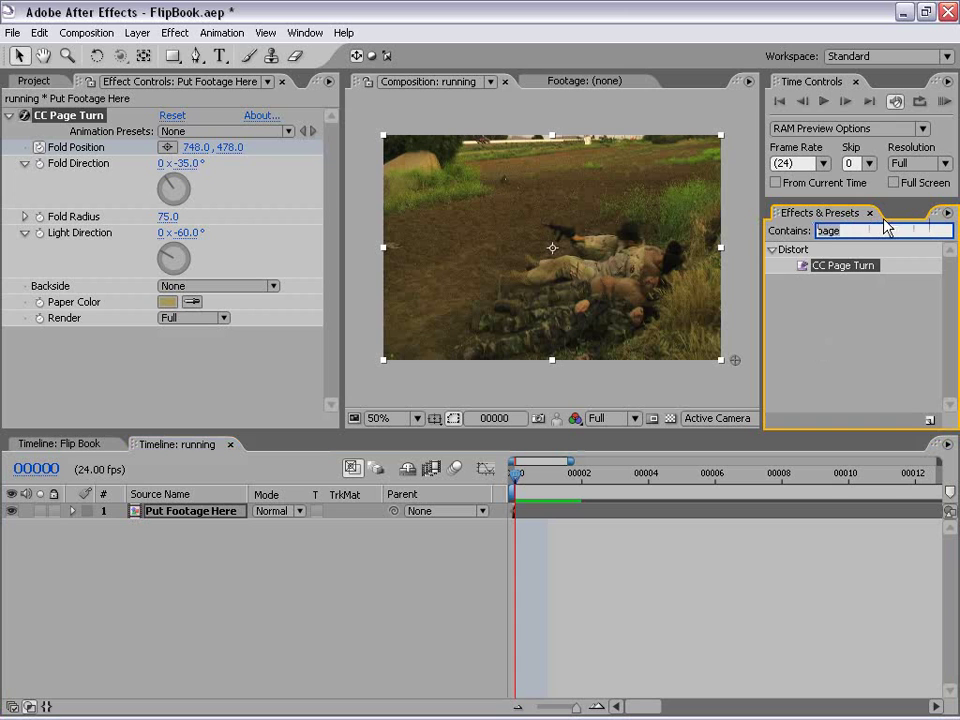
pyautogui.write('direc')
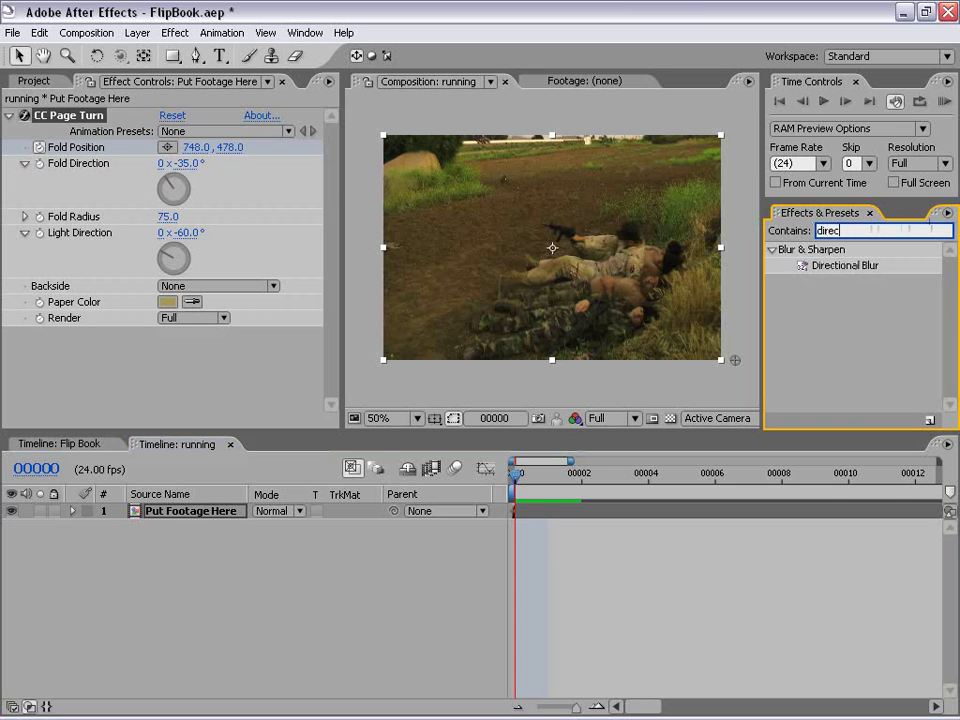
pyautogui.moveTo(826, 272); pyautogui.dragTo(603, 256)
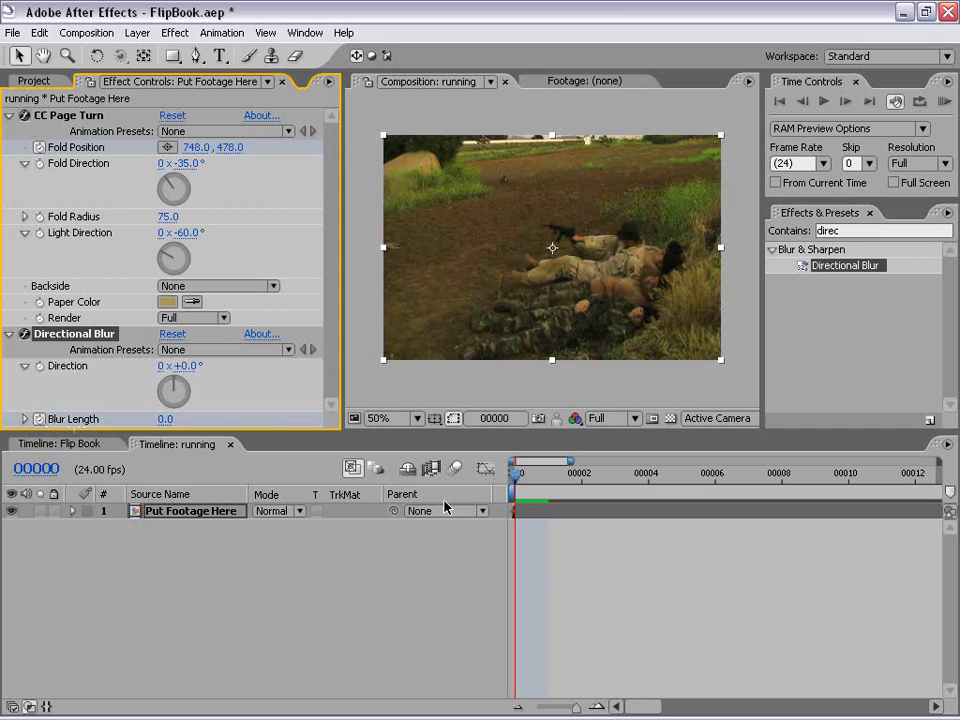
# Step: Set the Directional Blur's Blur Length to 30 at frame 1 and return to frame 0
pyautogui.moveTo(518, 481); pyautogui.dragTo(548, 476)
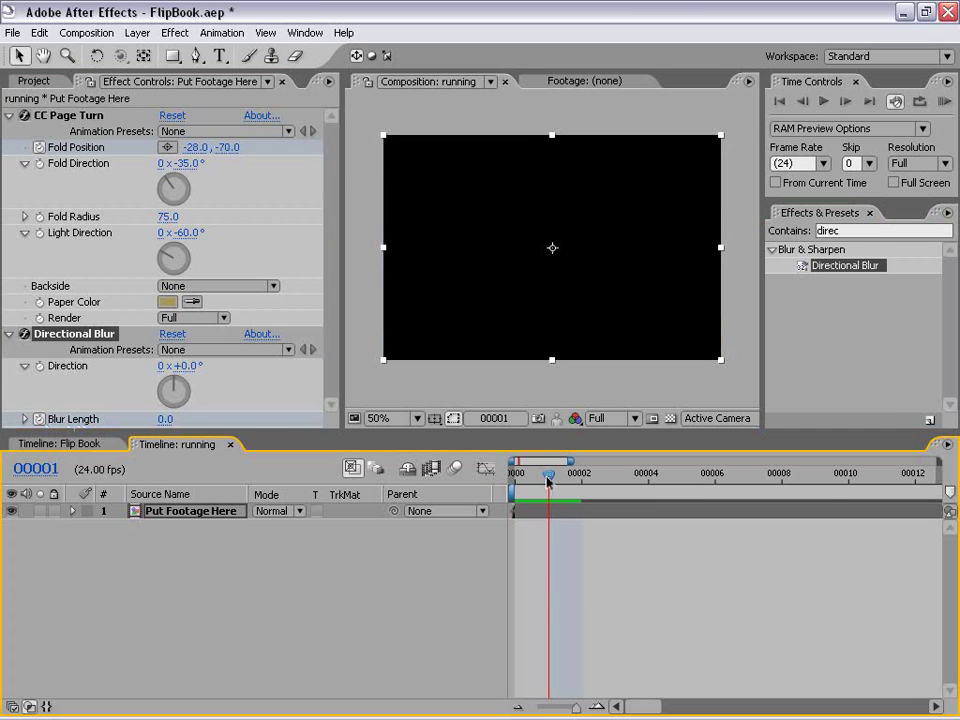
pyautogui.click(164, 419)
pyautogui.write('30')
pyautogui.press('Return')
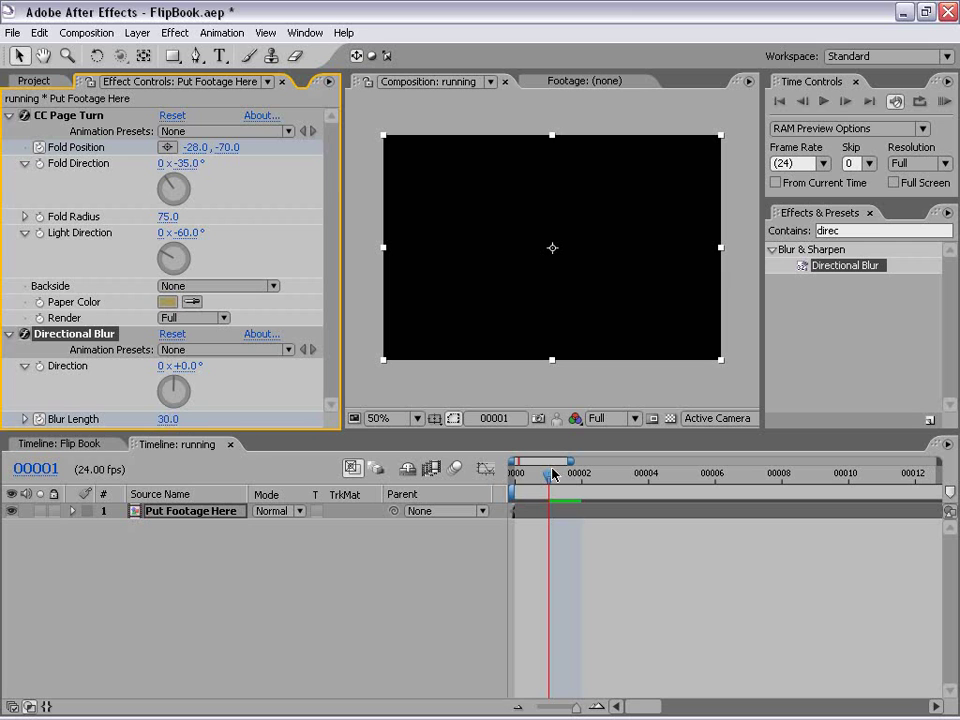
pyautogui.moveTo(552, 476); pyautogui.dragTo(516, 478)
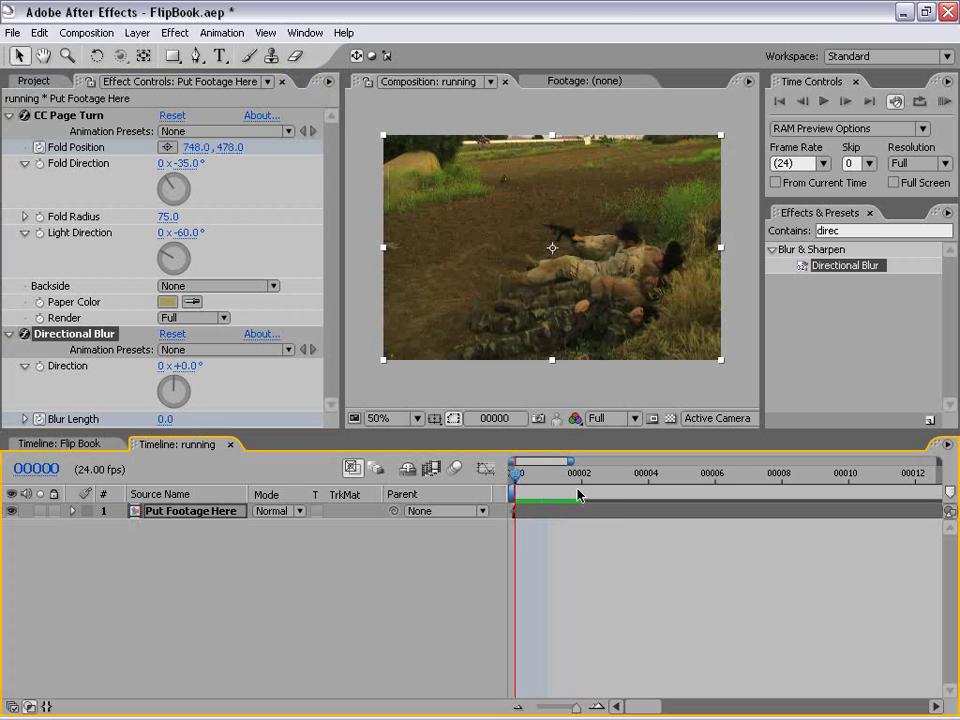
# Step: Compare frames 1 and 0, and reveal the keyframed properties of the Put Footage Here layer in the timeline
pyautogui.click(548, 476)
pyautogui.click(512, 534)
pyautogui.click(540, 516)
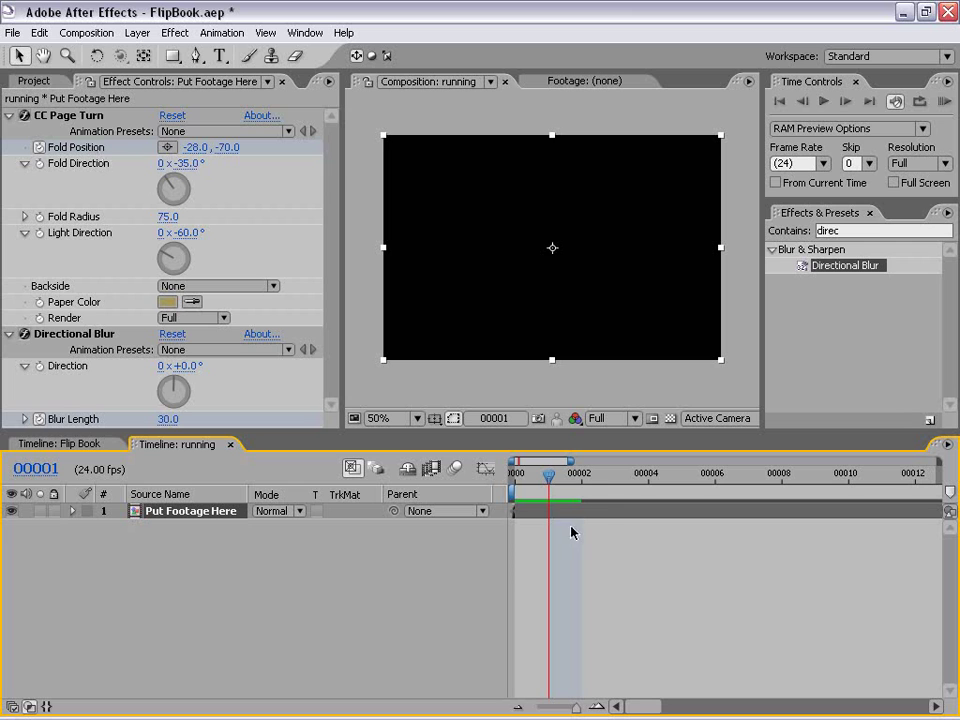
pyautogui.press('Home')
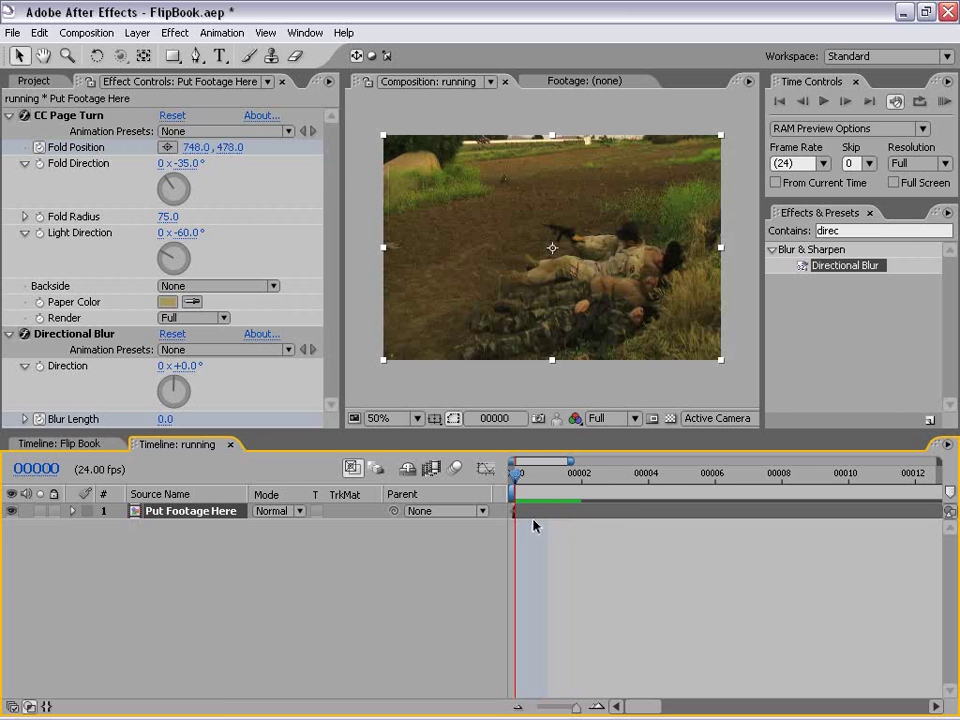
pyautogui.press('u')
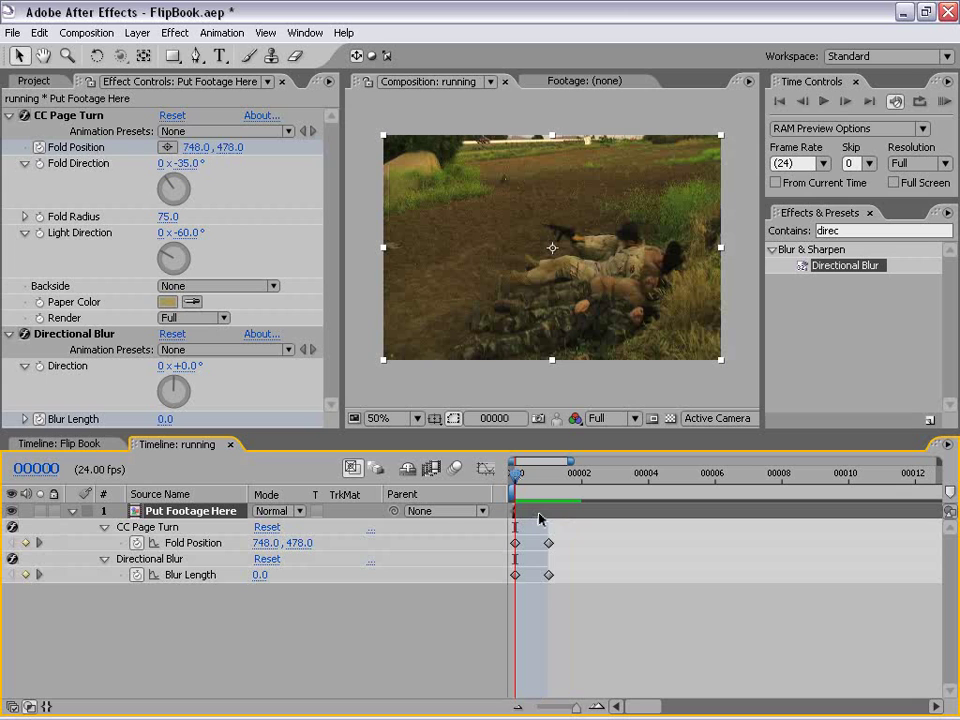
pyautogui.click(591, 626)
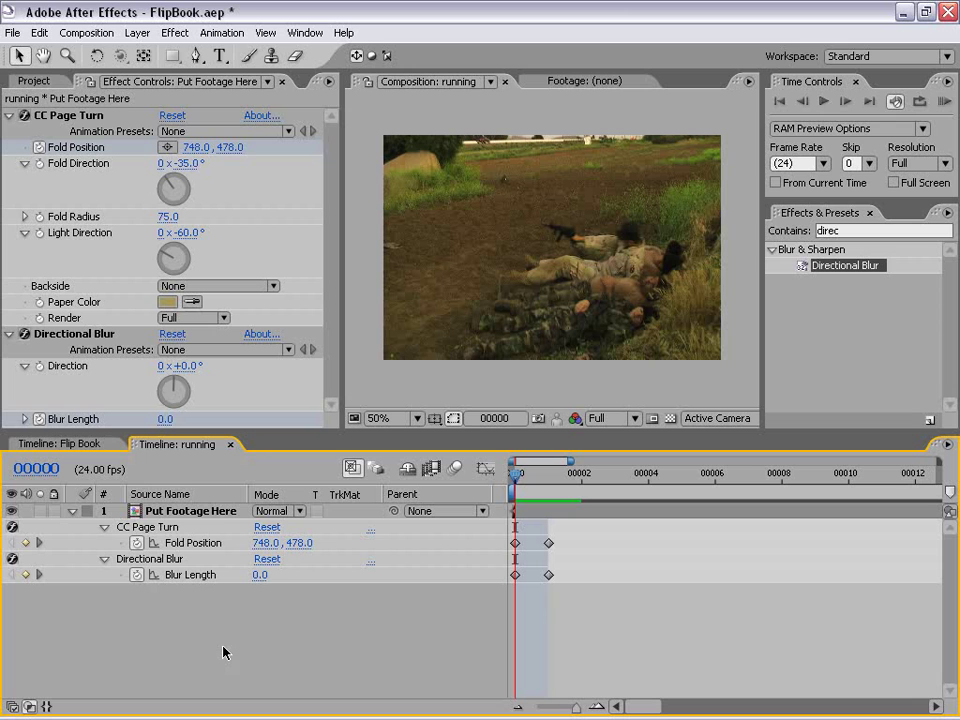
# Step: Add the expression loopOut(type = "cycle", numKeyframes = 0) to the CC Page Turn's Fold Position
pyautogui.click(137, 546)
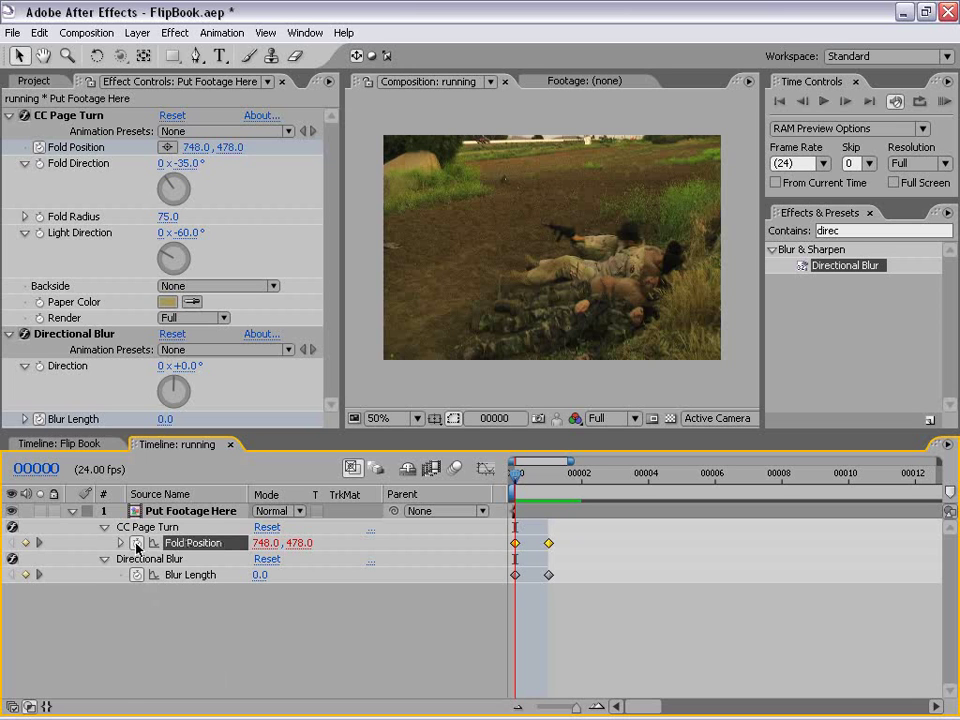
pyautogui.keyDown('alt'); pyautogui.click(137, 543); pyautogui.keyUp('alt')
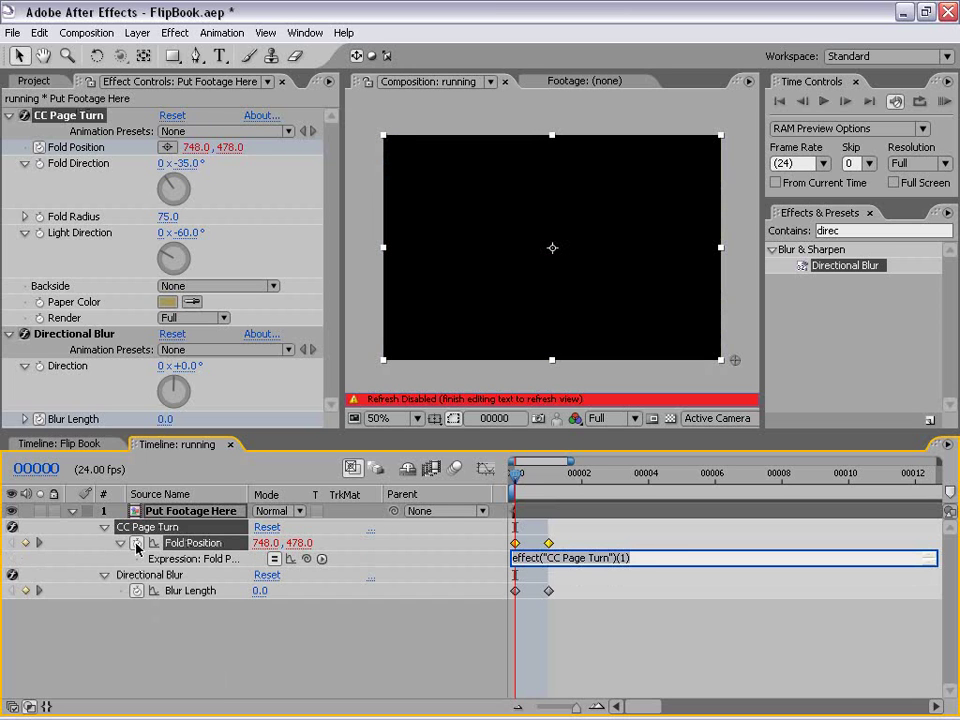
pyautogui.click(321, 559)
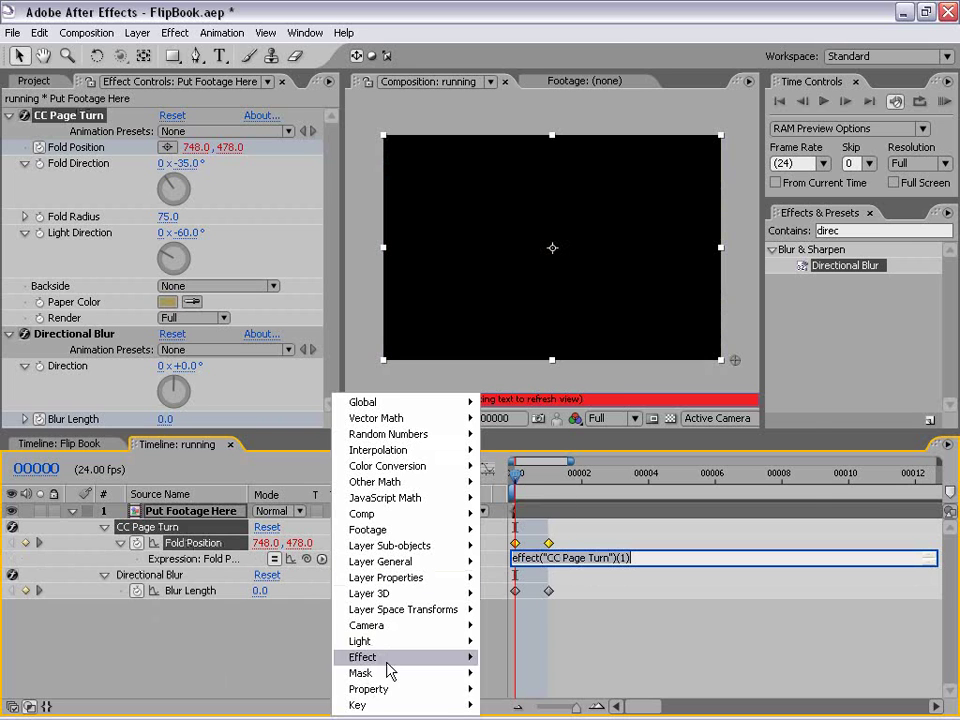
pyautogui.moveTo(371, 690)
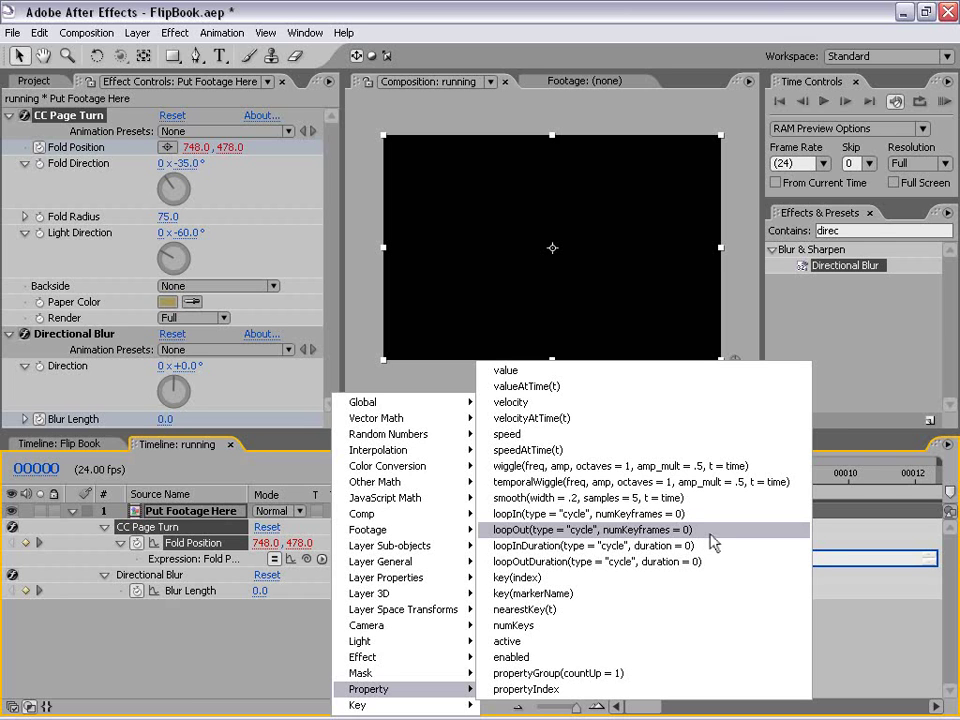
pyautogui.click(713, 541)
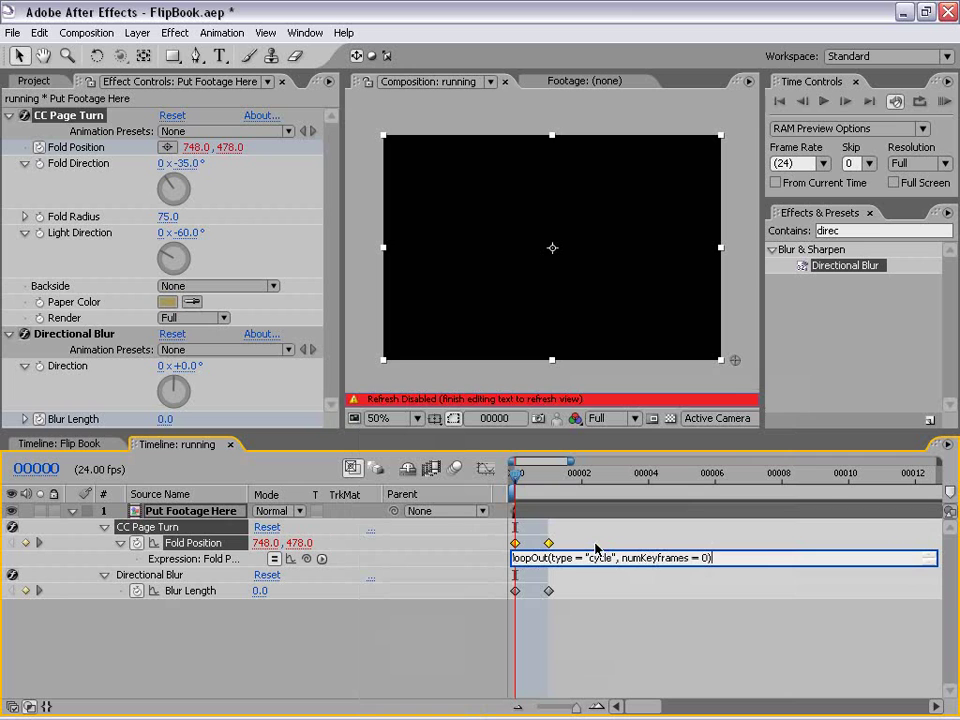
pyautogui.click(621, 653)
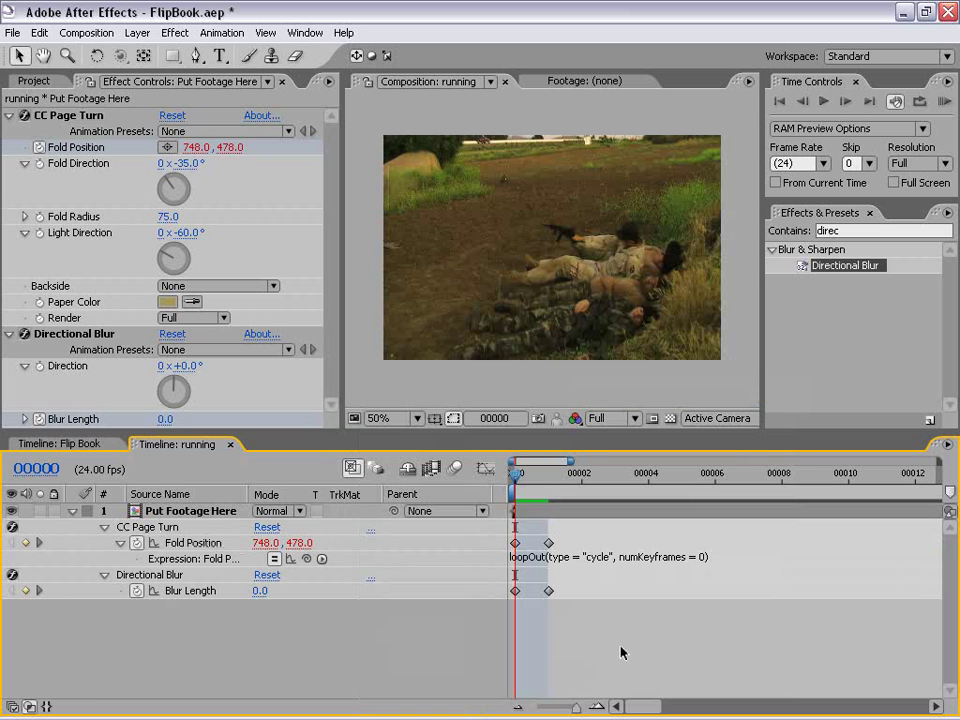
# Step: Add the expression loopOut(type = "cycle", numKeyframes = 0) to the Directional Blur's Blur Length
pyautogui.keyDown('alt'); pyautogui.click(138, 592); pyautogui.keyUp('alt')
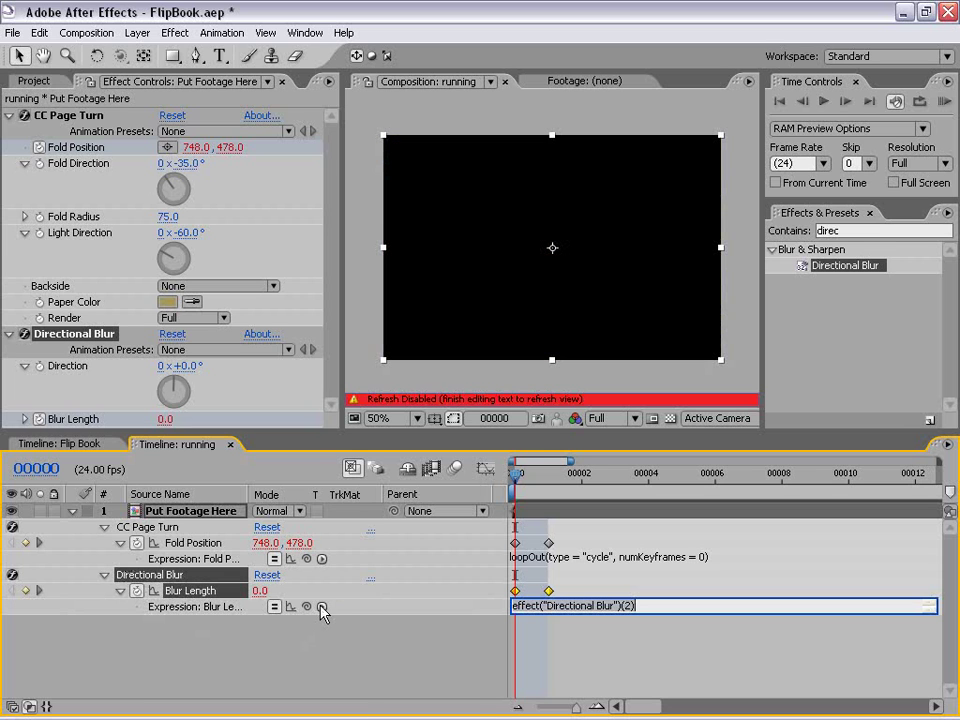
pyautogui.click(321, 607)
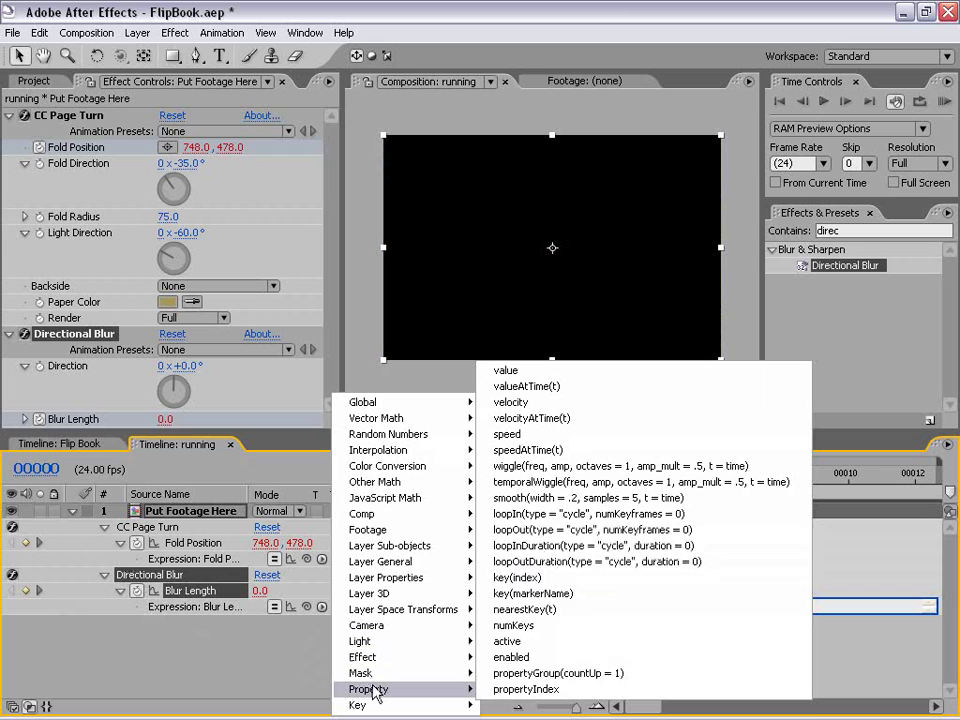
pyautogui.click(730, 529)
pyautogui.click(610, 652)
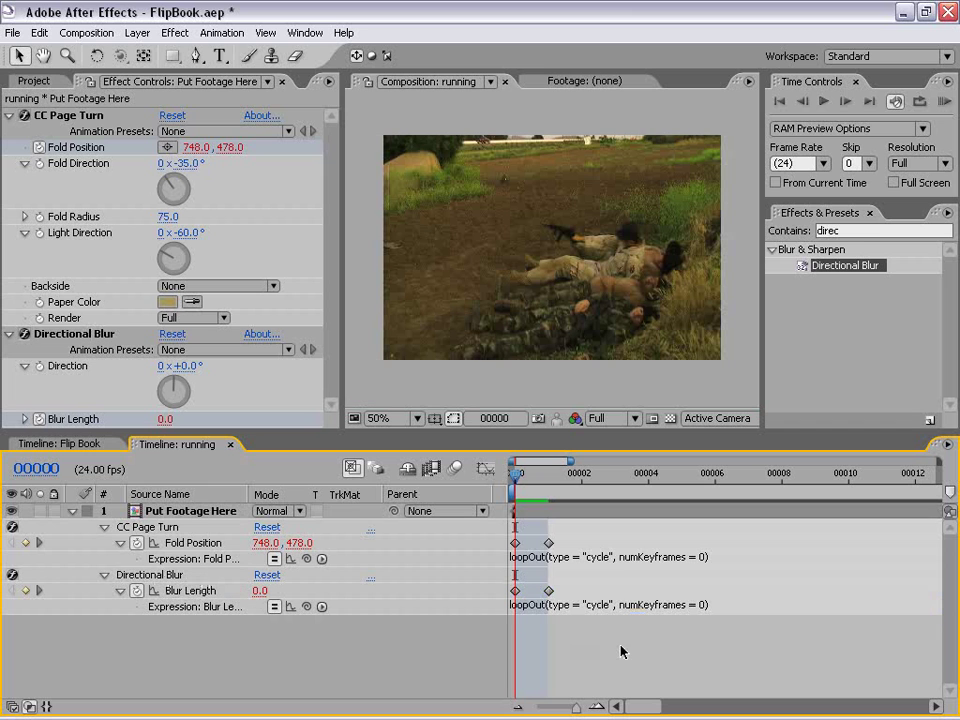
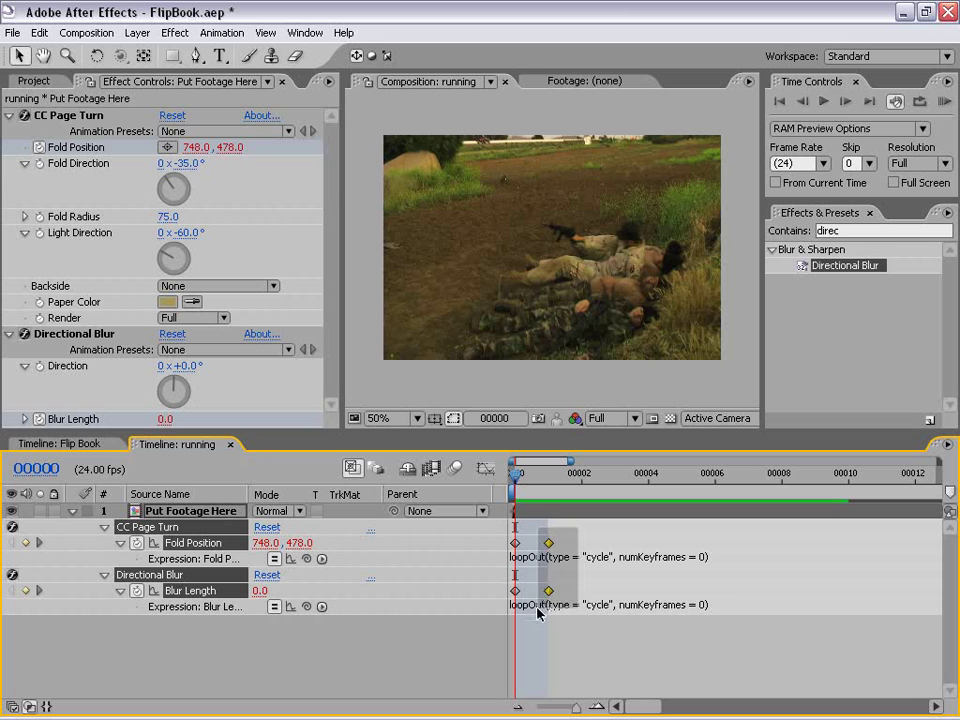
# Step: Move the second Fold Position and Blur Length keyframes to frame 10, and go to frame 4 to check the page turn
pyautogui.moveTo(553, 545); pyautogui.dragTo(853, 549)
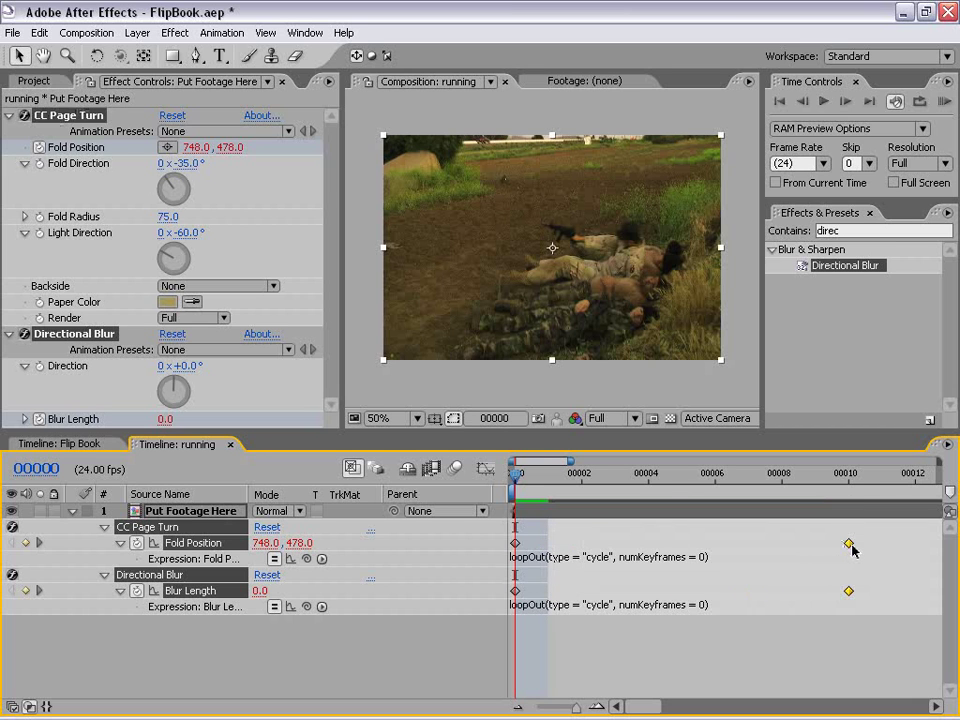
pyautogui.moveTo(516, 474); pyautogui.dragTo(660, 488)
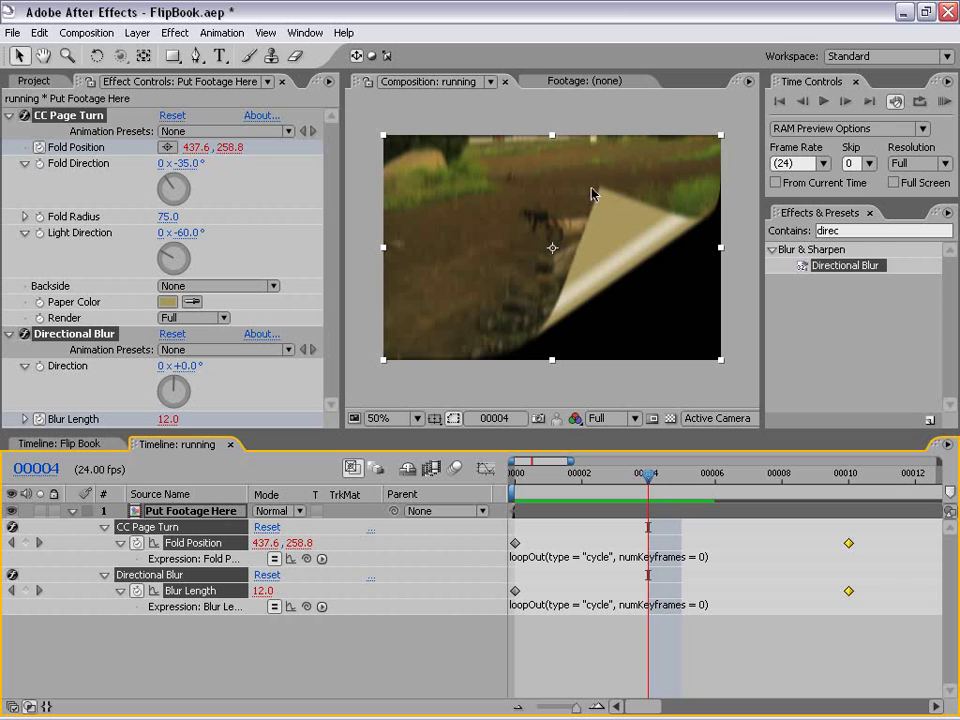
pyautogui.click(579, 686)
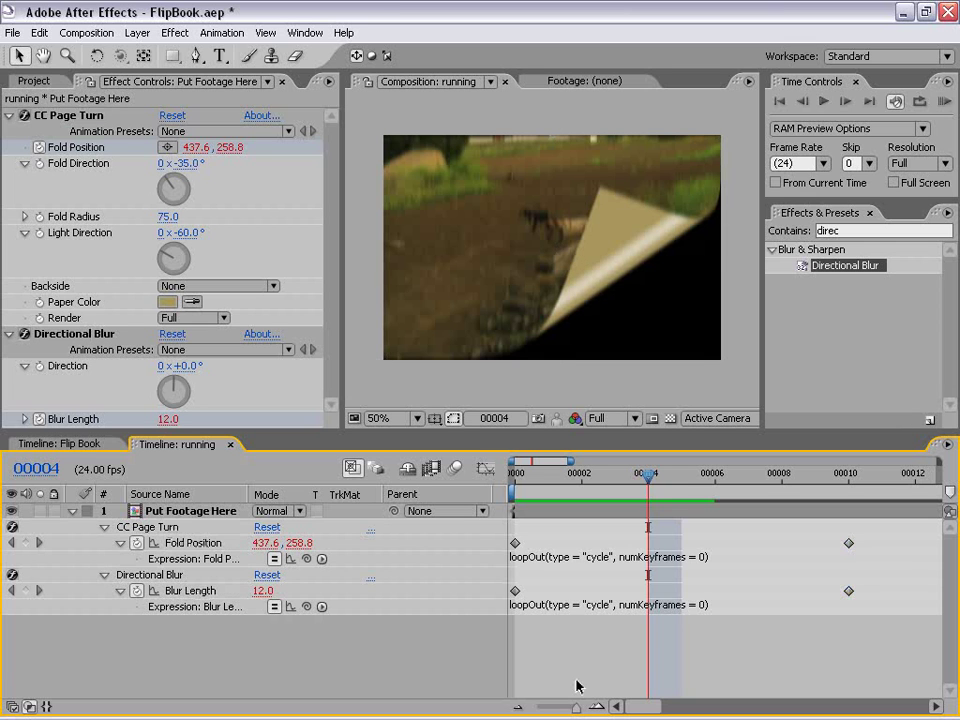
# Step: Duplicate the Put Footage Here layer and reveal the copy's keyframed properties in an enlarged timeline
pyautogui.click(170, 513)
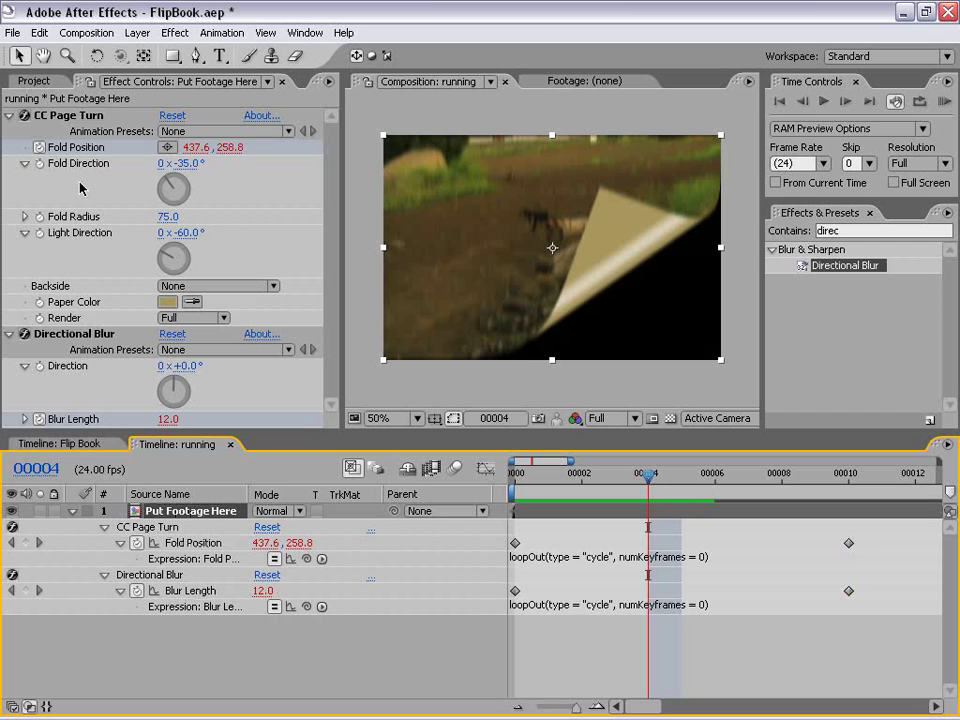
pyautogui.click(40, 33)
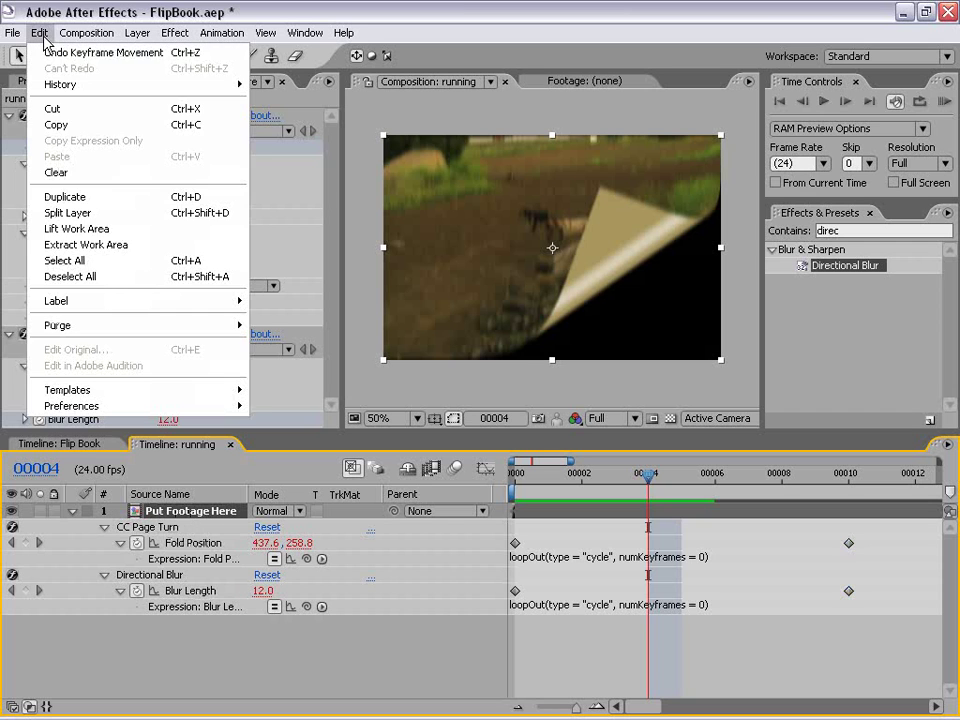
pyautogui.click(126, 200)
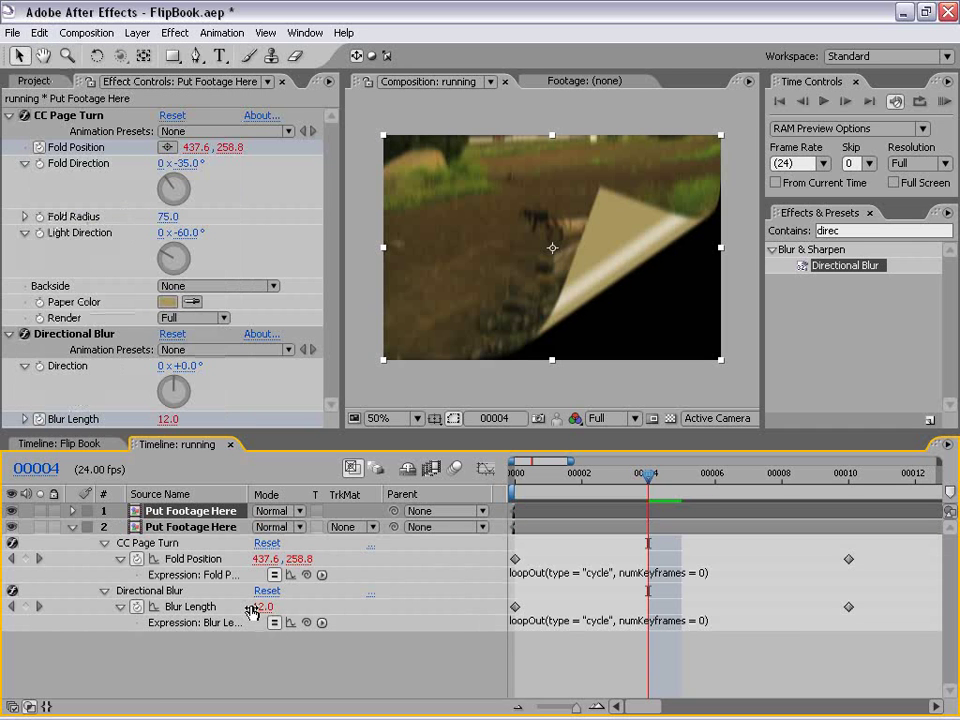
pyautogui.press('u')
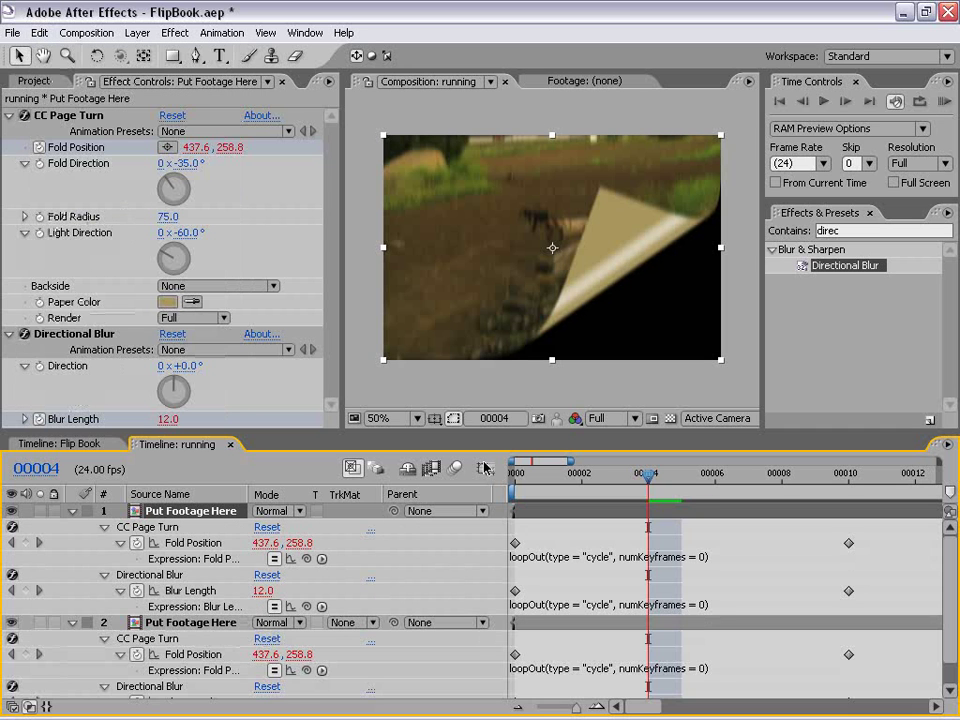
pyautogui.moveTo(483, 430); pyautogui.dragTo(483, 413)
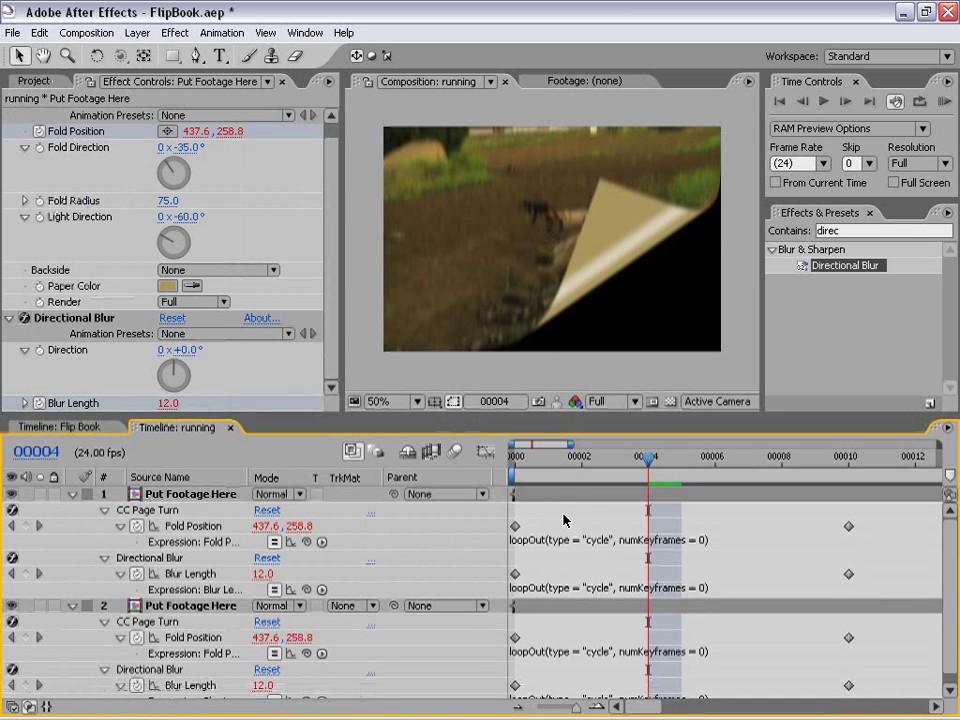
# Step: Set the upper layer's CC Page Turn Render to Backside, and check it by briefly hiding the lower layer
pyautogui.click(633, 497)
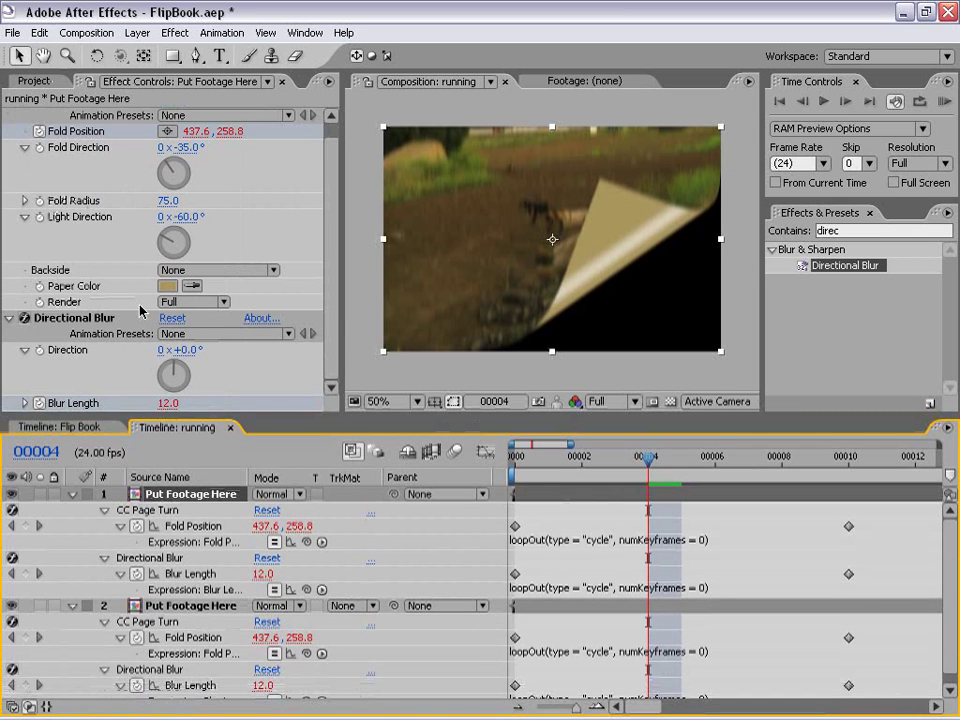
pyautogui.scroll(1, 334, 306)
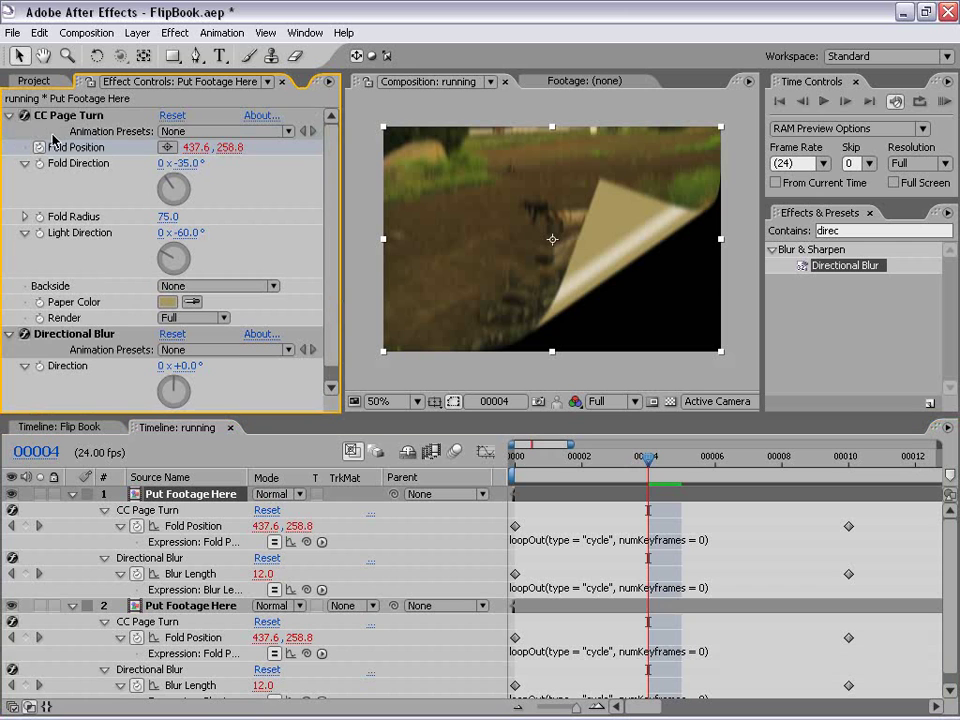
pyautogui.click(176, 320)
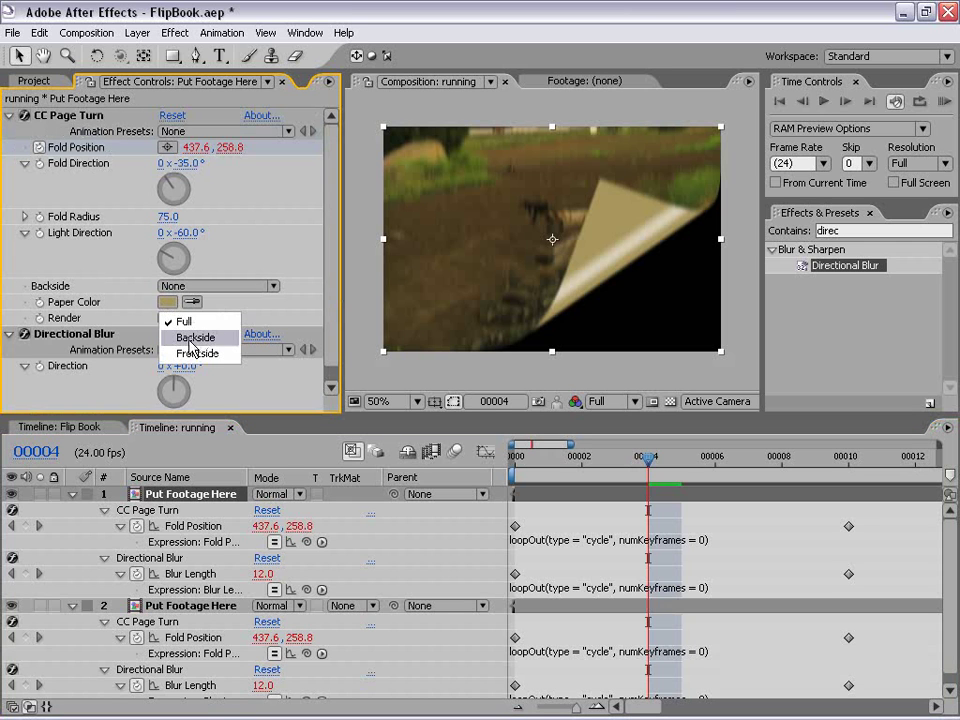
pyautogui.click(185, 336)
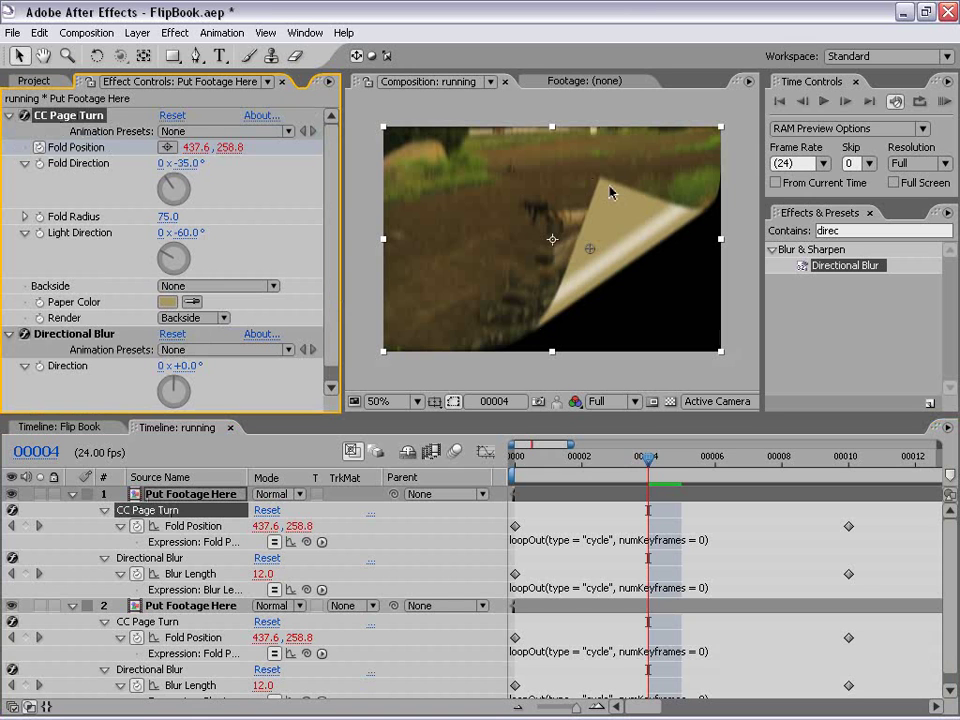
pyautogui.click(11, 605)
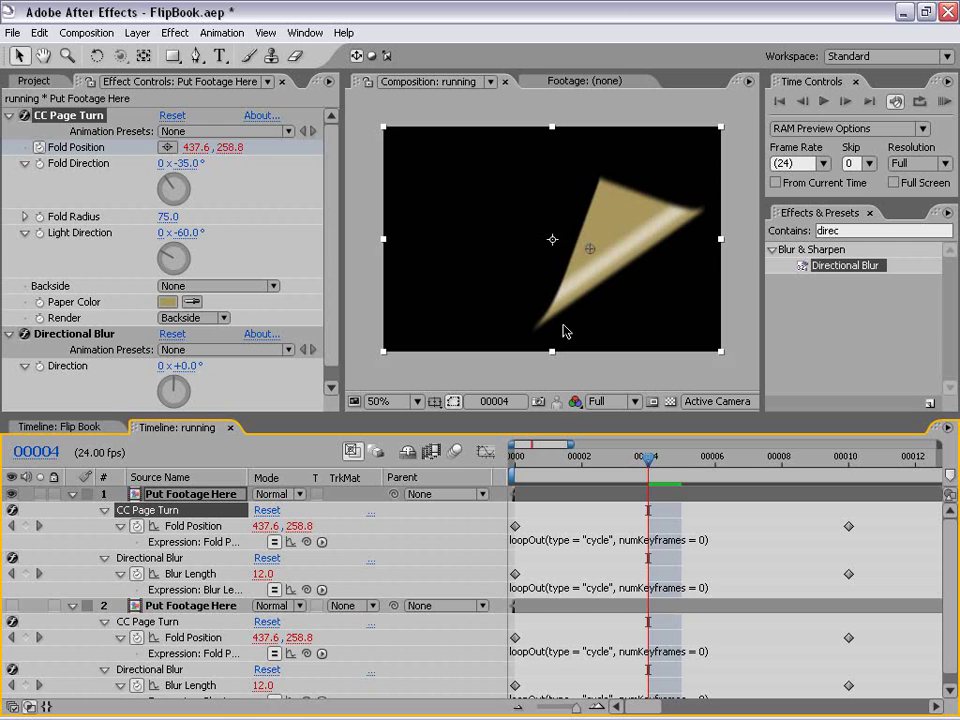
pyautogui.click(11, 605)
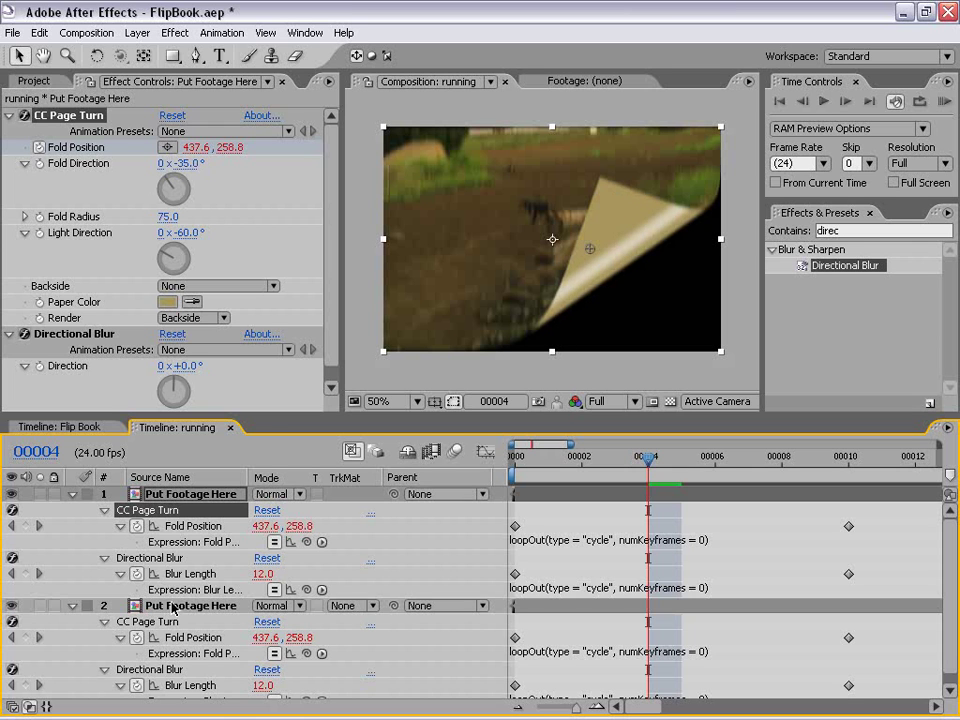
# Step: Set the lower layer's CC Page Turn Render to Frontside, and check it by toggling each layer's visibility
pyautogui.click(220, 607)
pyautogui.click(186, 318)
pyautogui.click(205, 354)
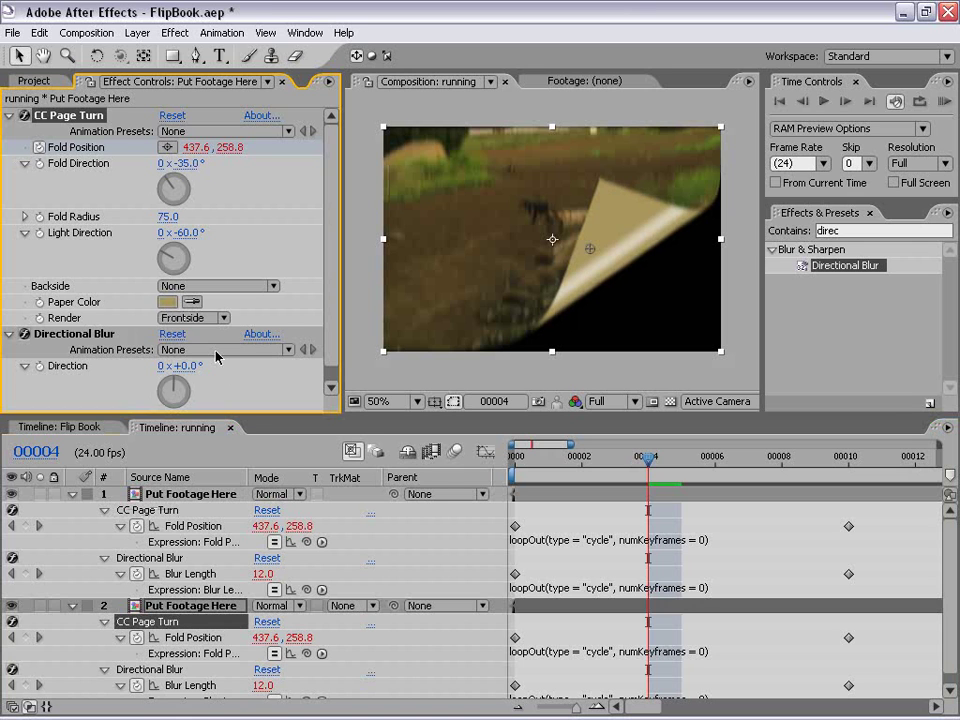
pyautogui.click(12, 494)
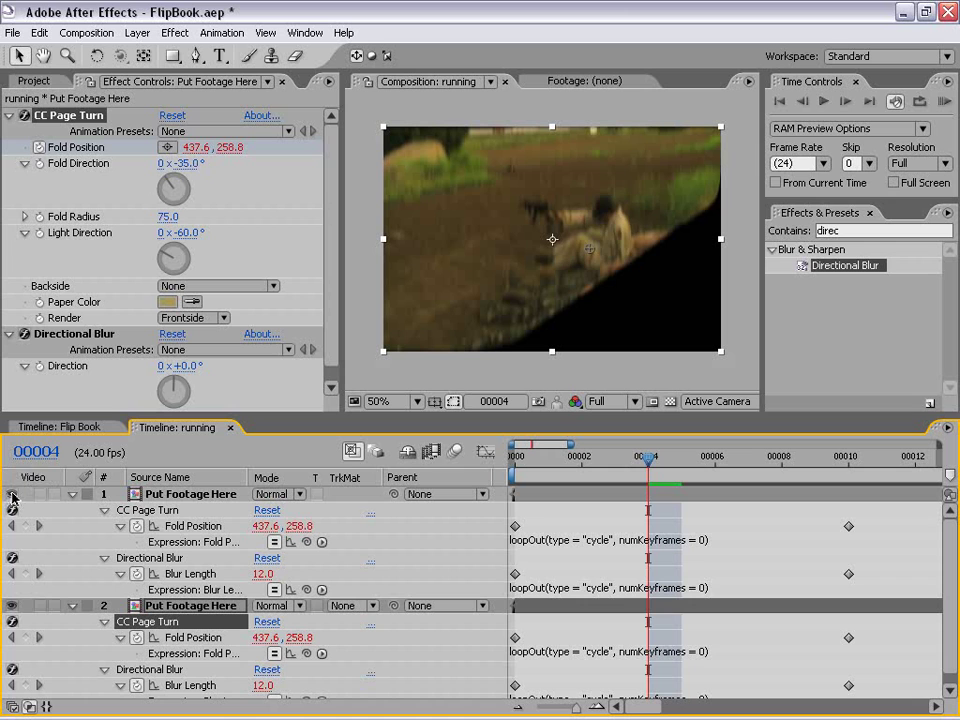
pyautogui.click(12, 494)
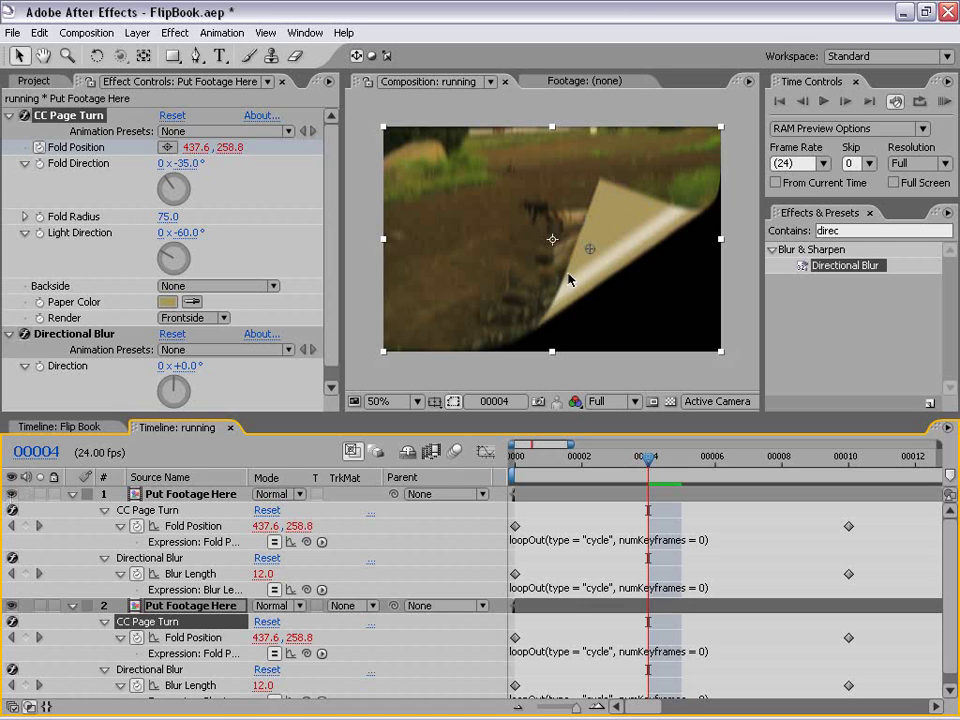
pyautogui.click(12, 606)
pyautogui.click(12, 606)
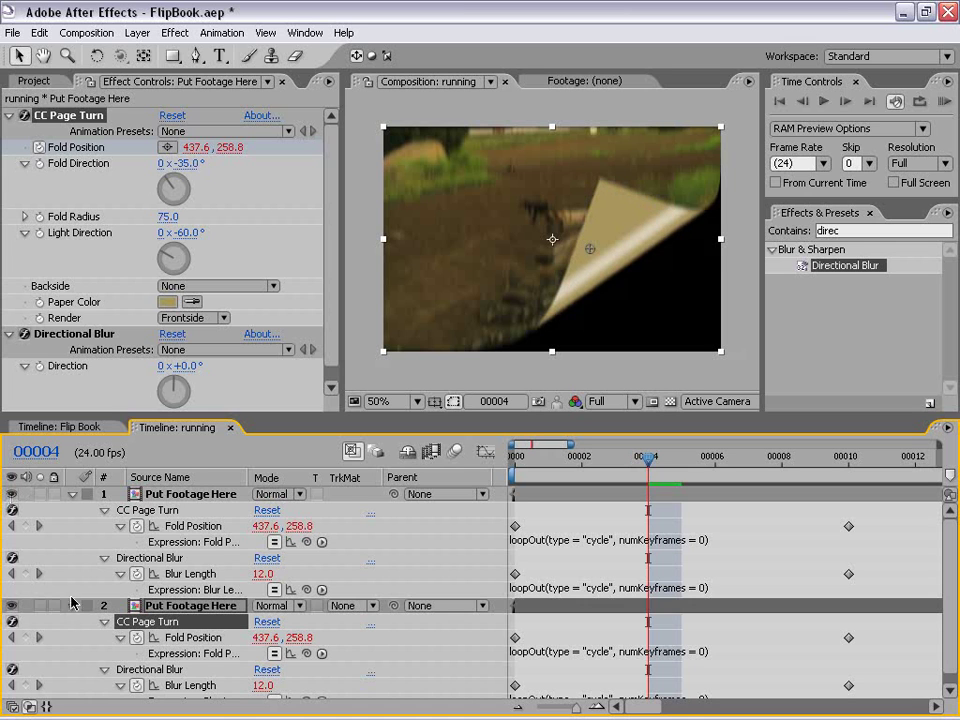
# Step: Find the Drop Shadow effect and apply it to the upper Put Footage Here layer
pyautogui.click(191, 495)
pyautogui.moveTo(843, 231); pyautogui.dragTo(781, 237)
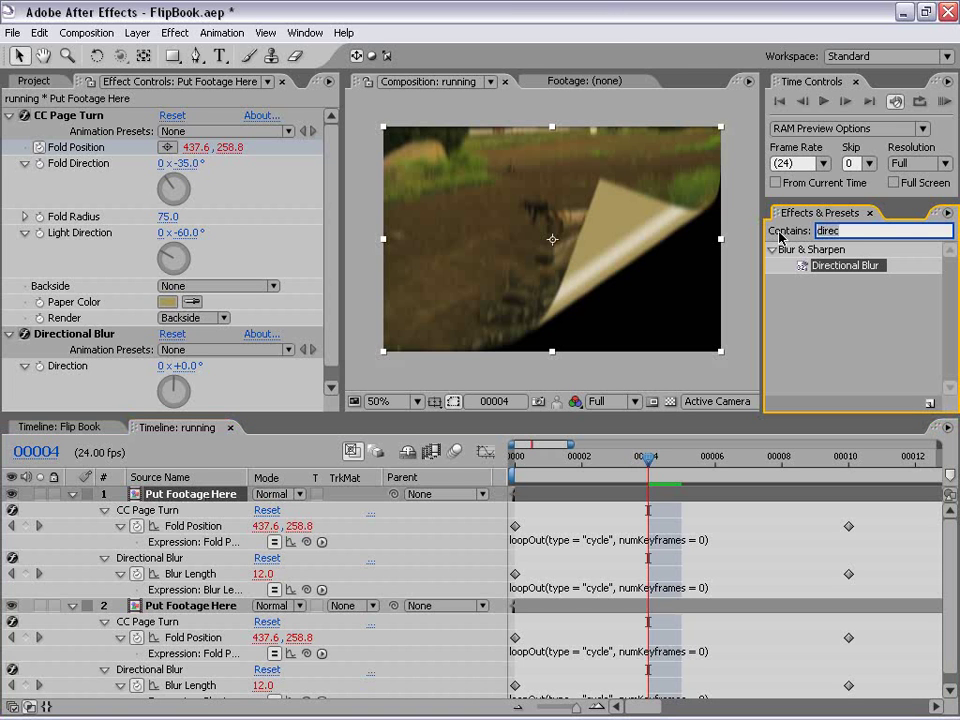
pyautogui.write('drop')
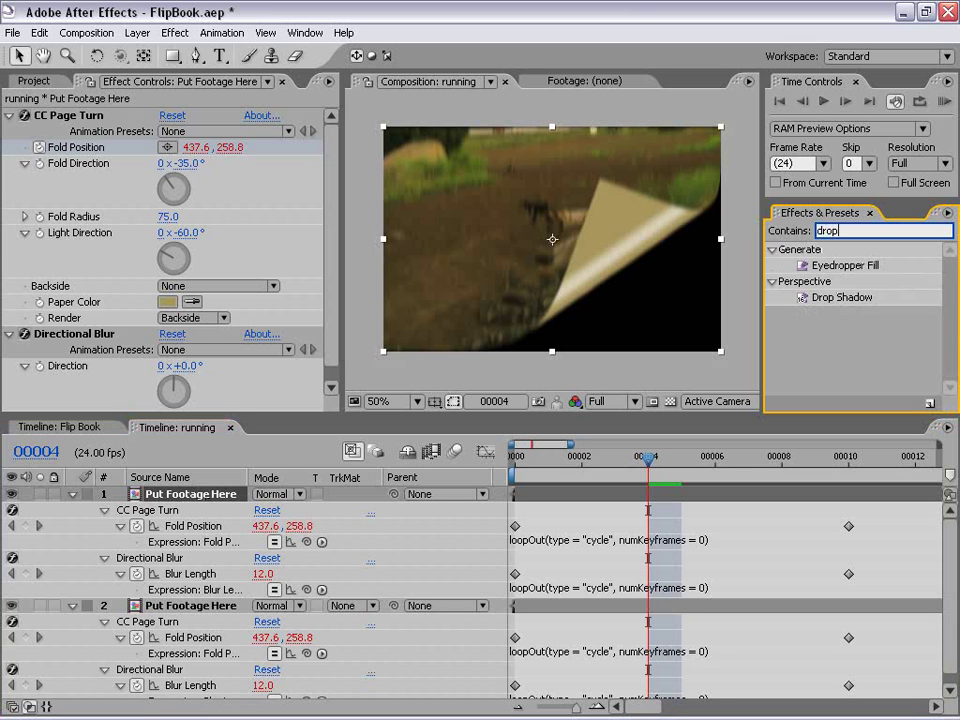
pyautogui.click(825, 298)
pyautogui.moveTo(843, 298); pyautogui.dragTo(488, 368)
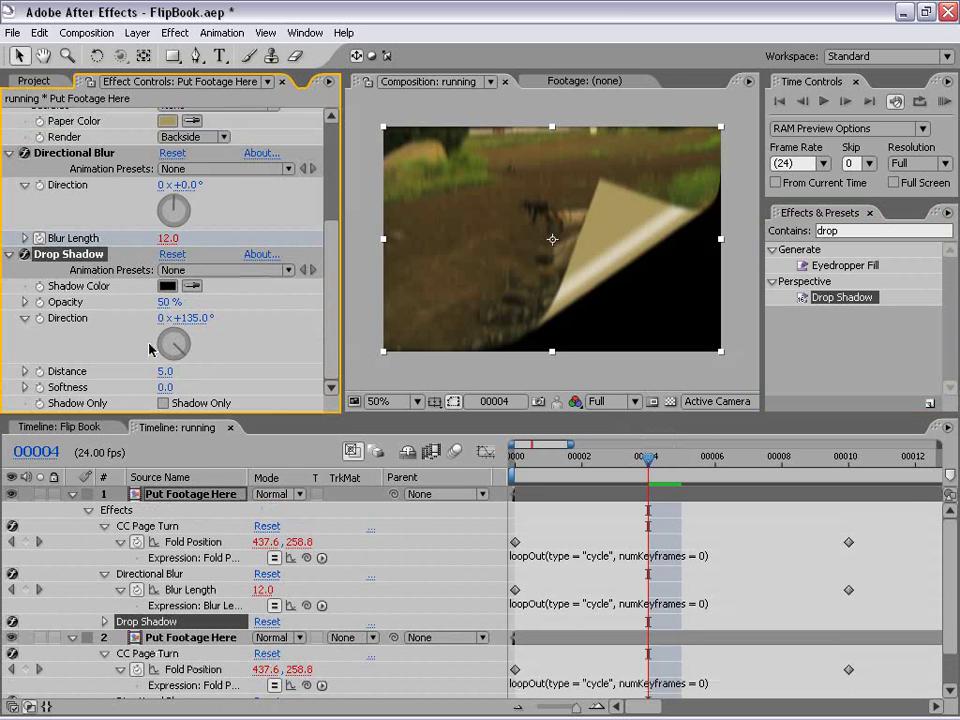
# Step: Match the upper layer's Drop Shadow Direction to the page's Fold Direction by setting it to -35°
pyautogui.scroll(4, 328, 315)
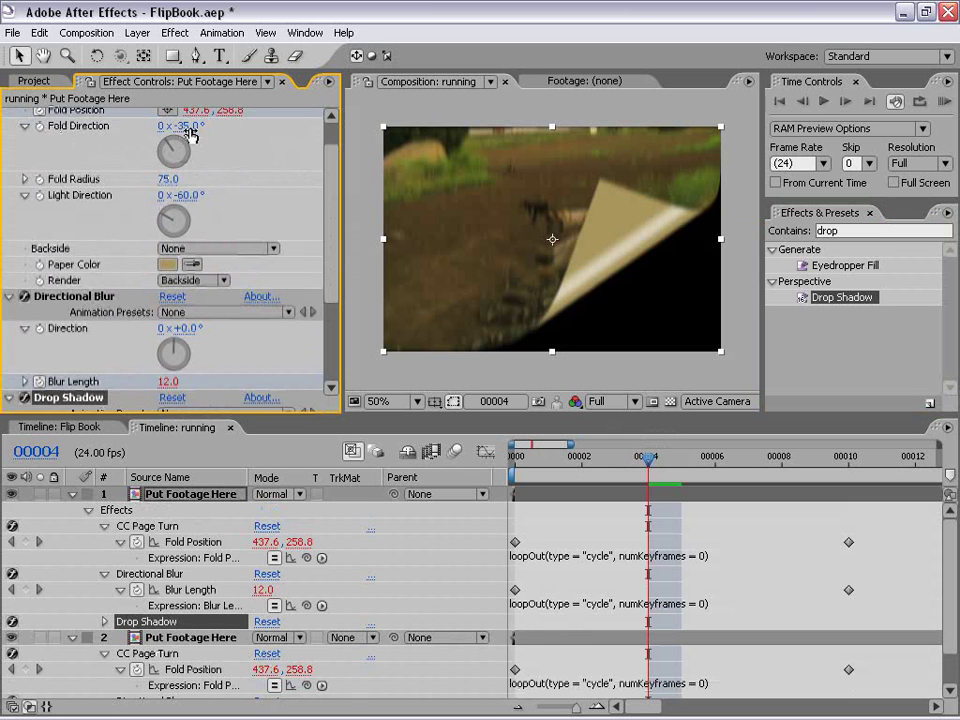
pyautogui.scroll(-4, 325, 208)
pyautogui.scroll(-3, 325, 208)
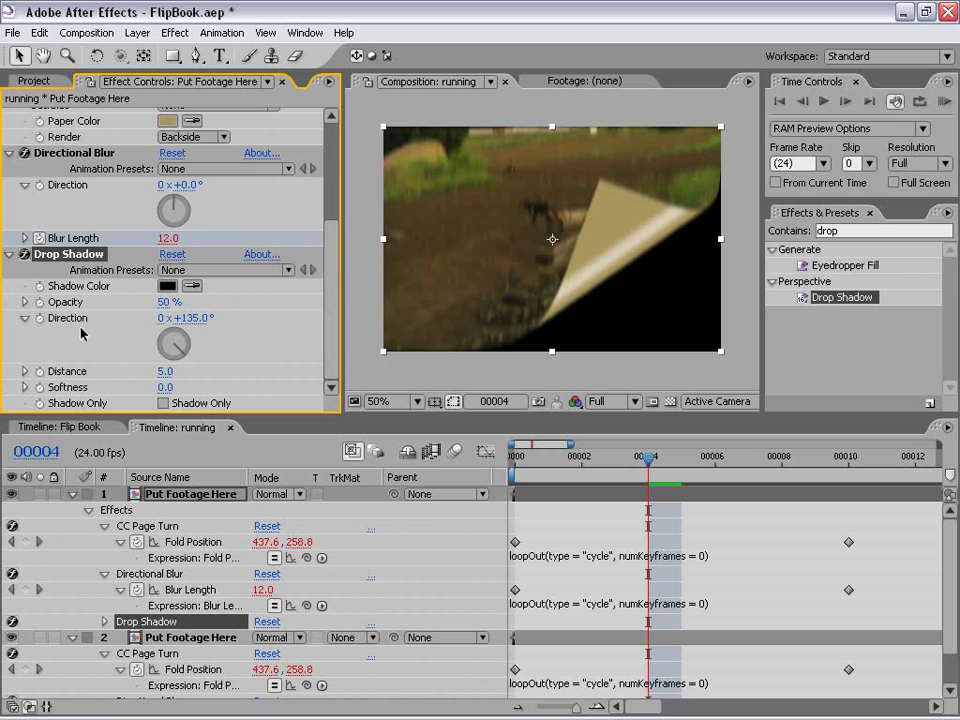
pyautogui.click(208, 319)
pyautogui.write('-35')
pyautogui.press('Return')
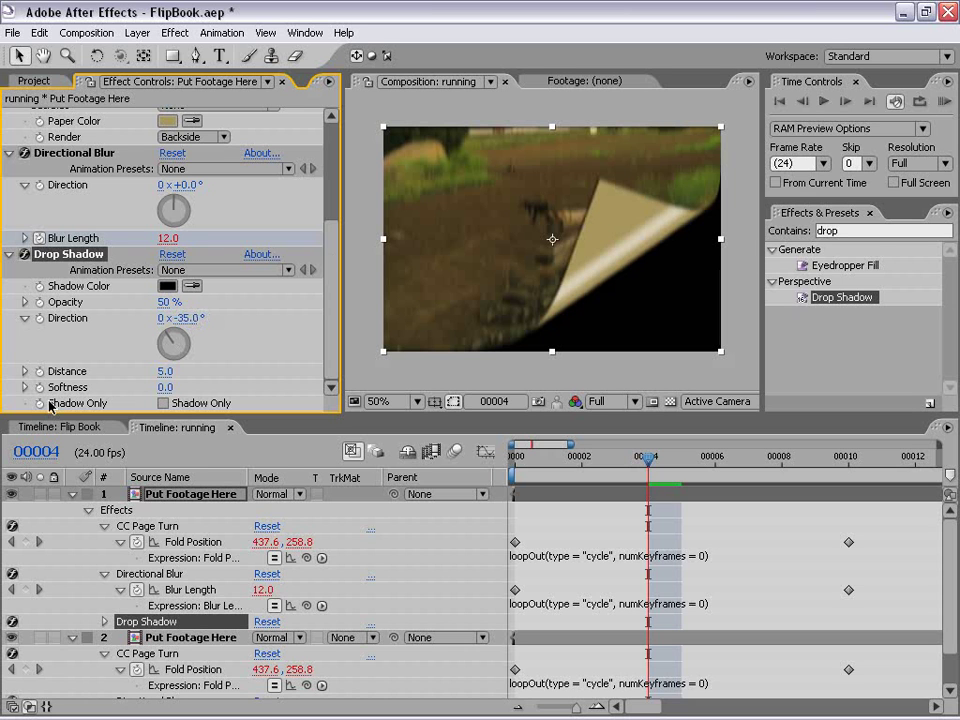
# Step: Set the upper layer's Drop Shadow Softness to 88, Distance to 25 and Opacity to 70%
pyautogui.moveTo(165, 391); pyautogui.dragTo(180, 387)
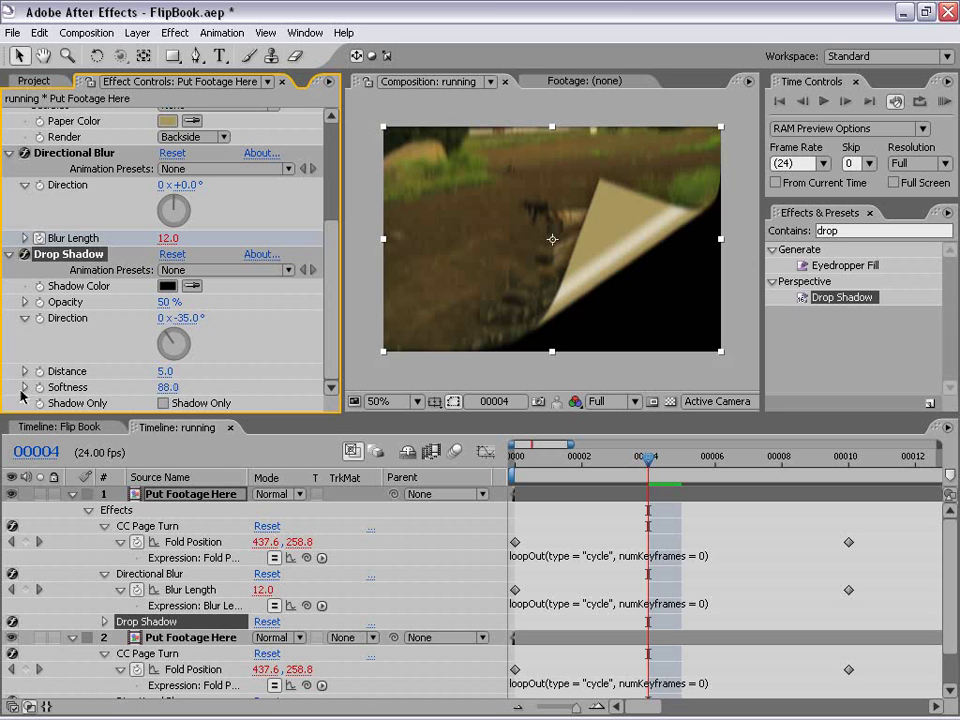
pyautogui.moveTo(165, 372); pyautogui.dragTo(185, 371)
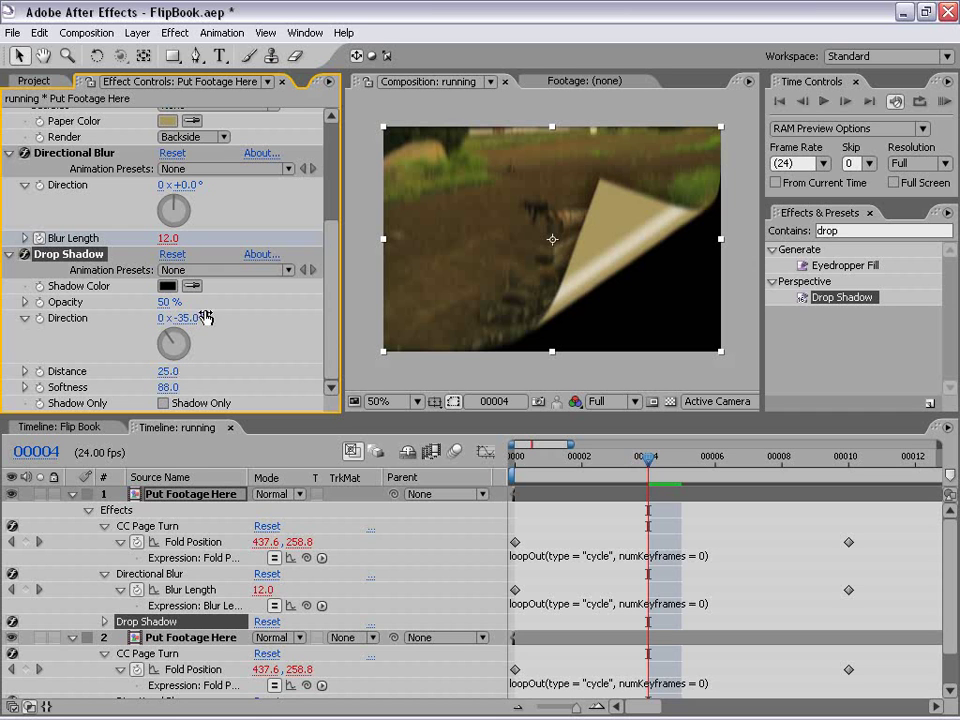
pyautogui.moveTo(158, 302); pyautogui.dragTo(164, 301)
pyautogui.click(165, 302)
pyautogui.write('7')
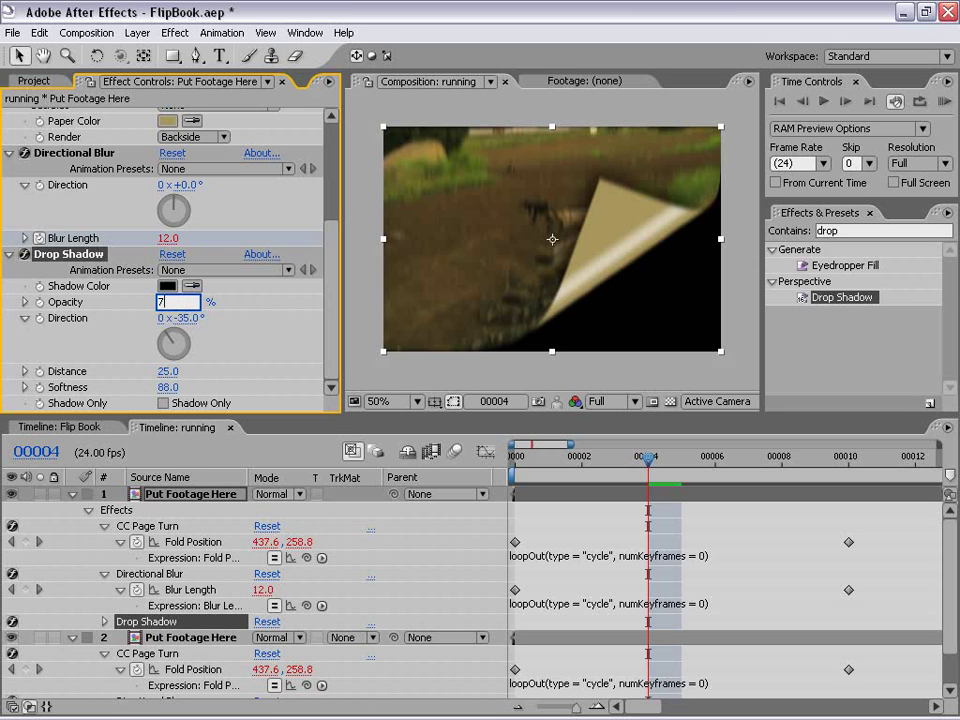
pyautogui.write('0')
pyautogui.press('Return')
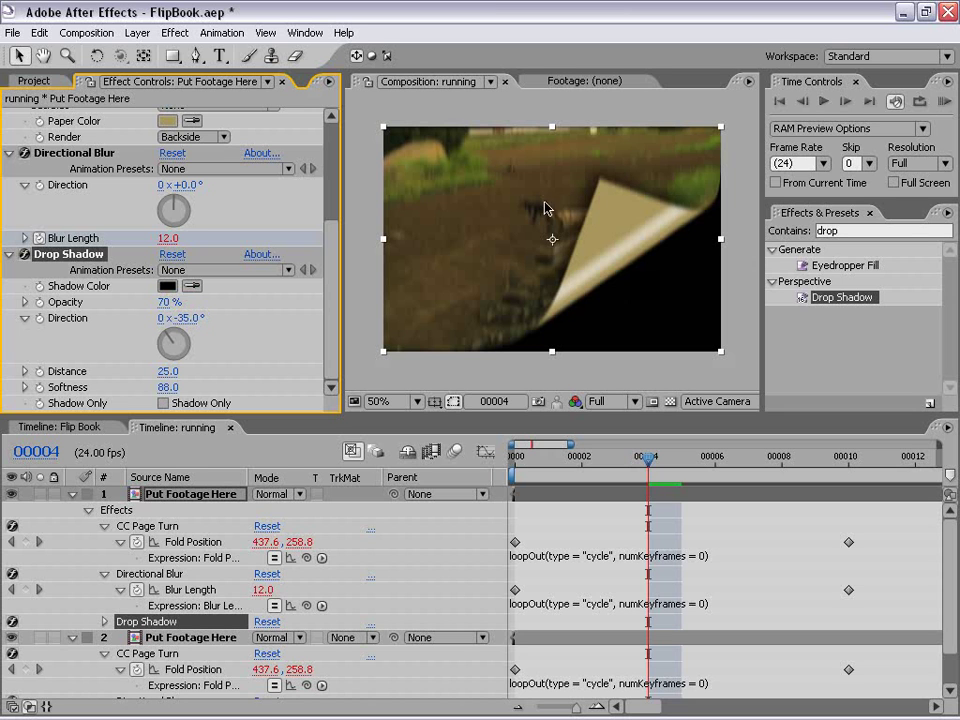
pyautogui.click(551, 557)
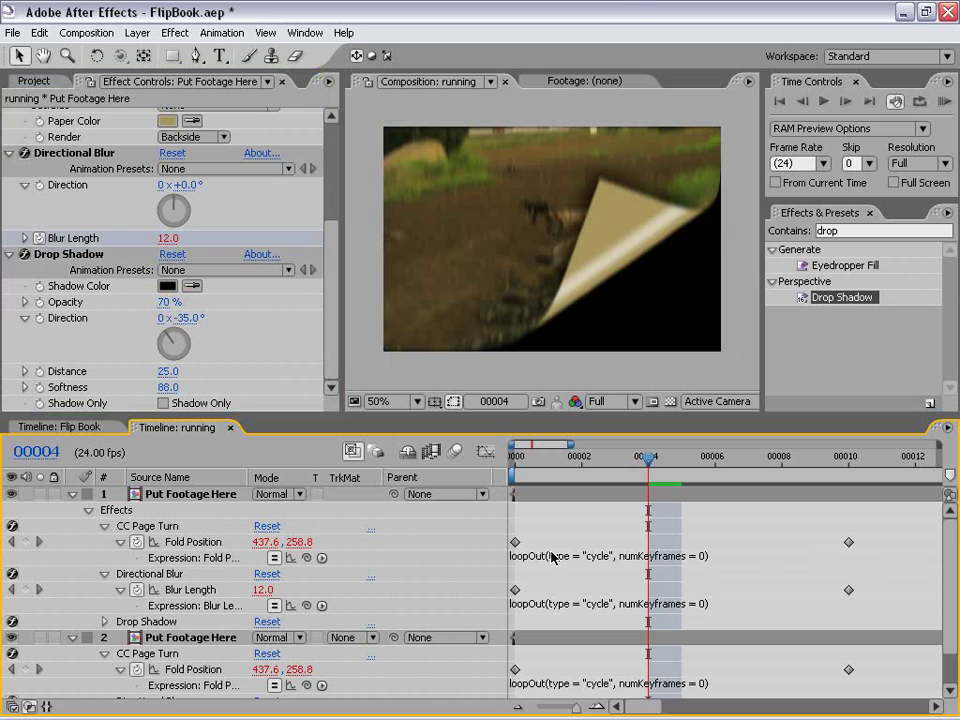
# Step: Collapse the upper layer, show the transparency grid, and apply Drop Shadow to the lower Put Footage Here layer
pyautogui.click(71, 495)
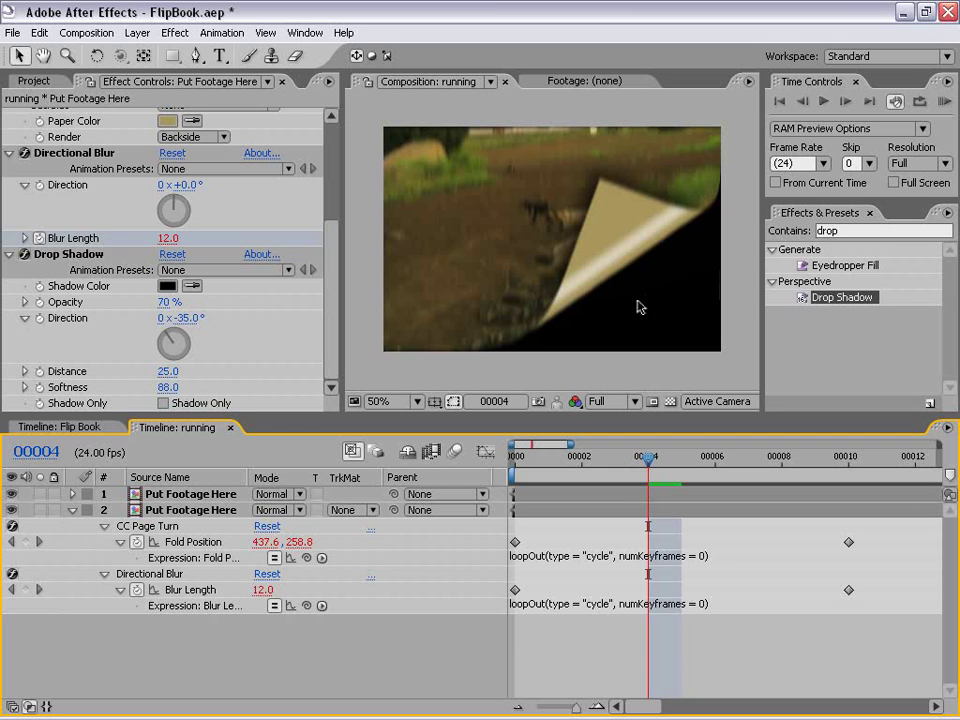
pyautogui.click(670, 401)
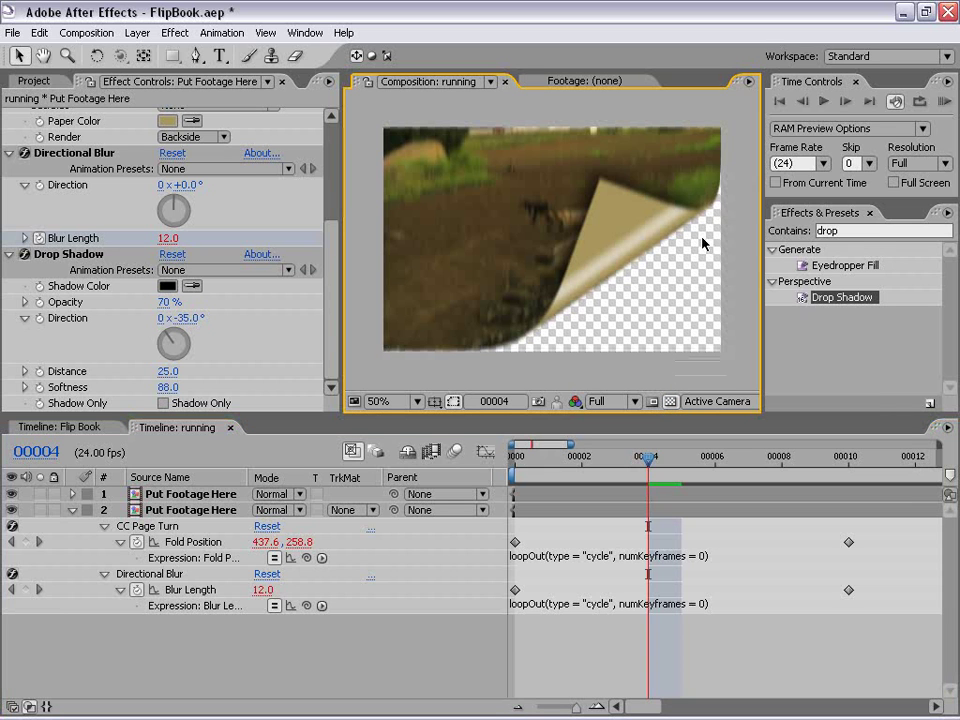
pyautogui.moveTo(845, 302); pyautogui.dragTo(656, 519)
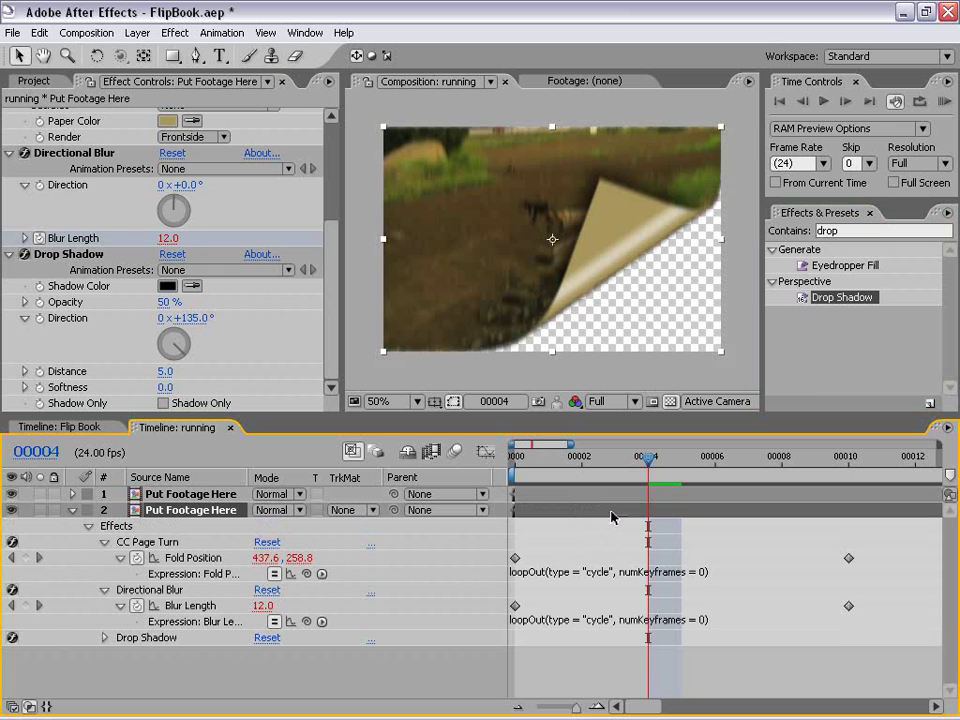
# Step: Set the lower layer's Drop Shadow Distance to 11, Softness to 32 and Opacity to 58%, and collapse the layer
pyautogui.click(246, 190)
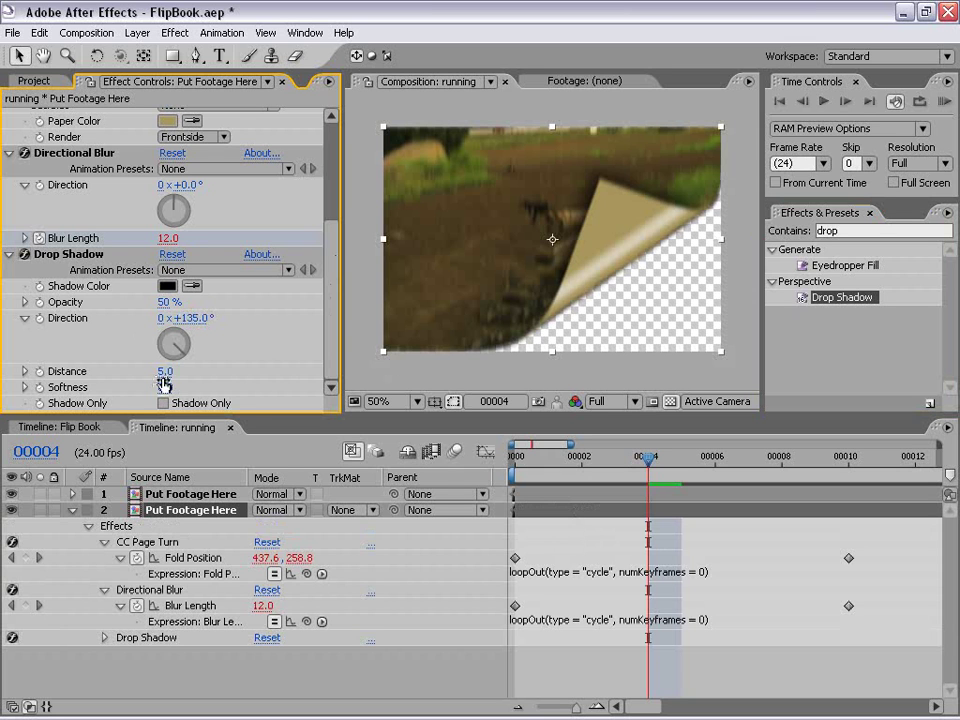
pyautogui.moveTo(163, 371); pyautogui.dragTo(169, 371)
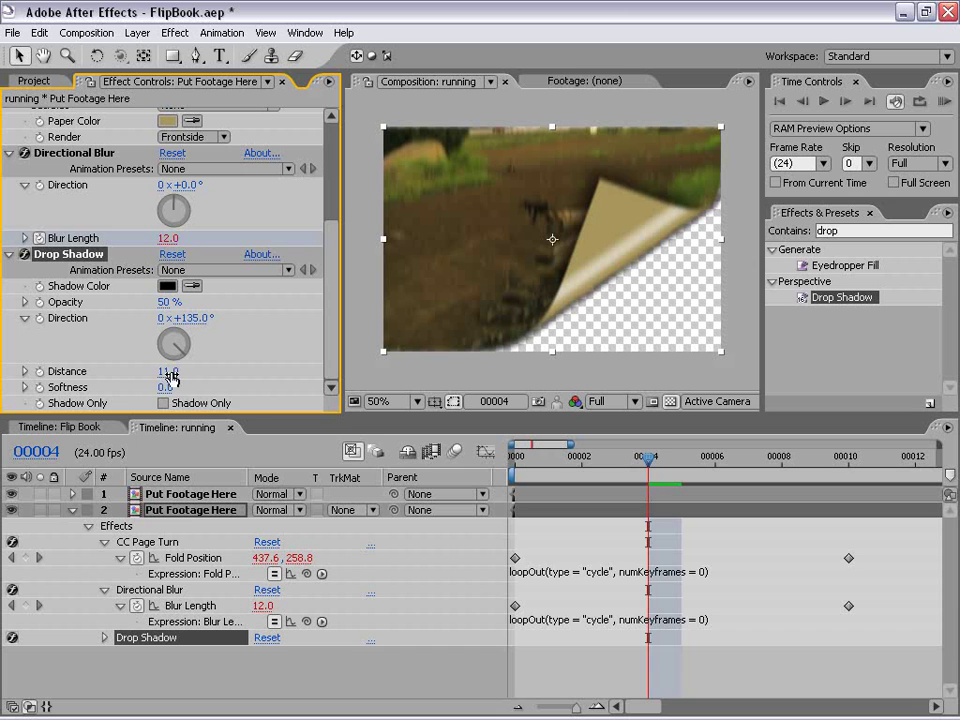
pyautogui.moveTo(165, 302); pyautogui.dragTo(176, 302)
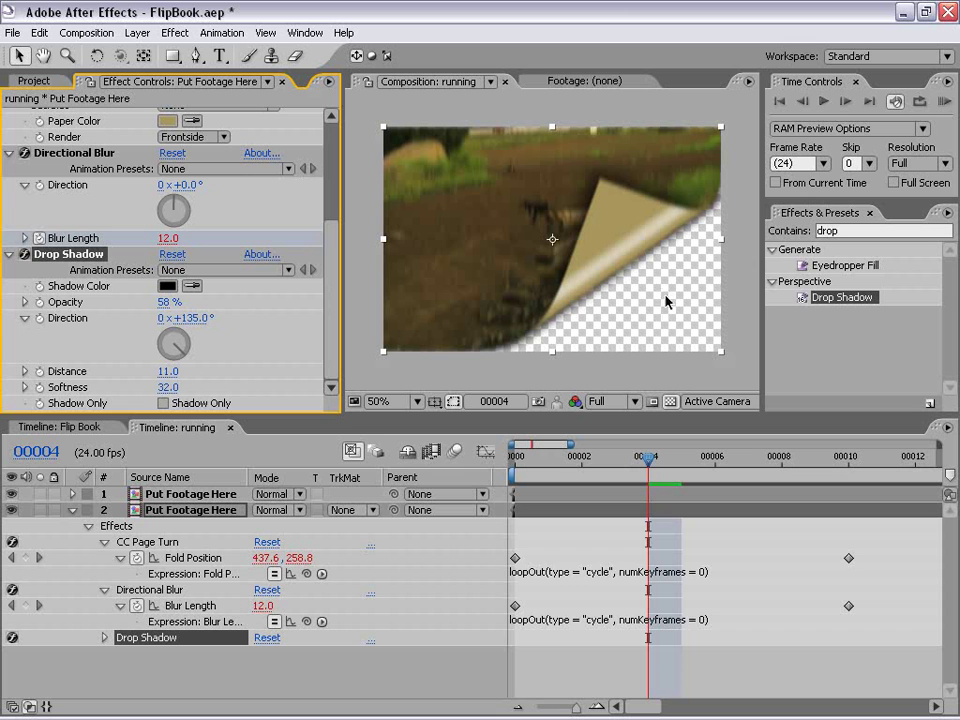
pyautogui.click(72, 511)
pyautogui.click(493, 636)
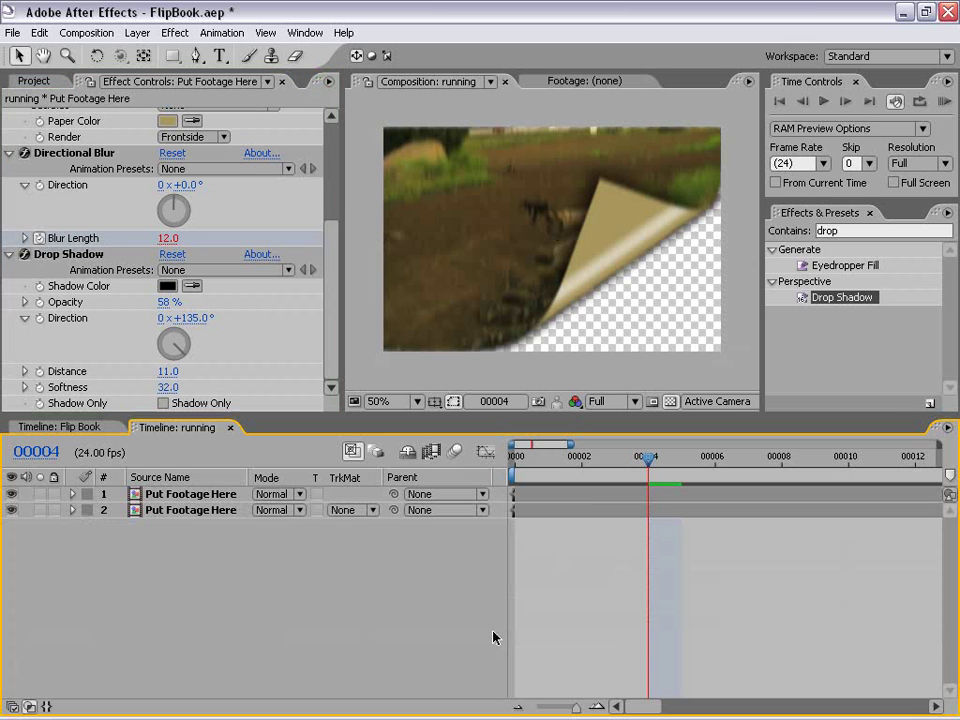
# Step: Move the ending Fold Position and Blur Length keyframes of both Put Footage Here layers to frame 1 and check frames 0 to 2
pyautogui.click(613, 498)
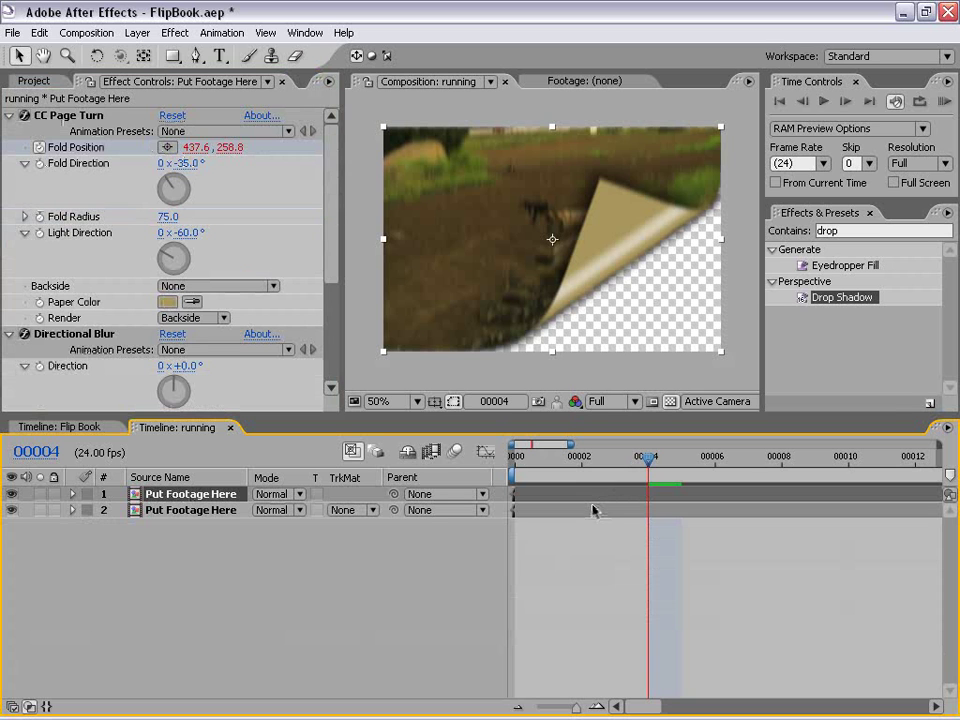
pyautogui.keyDown('shift'); pyautogui.click(592, 510); pyautogui.keyUp('shift')
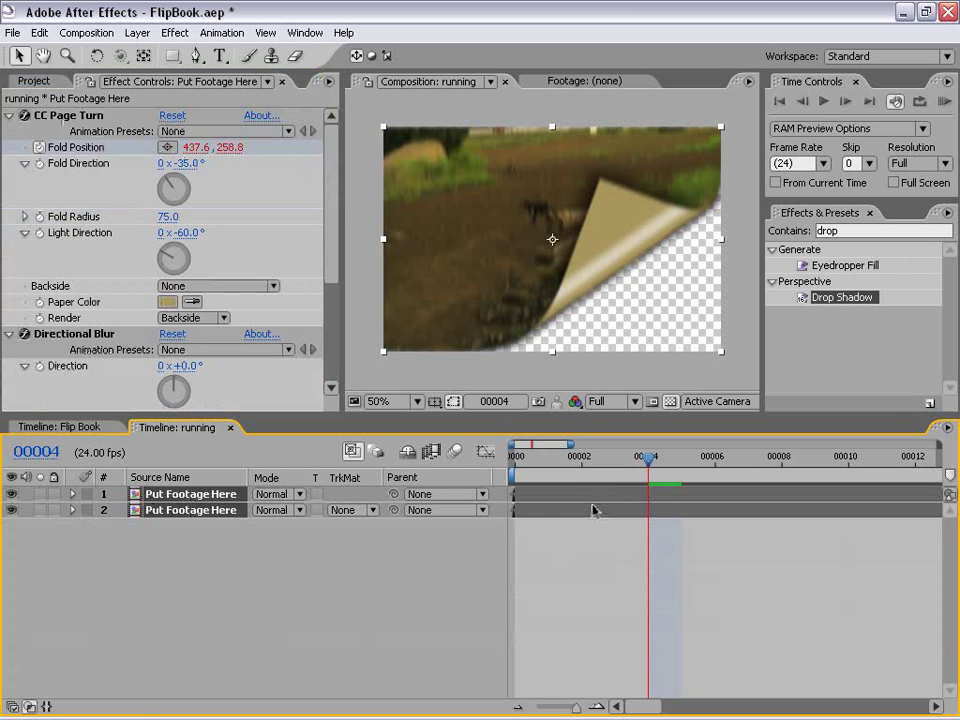
pyautogui.press('u')
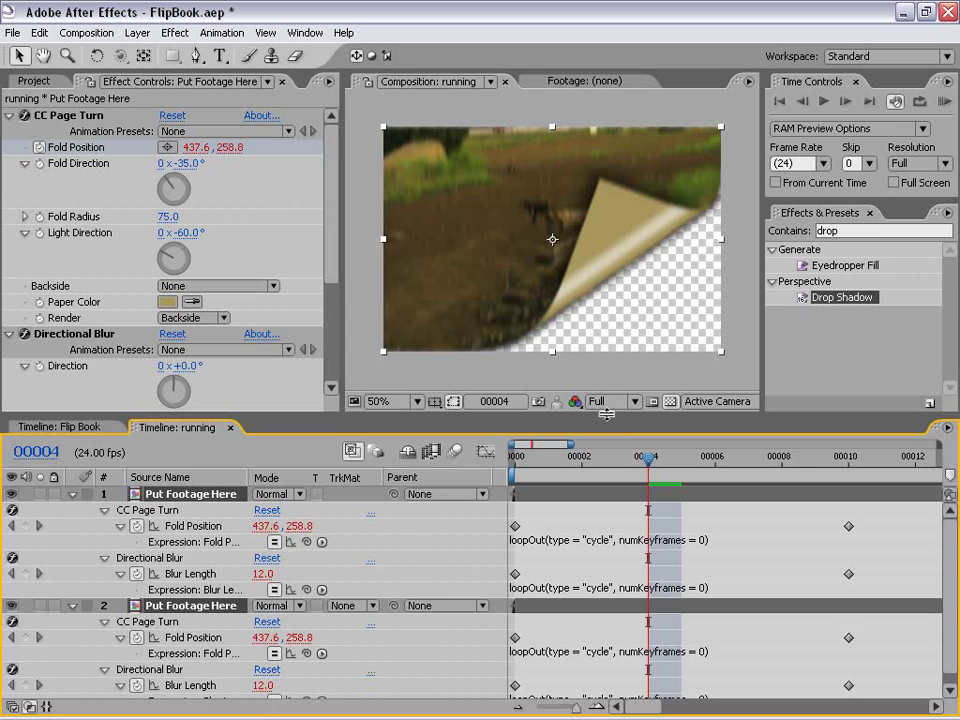
pyautogui.moveTo(609, 411); pyautogui.dragTo(430, 348)
pyautogui.moveTo(889, 440); pyautogui.dragTo(556, 602)
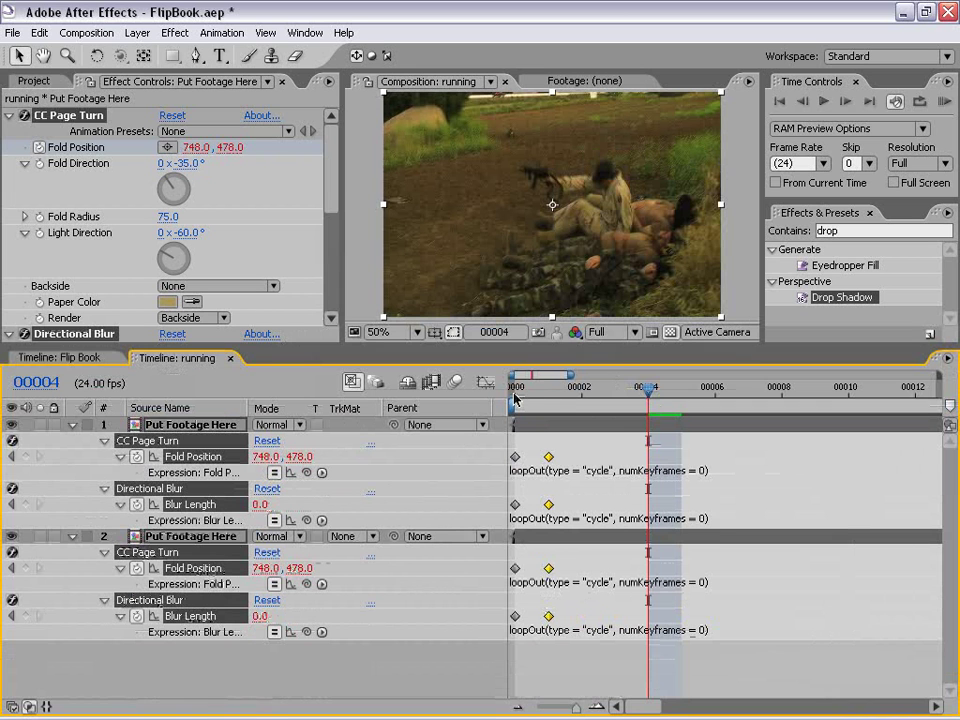
pyautogui.click(516, 393)
pyautogui.click(549, 393)
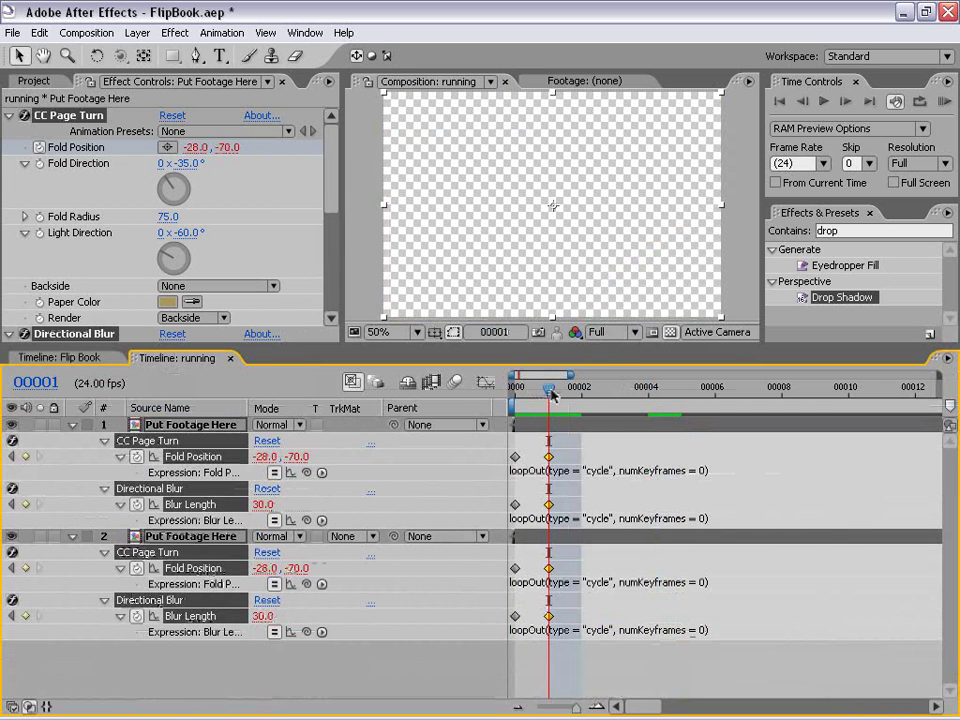
pyautogui.moveTo(551, 393); pyautogui.dragTo(581, 393)
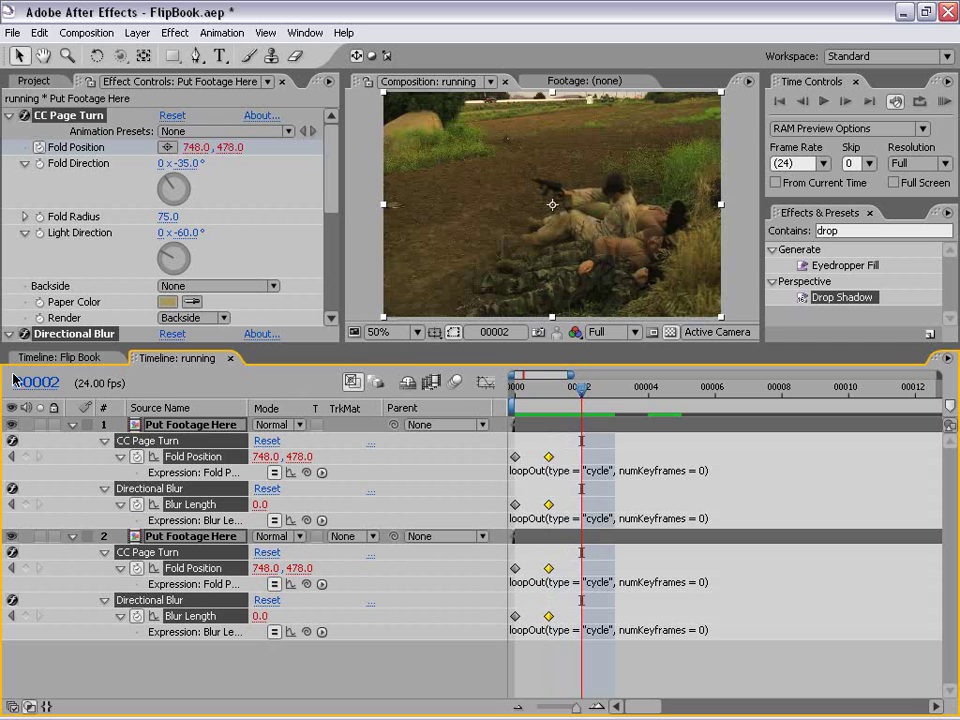
# Step: Check the time display style in the Project Settings, keeping Frames selected
pyautogui.hotkey('ctrl', '0')
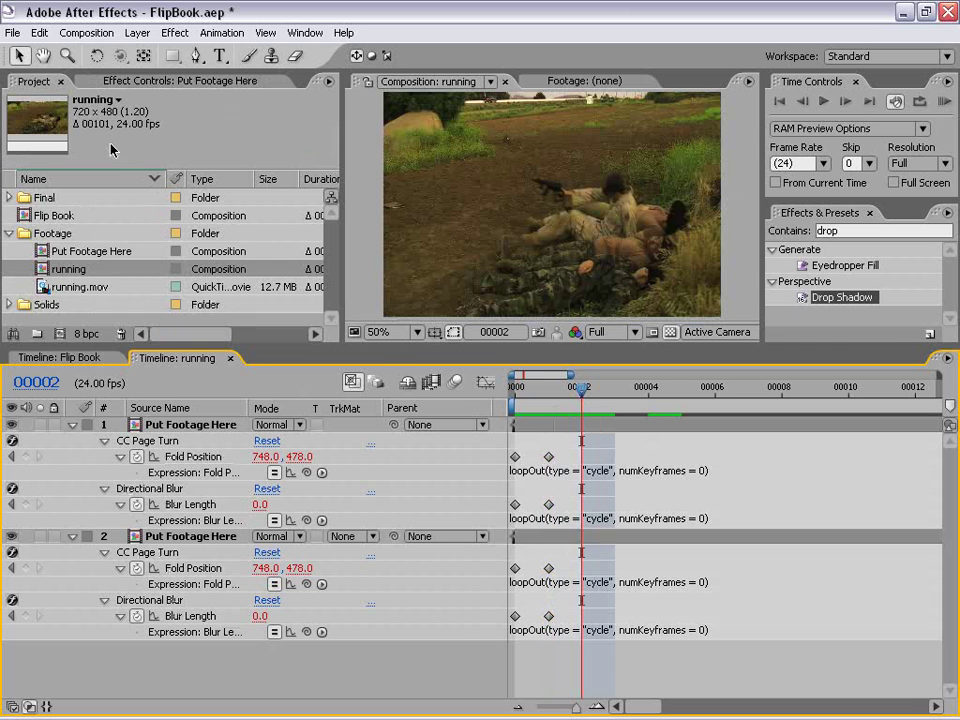
pyautogui.click(14, 32)
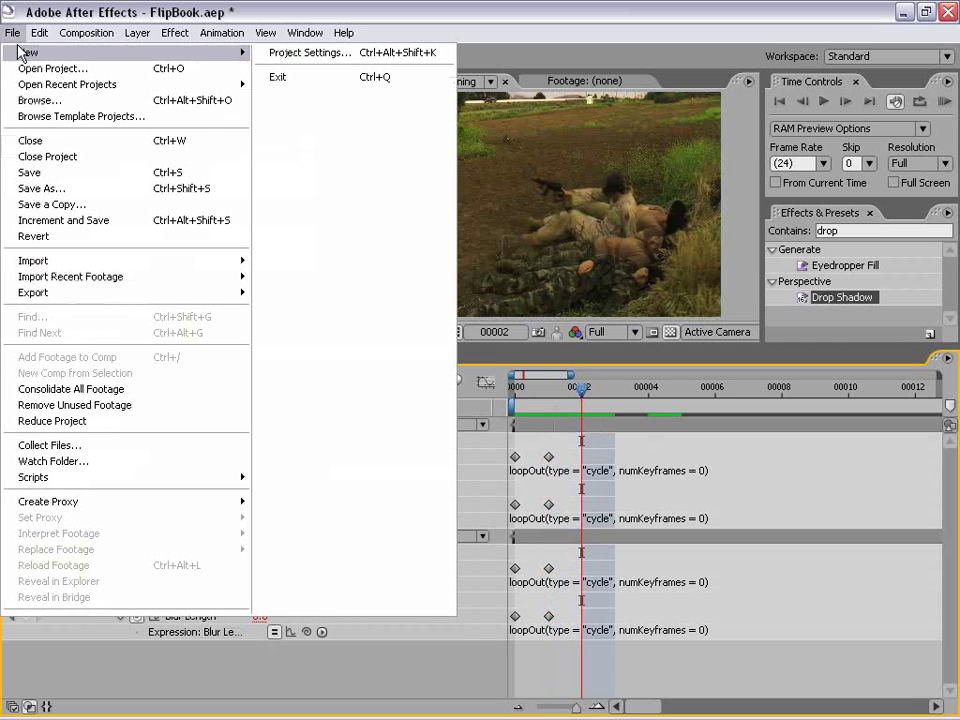
pyautogui.click(317, 57)
pyautogui.moveTo(650, 166); pyautogui.dragTo(406, 166)
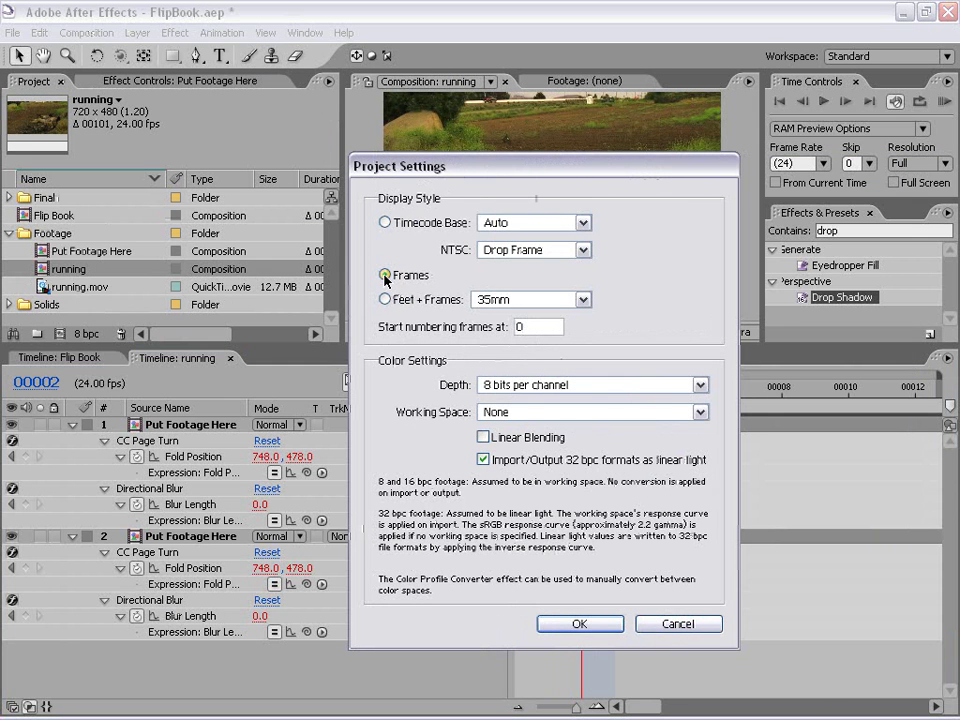
pyautogui.click(579, 625)
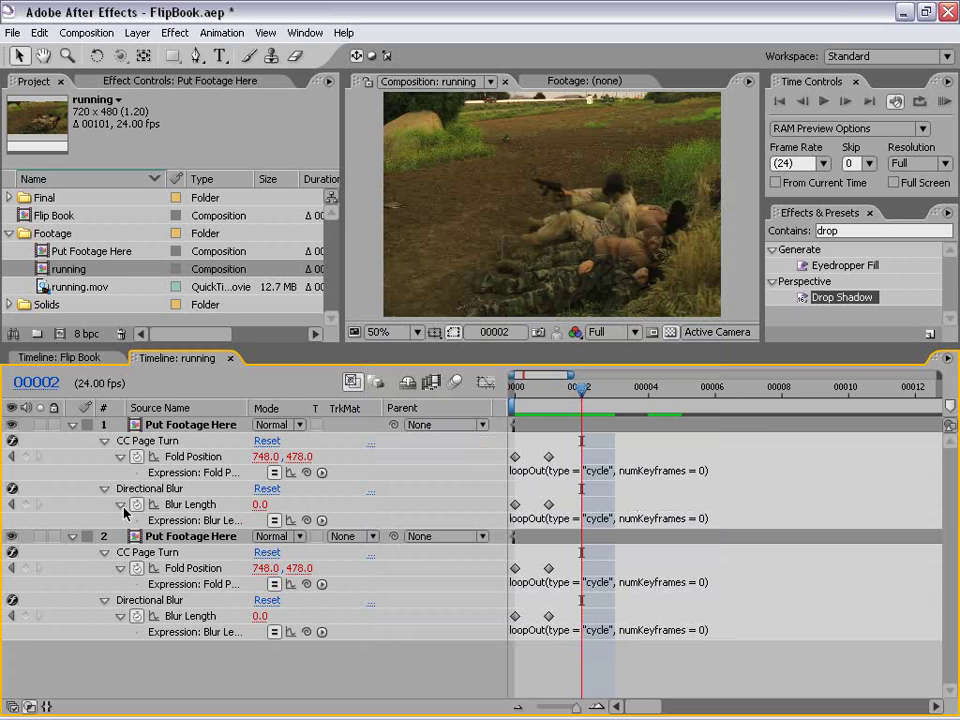
# Step: Collapse both Put Footage Here layers in the running composition and reduce the height of the timeline area
pyautogui.click(72, 425)
pyautogui.click(72, 441)
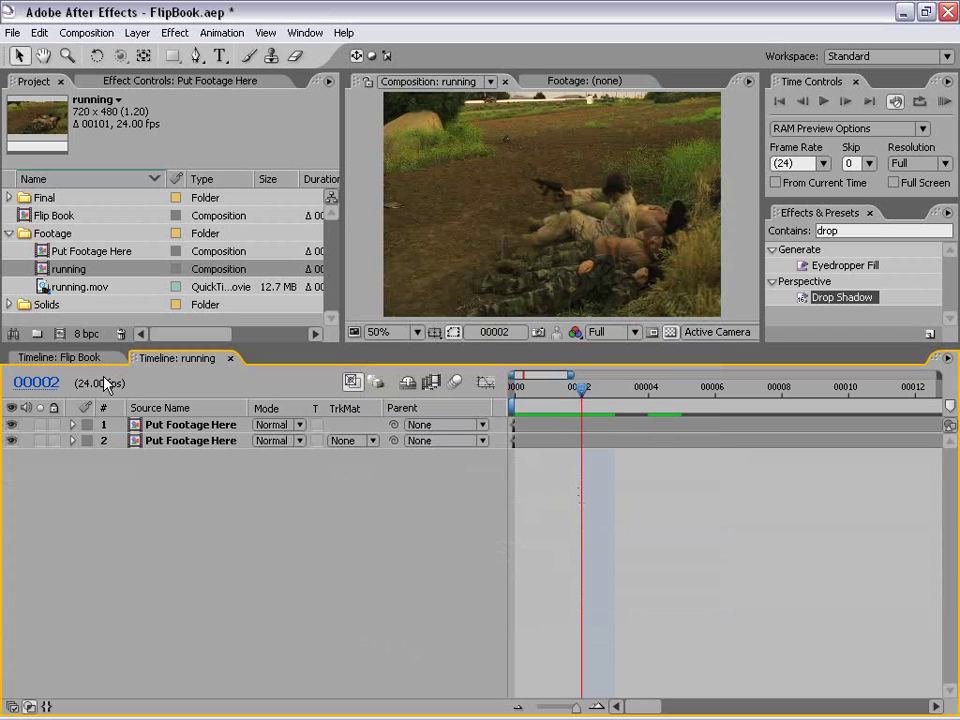
pyautogui.moveTo(140, 346); pyautogui.dragTo(143, 441)
pyautogui.click(79, 360)
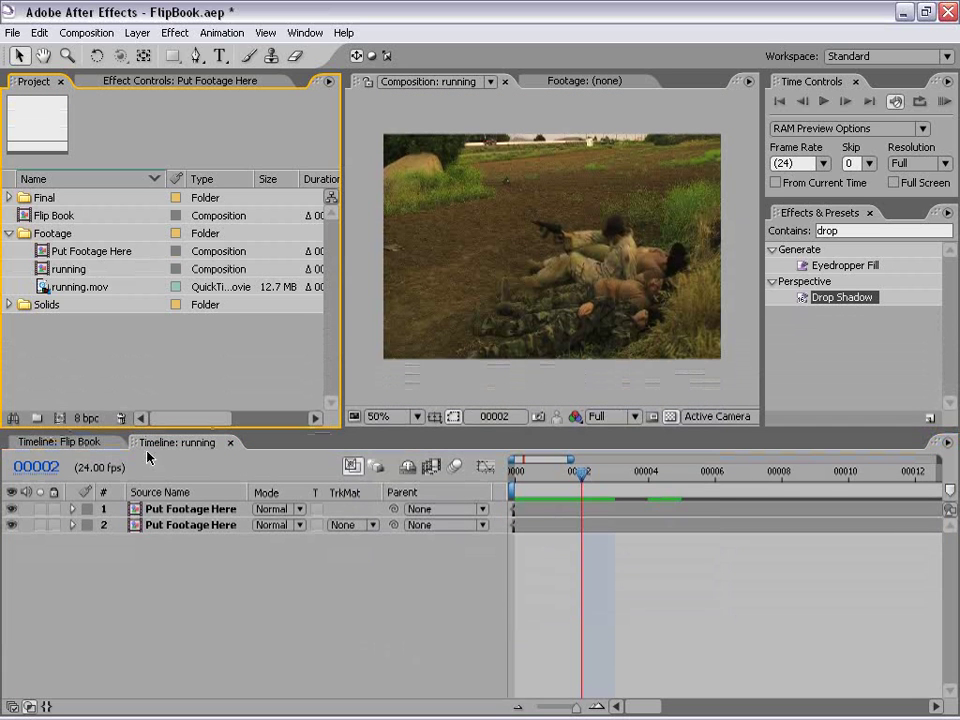
pyautogui.click(208, 448)
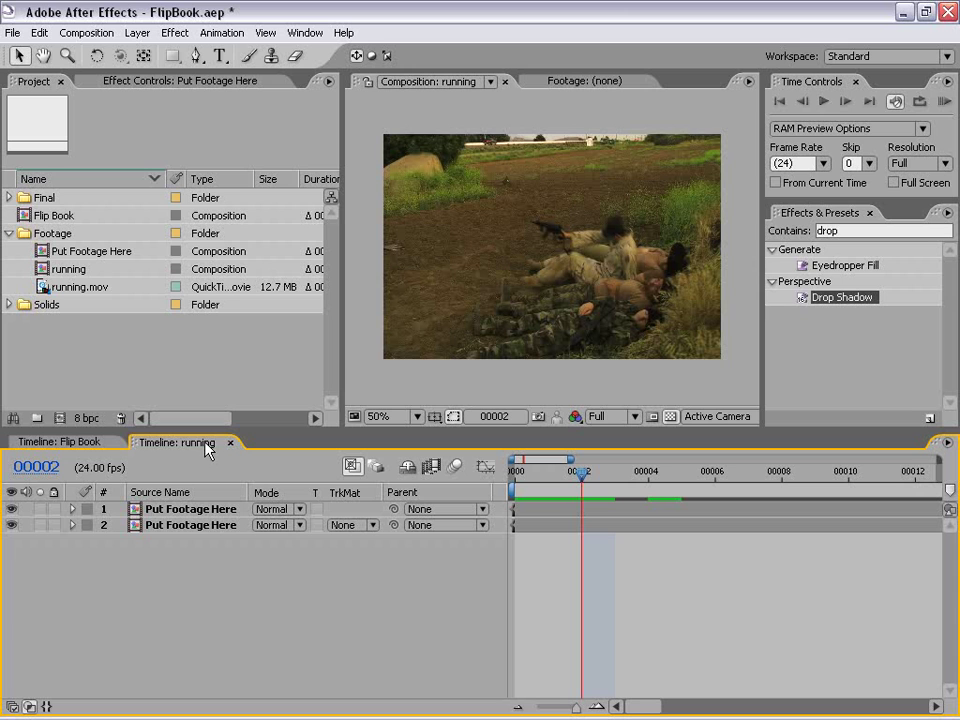
# Step: Rename the running composition as First
pyautogui.click(69, 270)
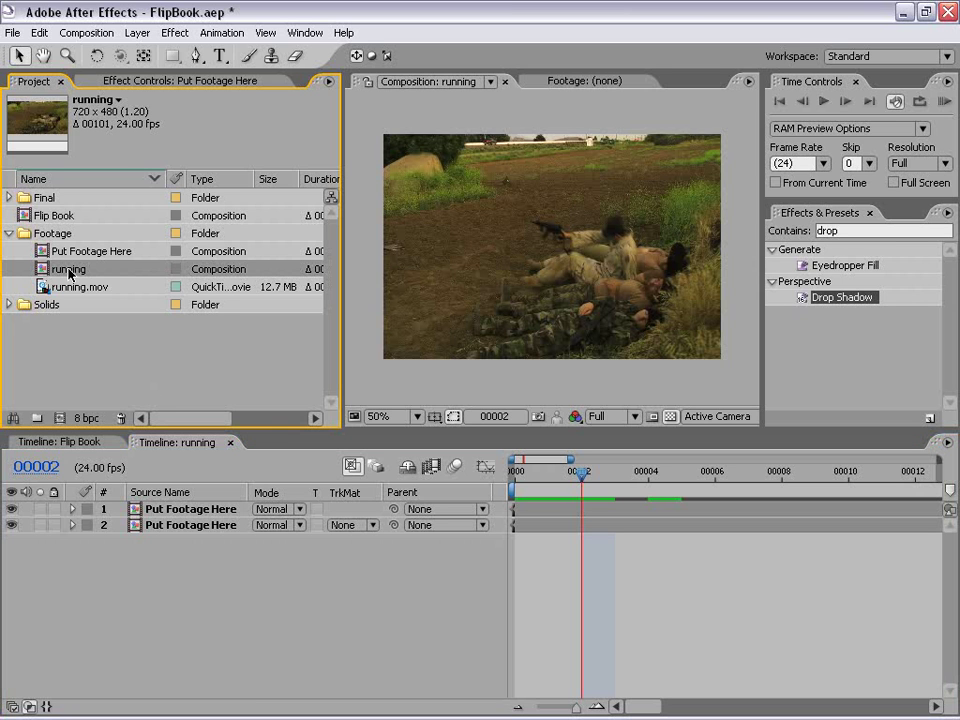
pyautogui.click(69, 270)
pyautogui.write('First')
pyautogui.press('Return')
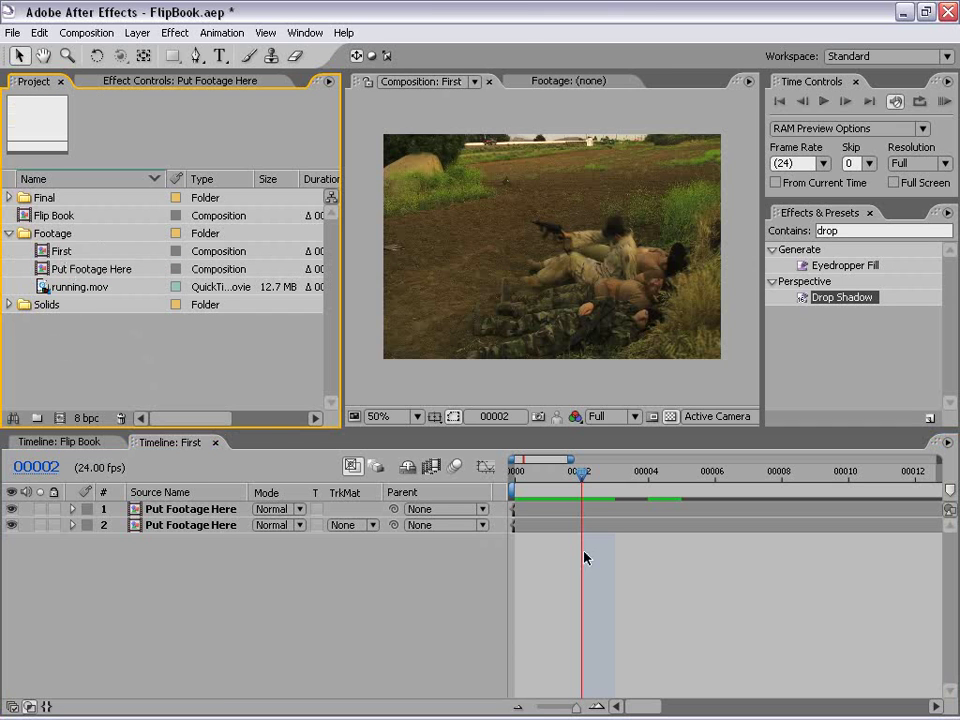
# Step: Create a new composition from the First composition
pyautogui.click(47, 254)
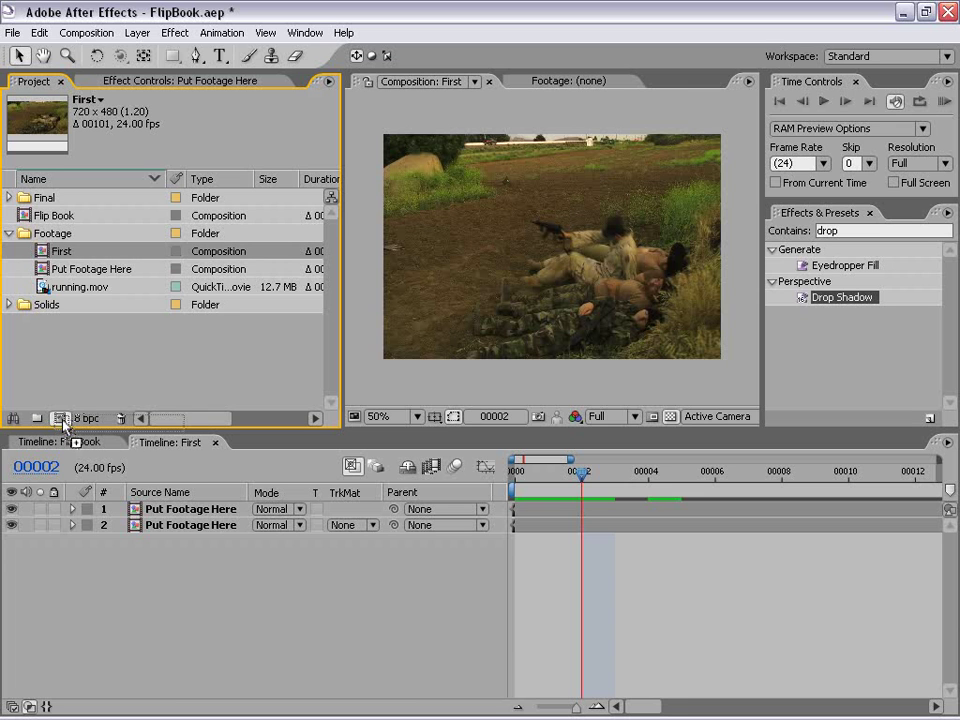
pyautogui.moveTo(62, 421); pyautogui.dragTo(61, 419)
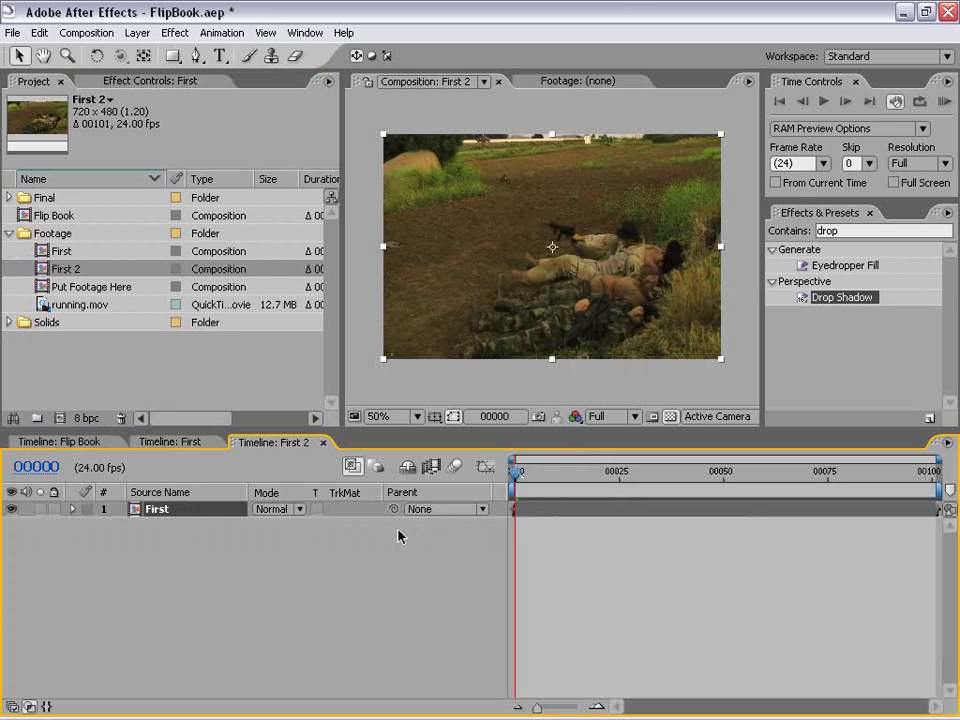
pyautogui.click(578, 564)
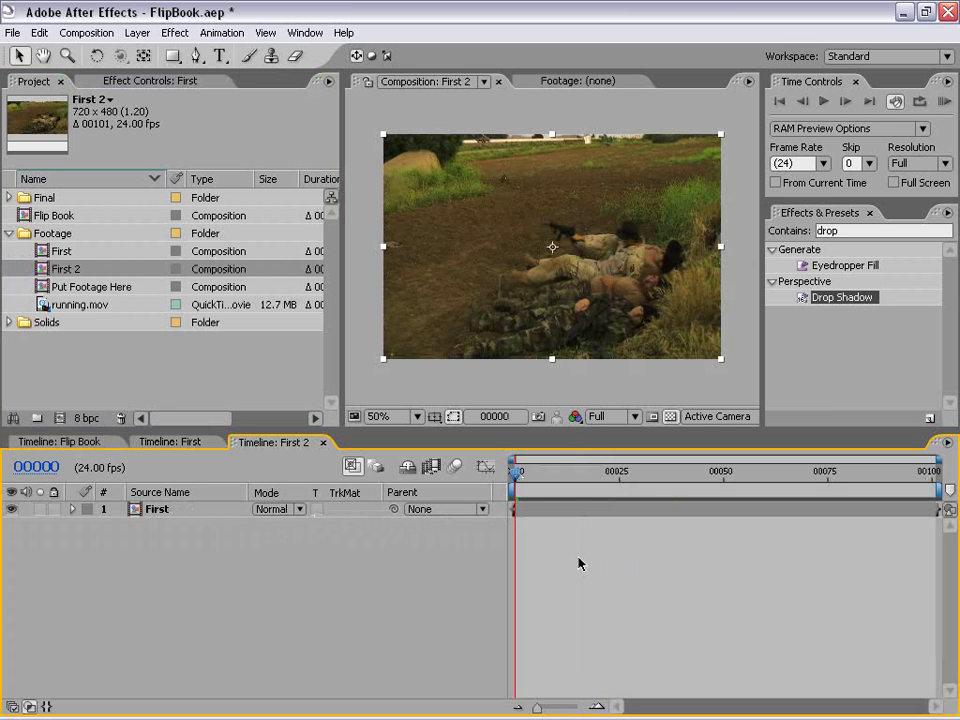
# Step: Copy the lower Put Footage Here layer from First into First 2 and give the copy a yellow label color
pyautogui.click(170, 442)
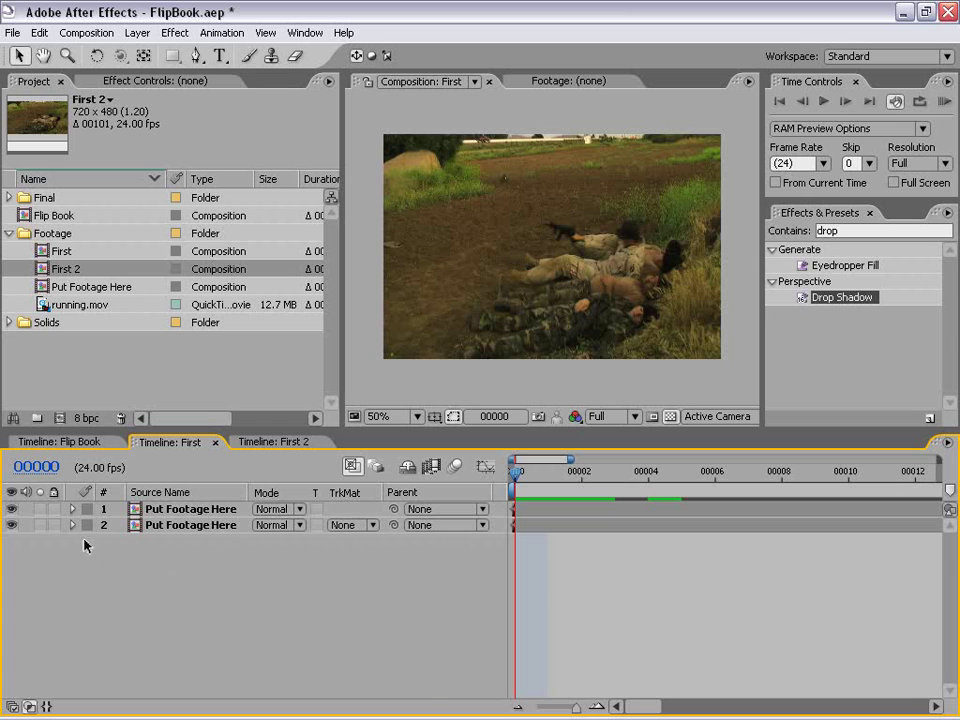
pyautogui.click(205, 528)
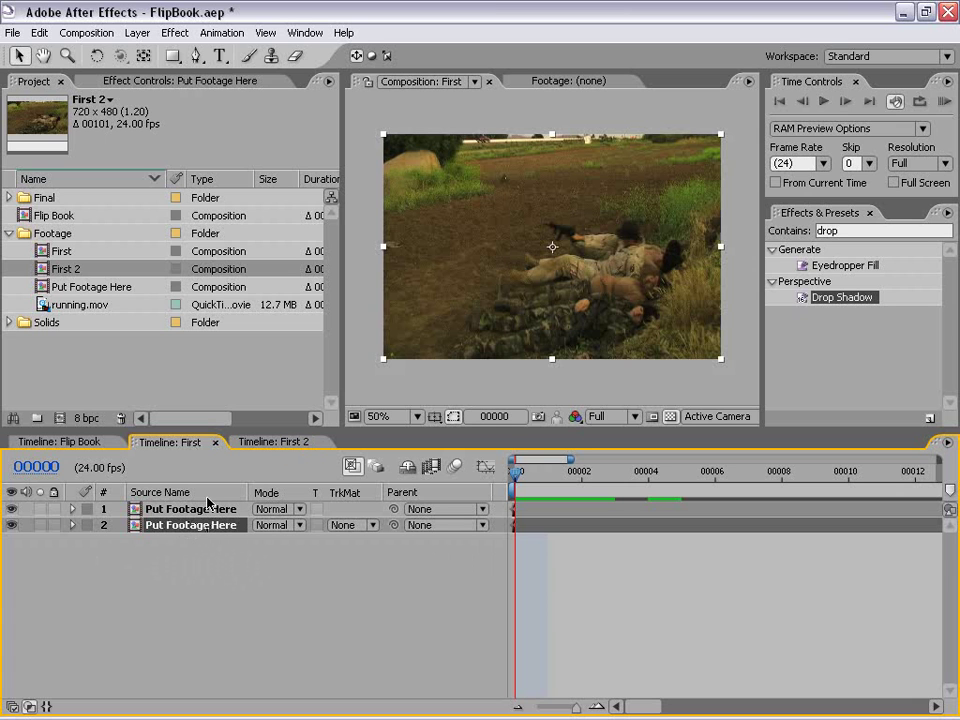
pyautogui.click(39, 32)
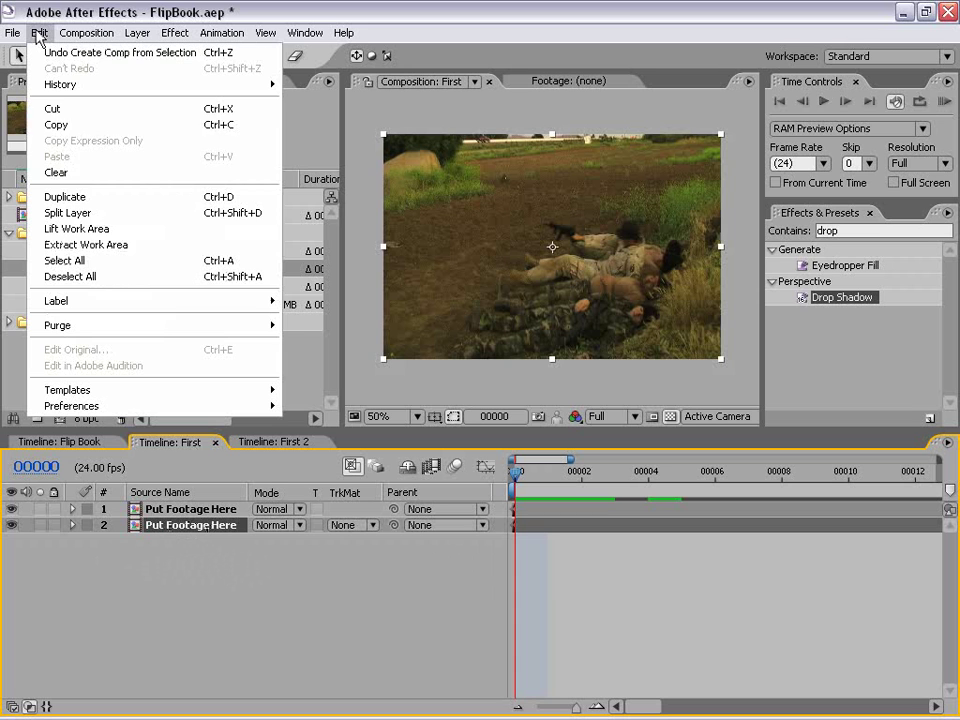
pyautogui.click(56, 126)
pyautogui.click(278, 450)
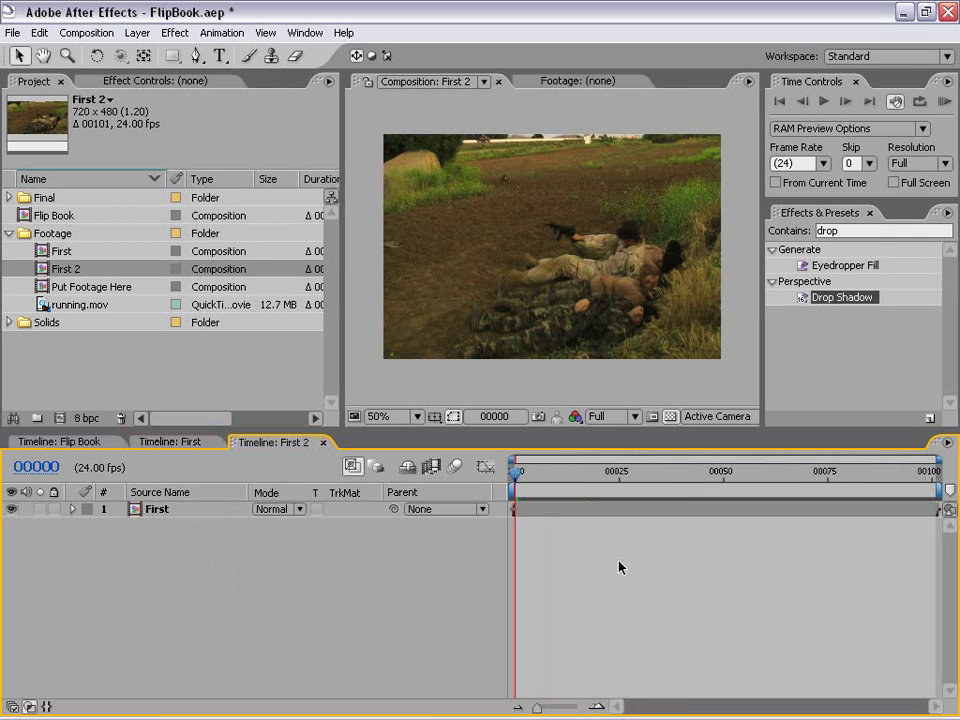
pyautogui.click(39, 32)
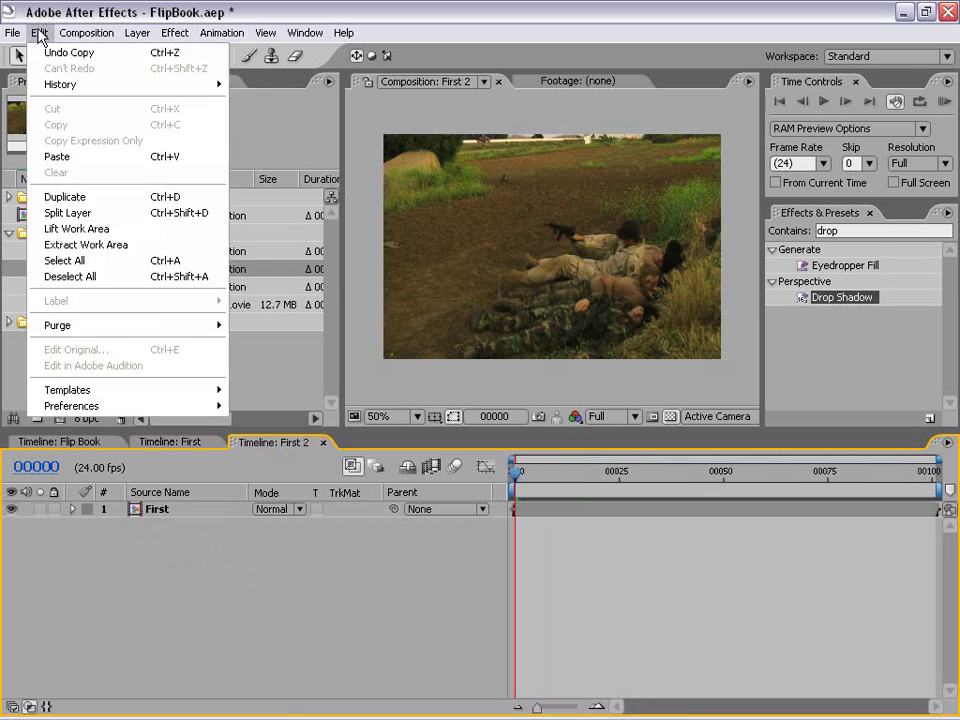
pyautogui.click(56, 158)
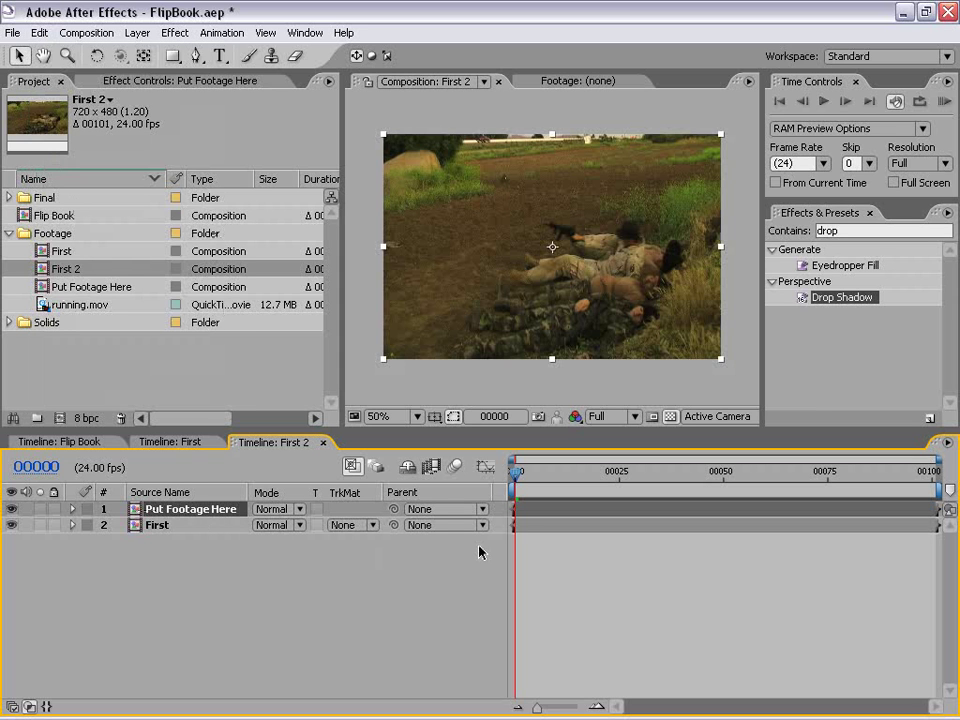
pyautogui.click(88, 511)
pyautogui.click(125, 594)
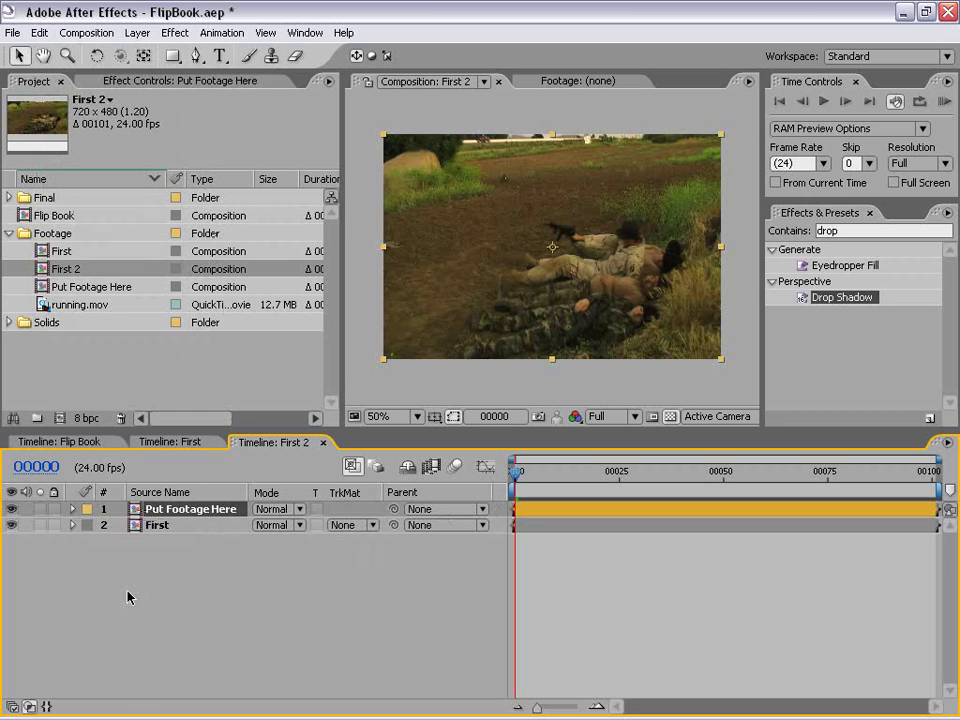
# Step: Shift the First layer in First 2 so that it starts at frame 1
pyautogui.click(160, 526)
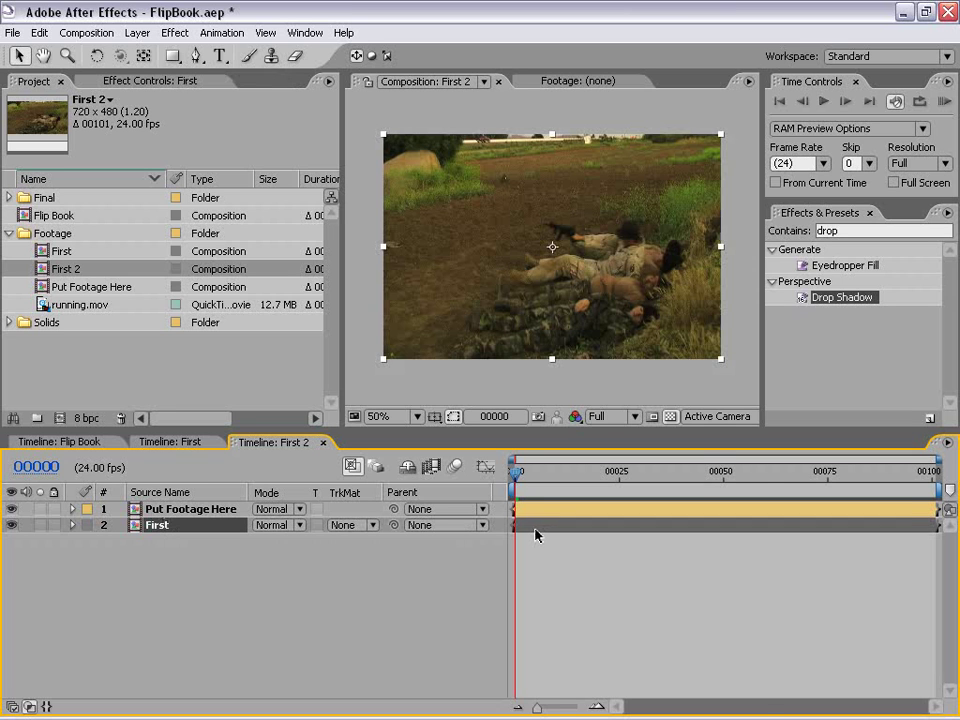
pyautogui.press('=')
pyautogui.press('=')
pyautogui.press('=')
pyautogui.press('=')
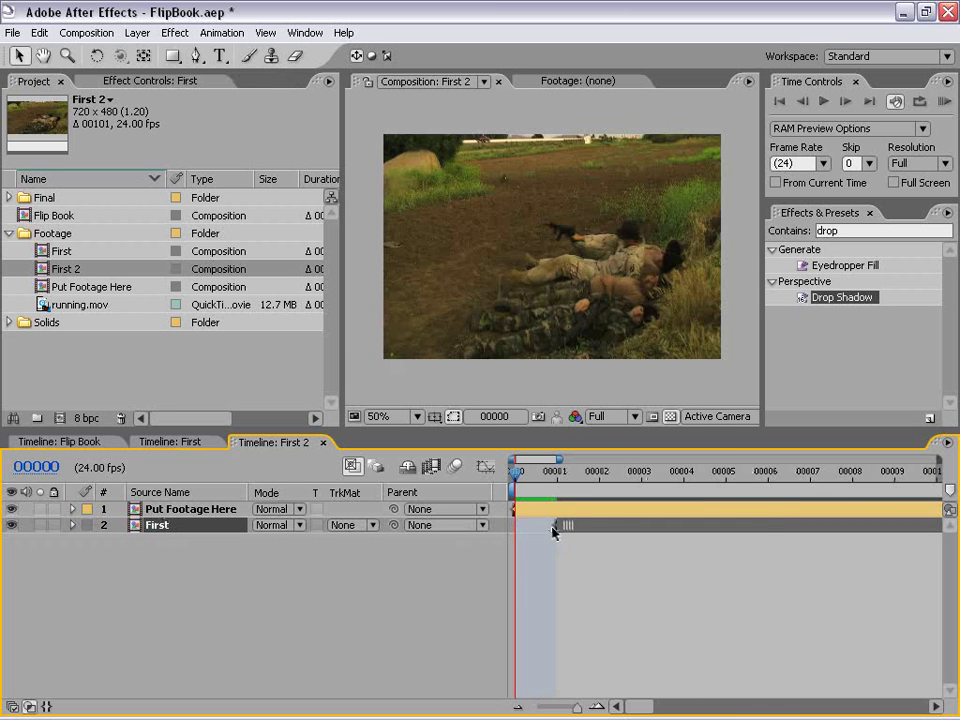
# Step: Place the Put Footage Here layer beneath the First layer in the First 2 composition
pyautogui.click(162, 509)
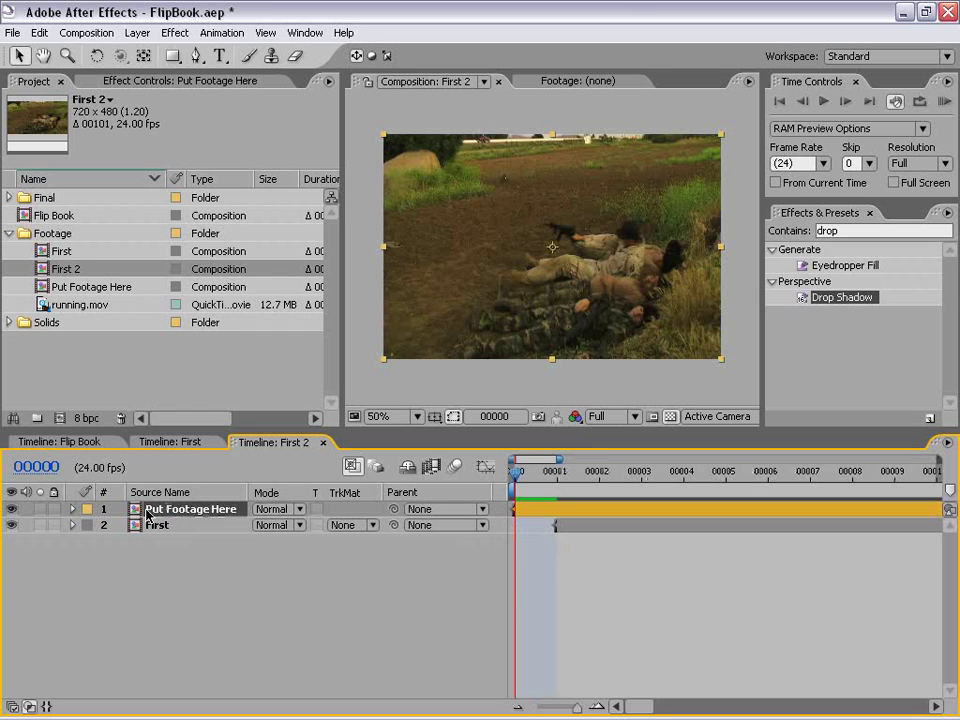
pyautogui.click(145, 446)
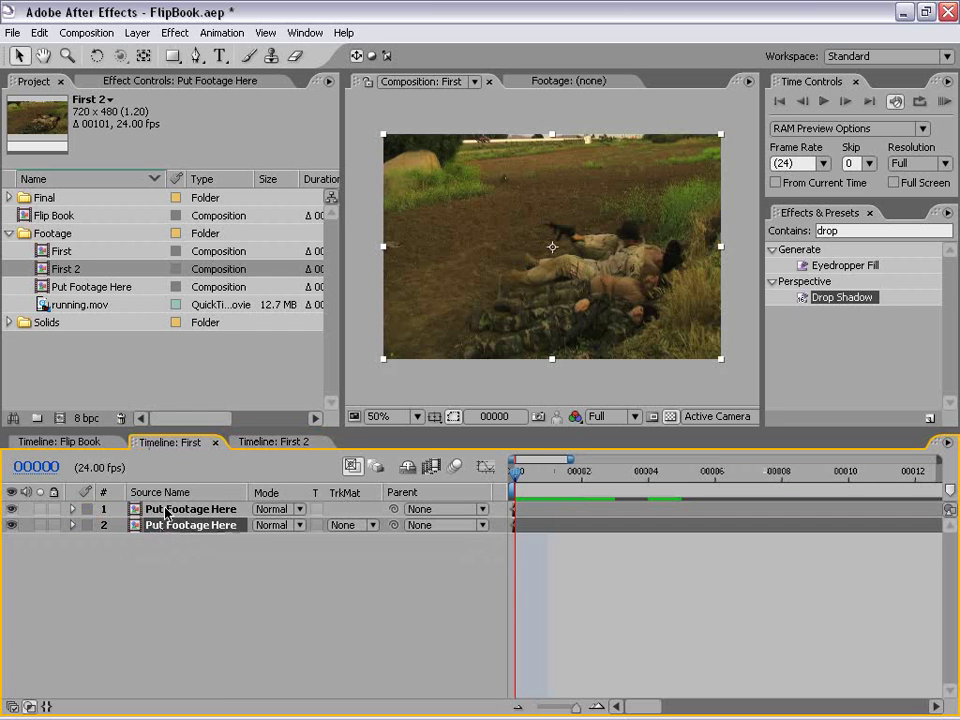
pyautogui.click(262, 442)
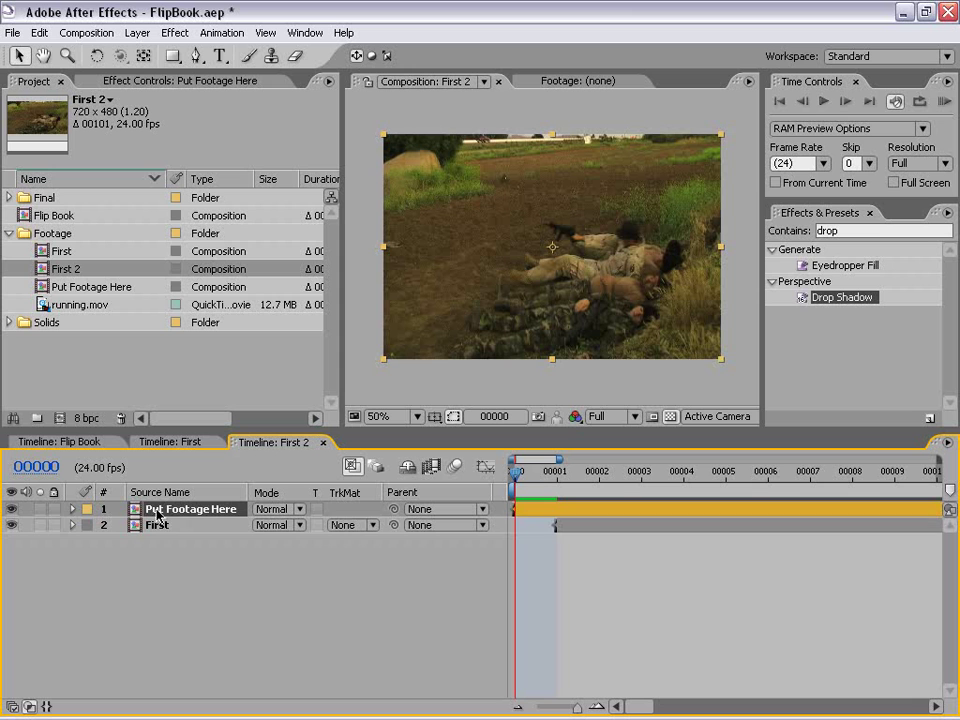
pyautogui.moveTo(158, 535); pyautogui.dragTo(157, 532)
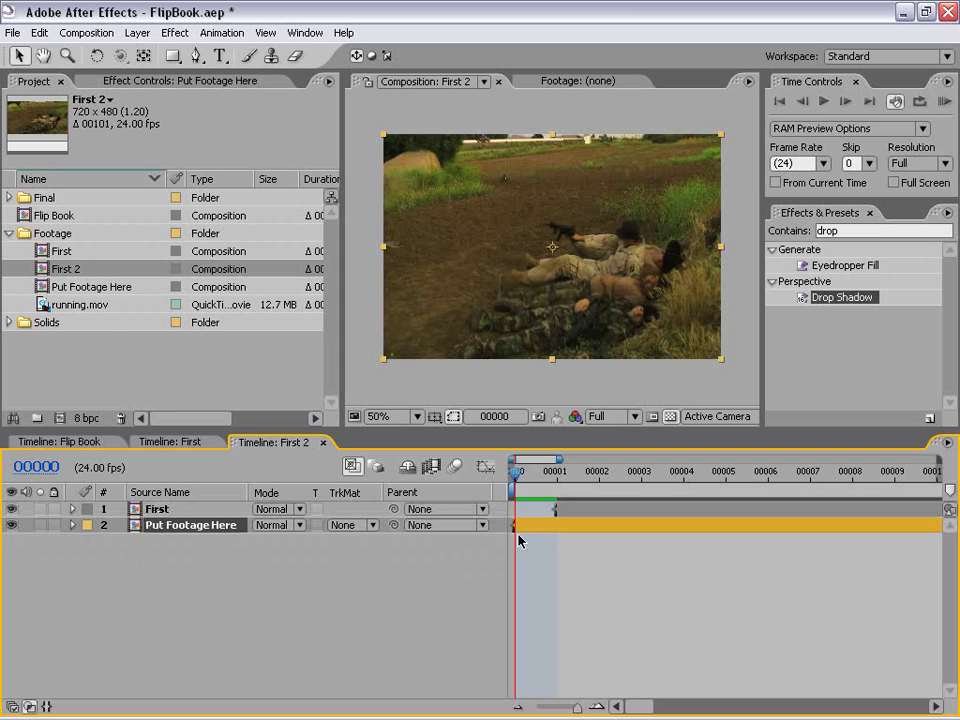
# Step: Turn off CC Page Turn, Directional Blur and Drop Shadow on the Put Footage Here layer in First 2 and collapse their settings
pyautogui.click(118, 82)
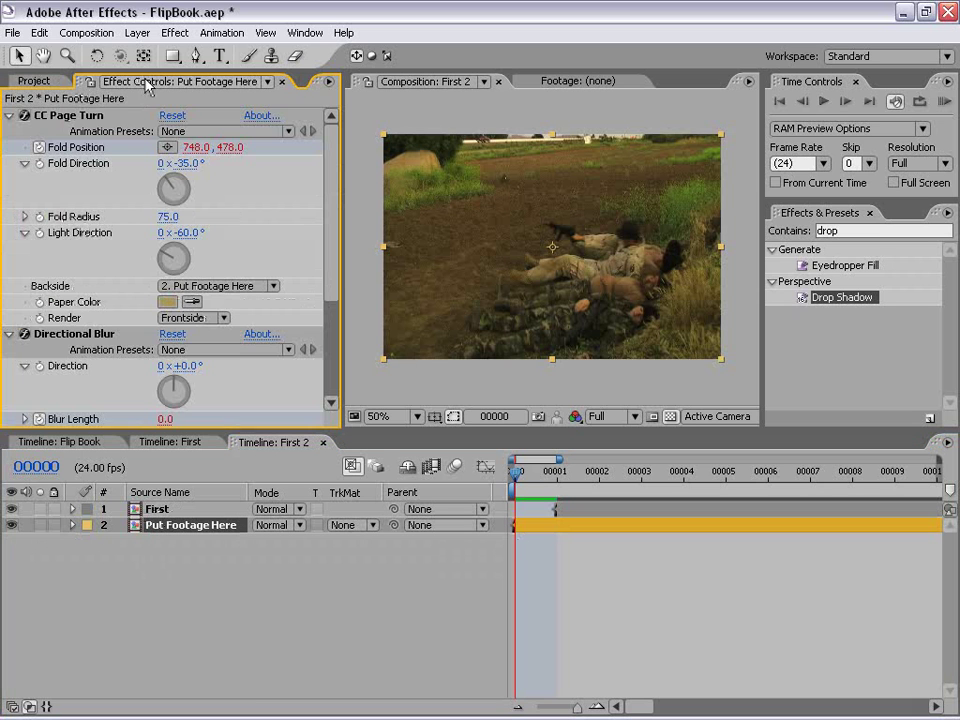
pyautogui.click(10, 115)
pyautogui.click(10, 131)
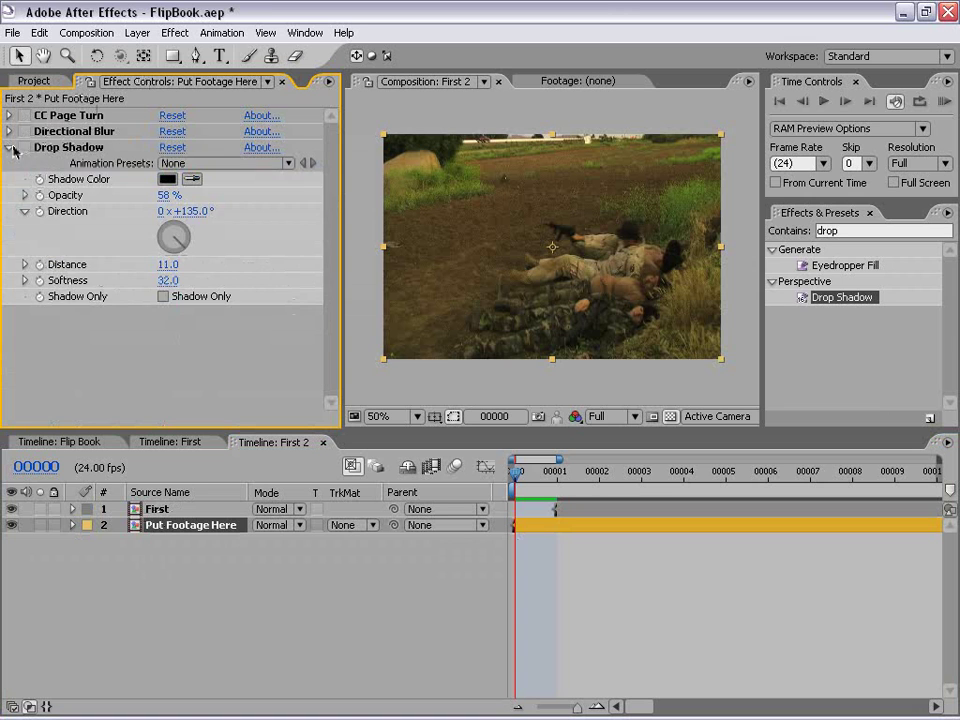
pyautogui.click(9, 147)
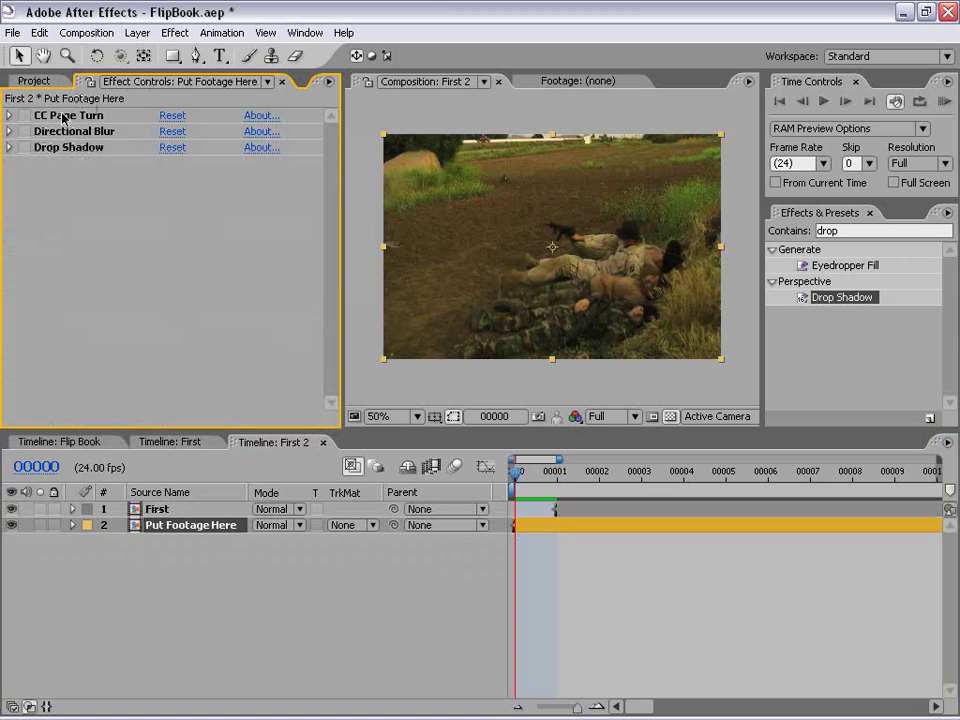
pyautogui.click(568, 561)
# Step: Compare the First layer with the Put Footage Here layer beneath it at frames 1 and 5 by toggling First's visibility
pyautogui.click(556, 478)
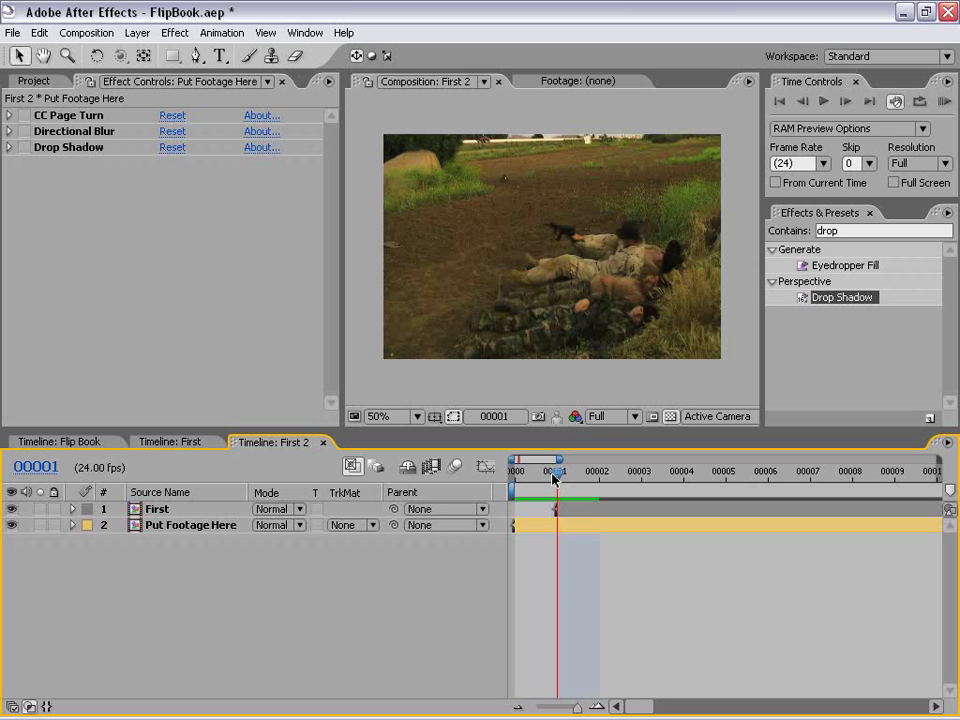
pyautogui.click(576, 506)
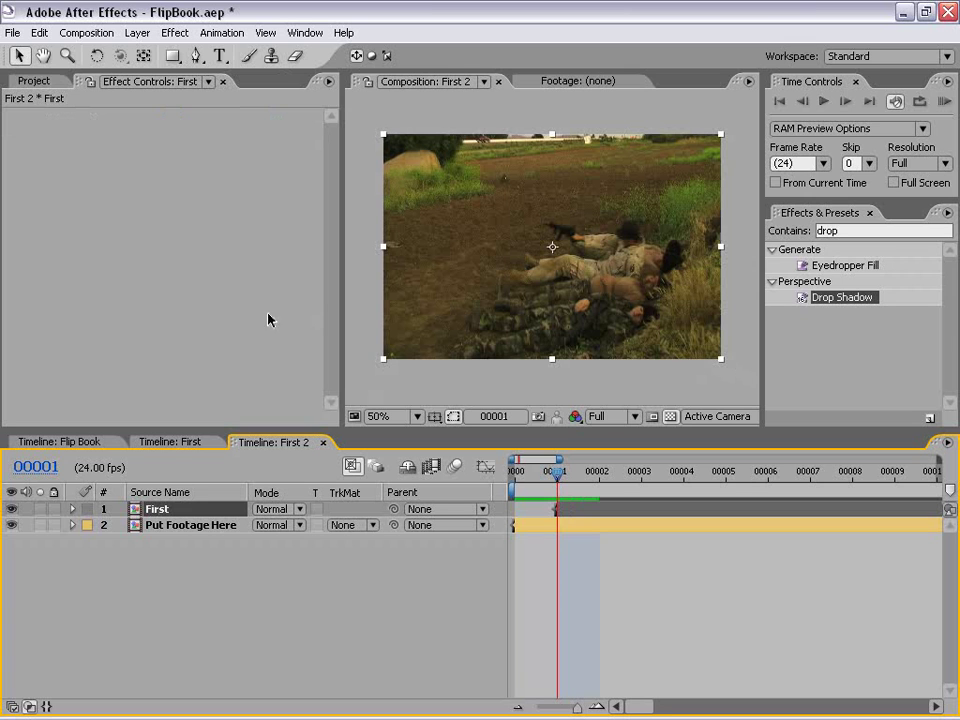
pyautogui.click(11, 509)
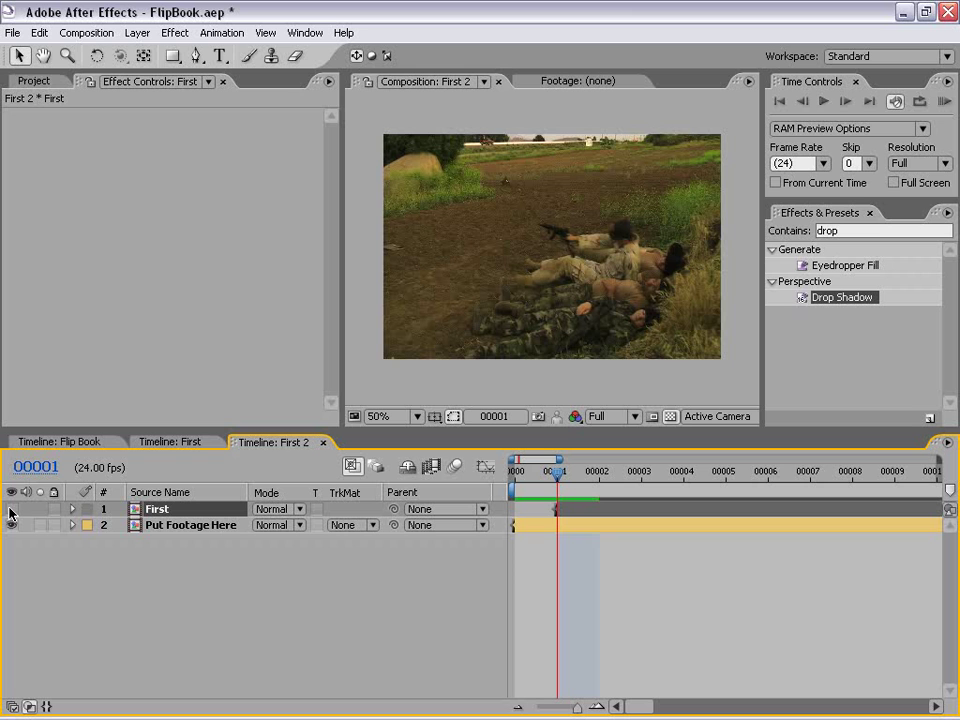
pyautogui.click(11, 509)
pyautogui.click(11, 509)
pyautogui.click(11, 509)
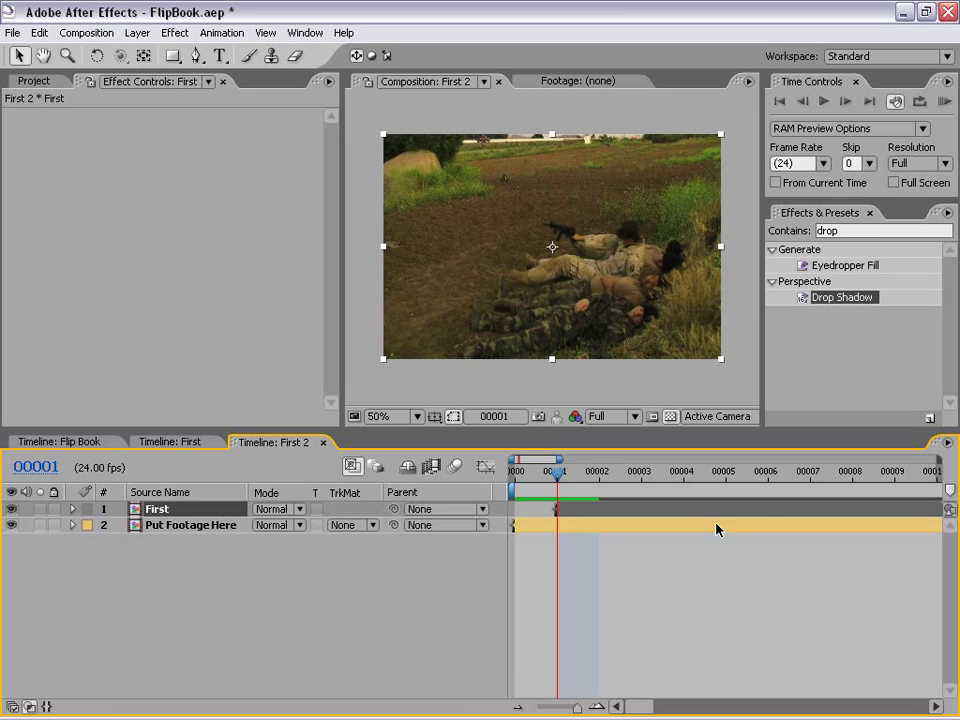
pyautogui.moveTo(617, 476); pyautogui.dragTo(726, 476)
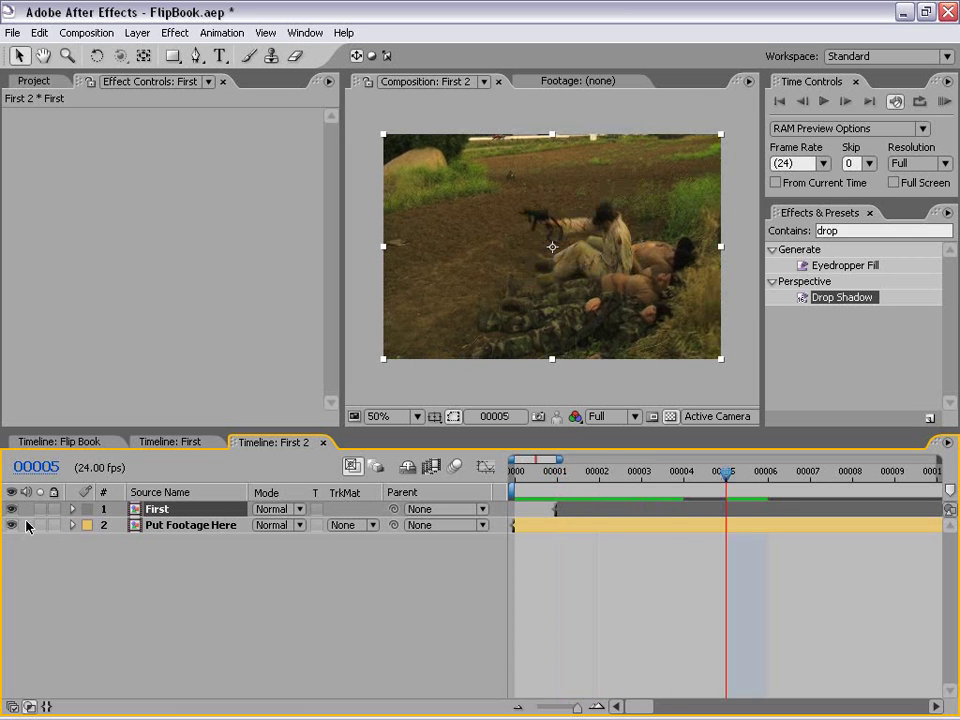
pyautogui.click(12, 512)
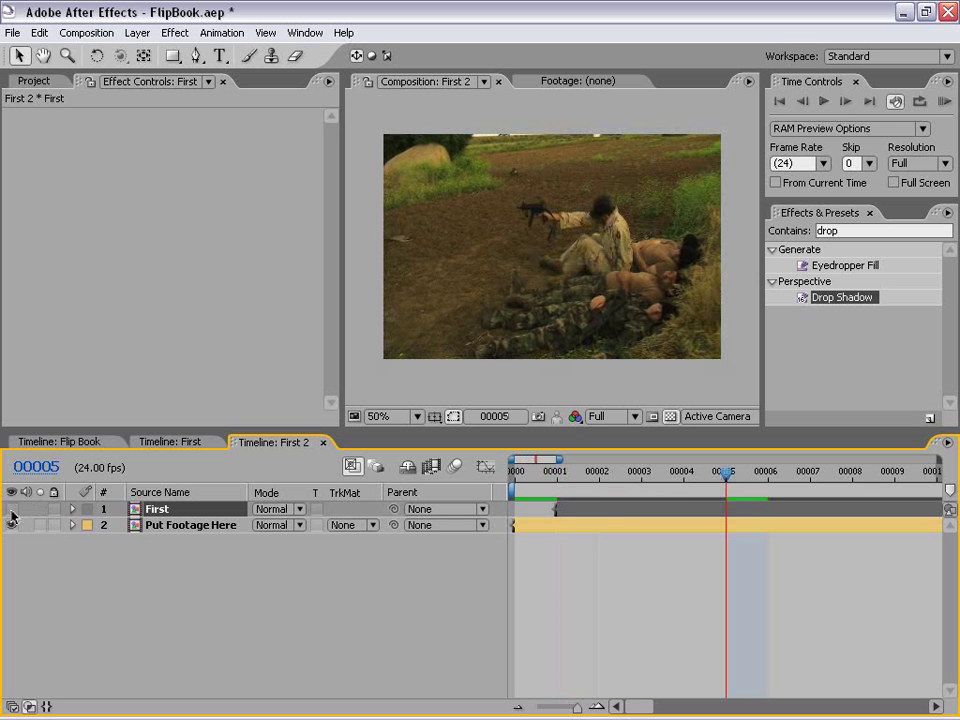
pyautogui.click(12, 512)
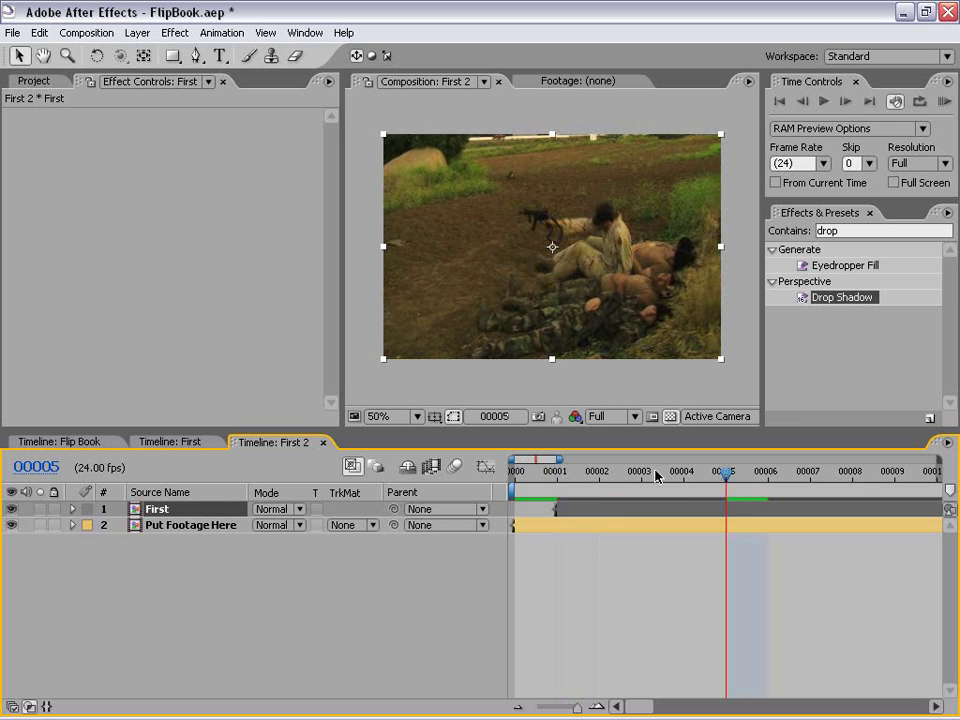
pyautogui.click(559, 476)
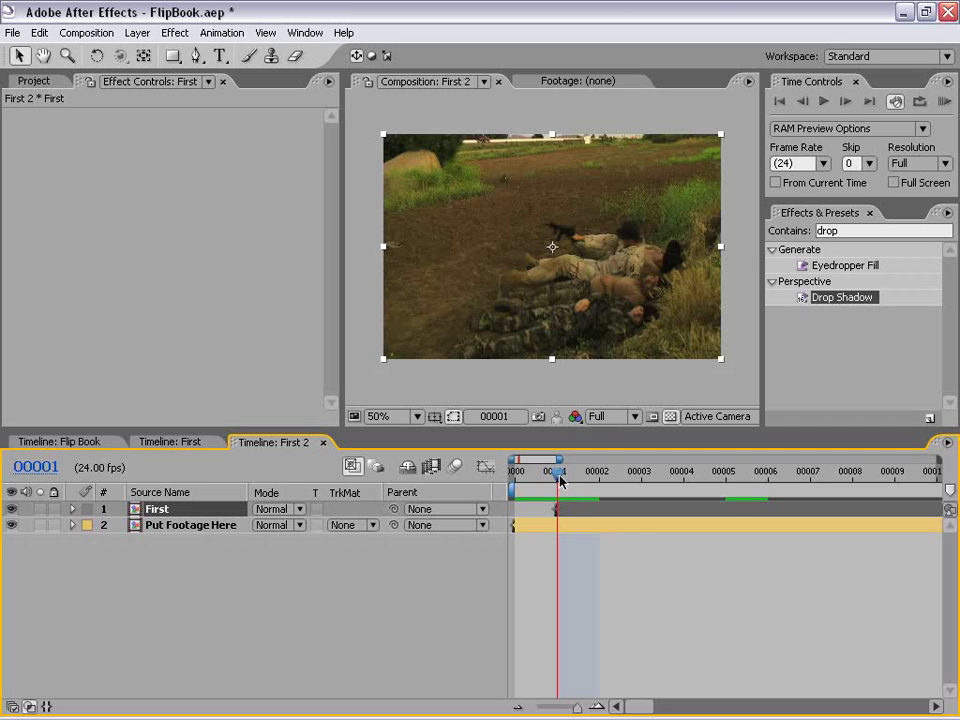
pyautogui.click(647, 572)
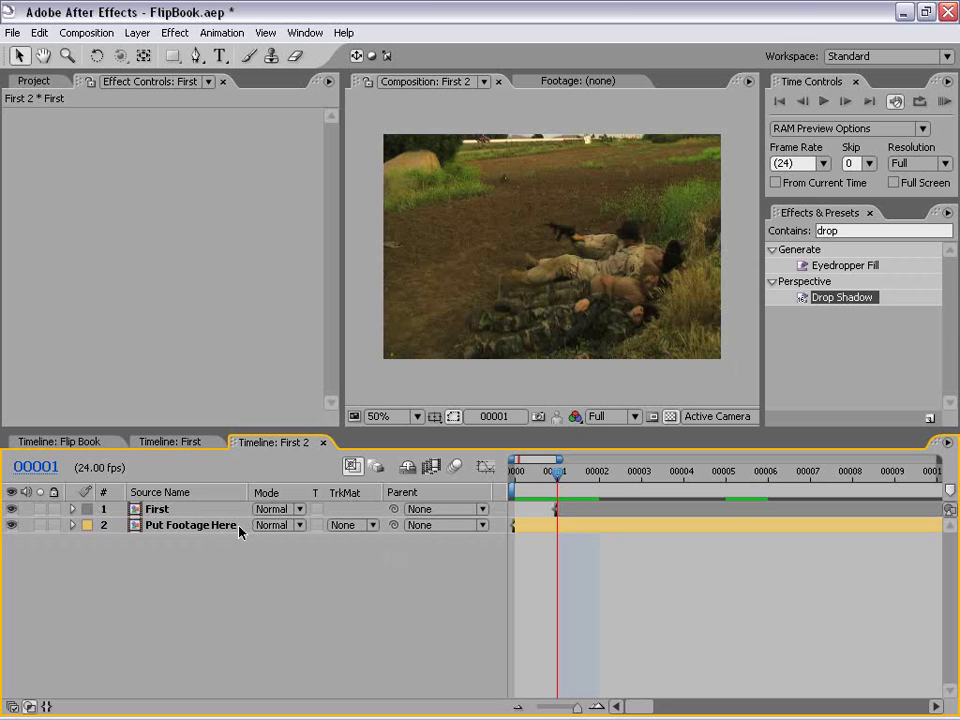
# Step: Find the Posterize Time effect and apply it to the Put Footage Here layer in First 2
pyautogui.click(205, 526)
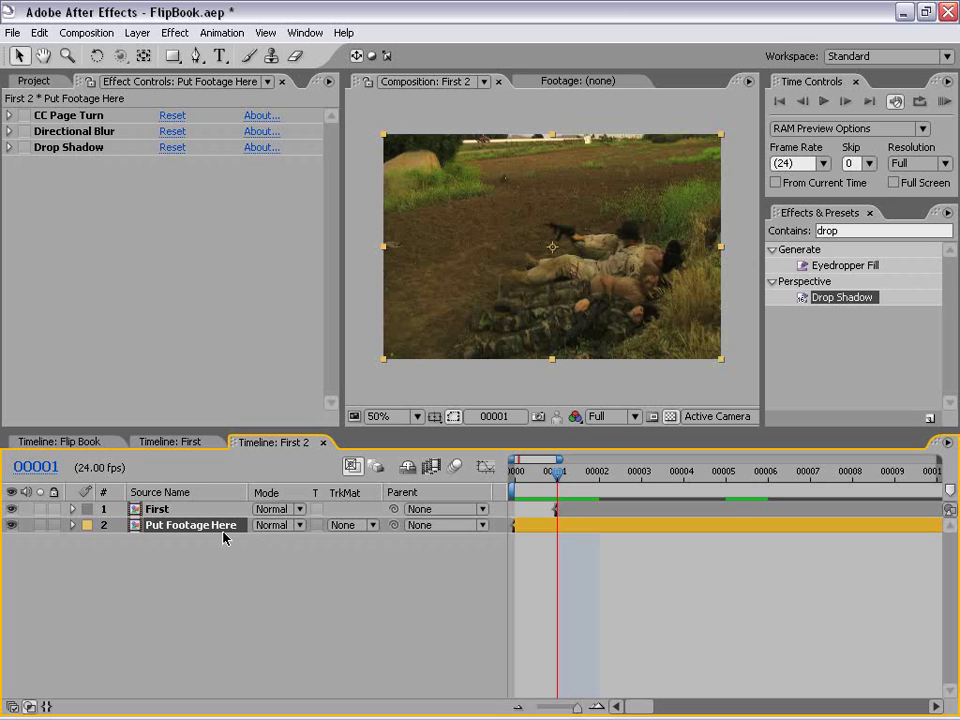
pyautogui.click(781, 241)
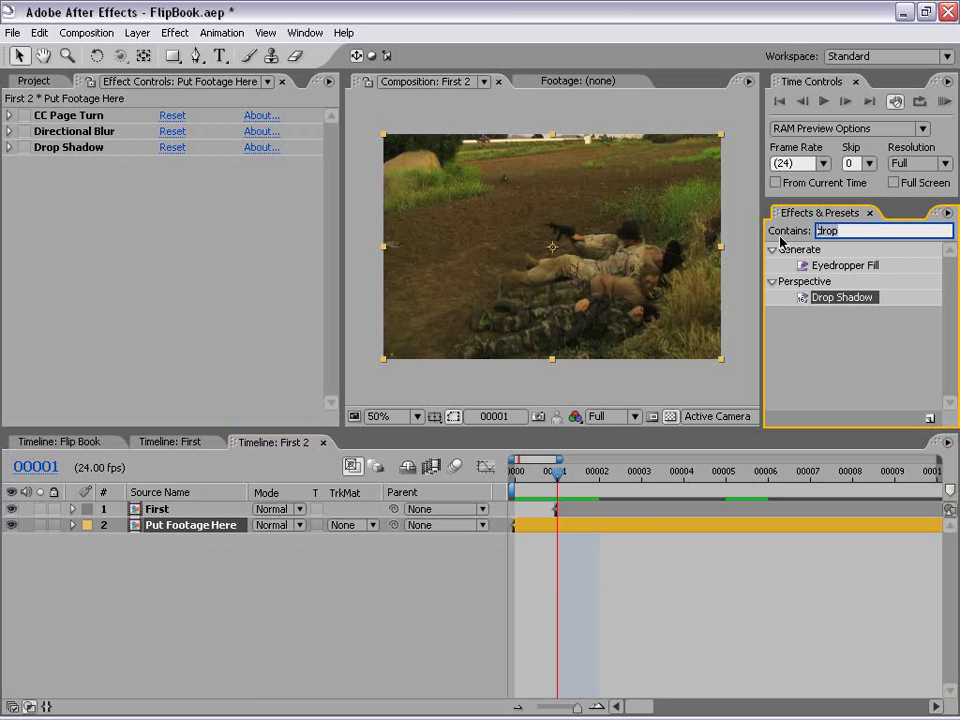
pyautogui.click(818, 231)
pyautogui.write('poste')
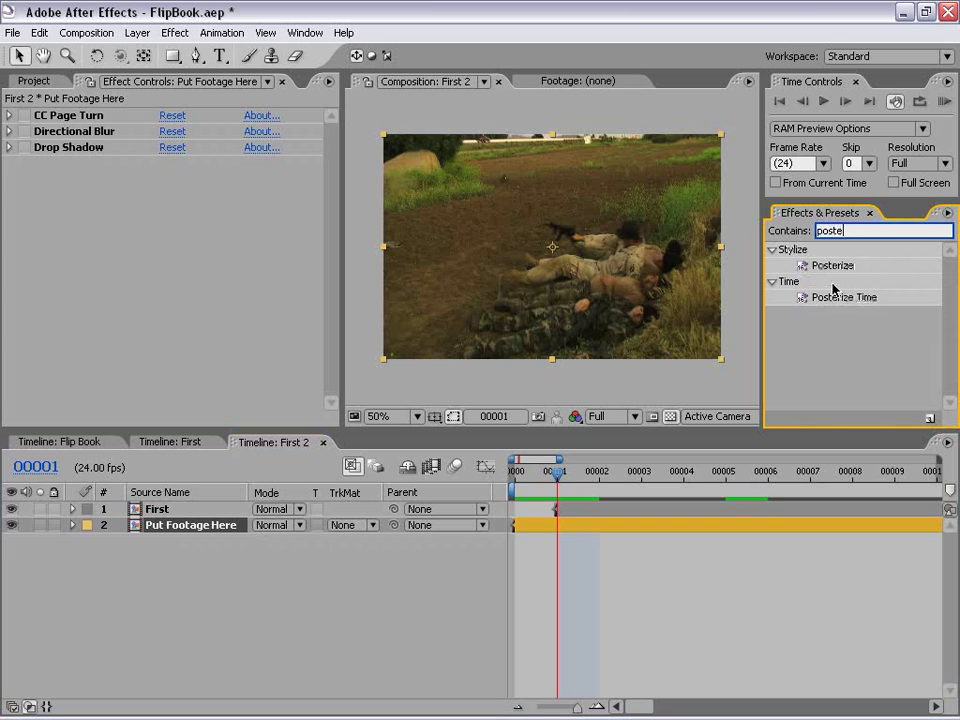
pyautogui.moveTo(862, 300); pyautogui.dragTo(566, 527)
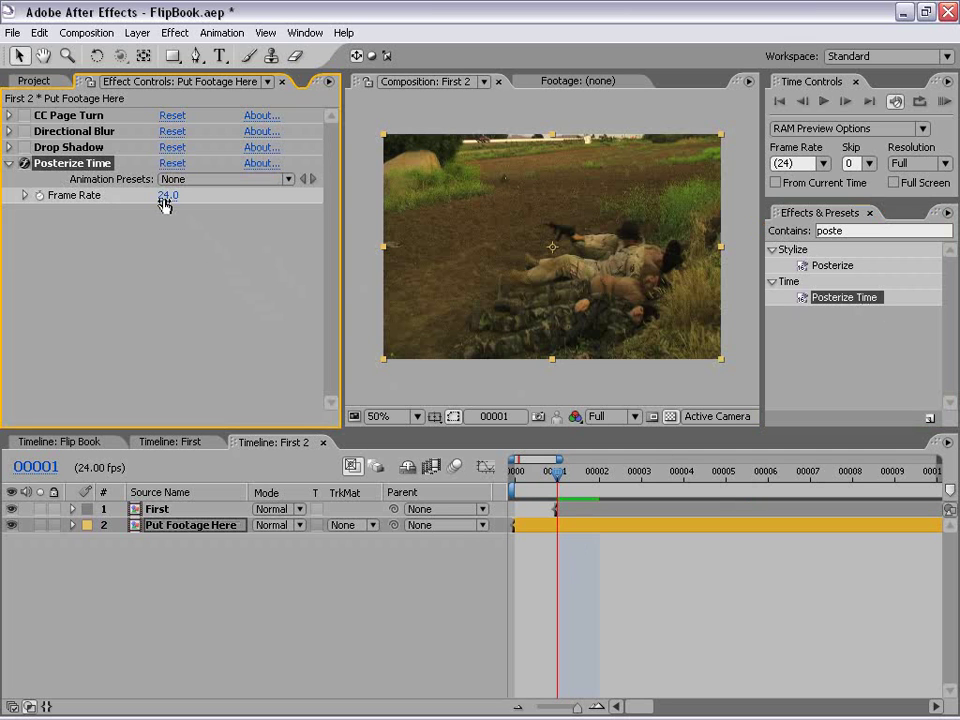
pyautogui.click(676, 622)
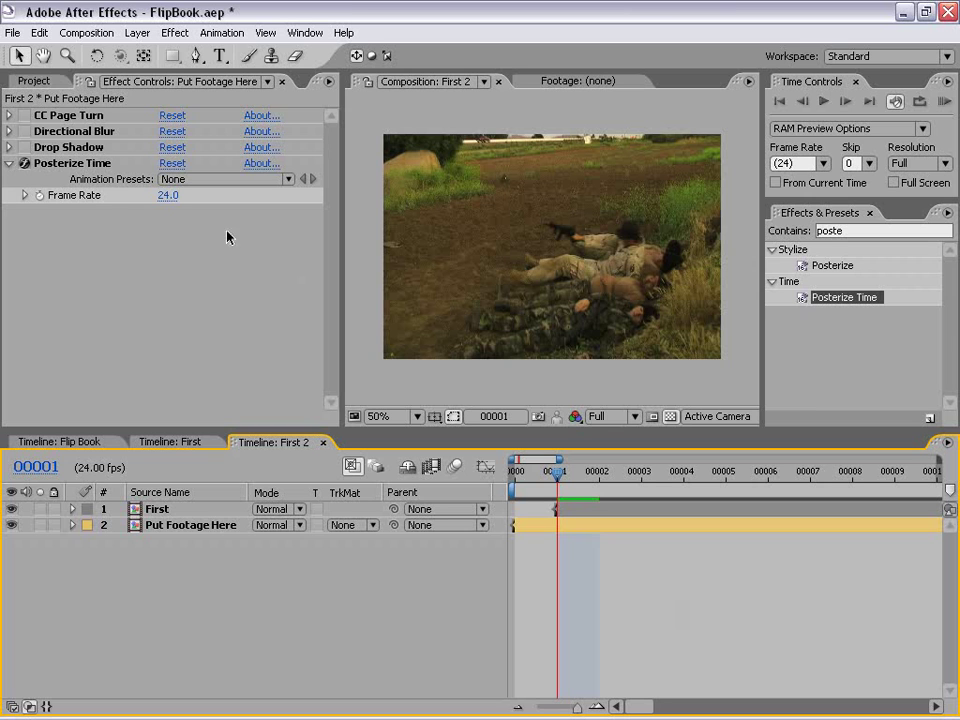
pyautogui.click(201, 191)
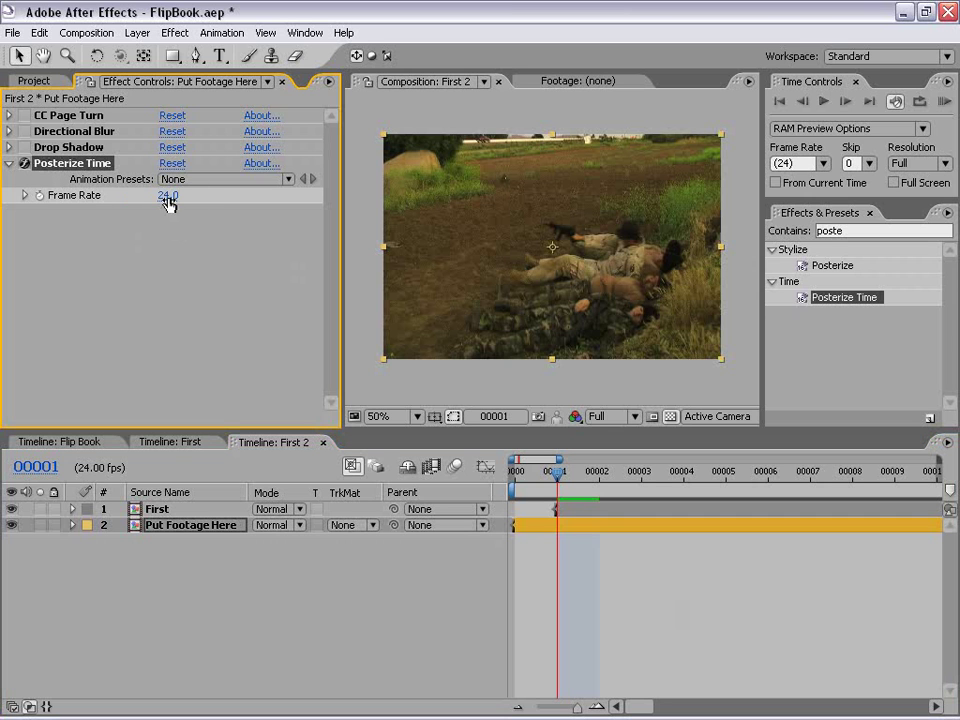
pyautogui.click(592, 598)
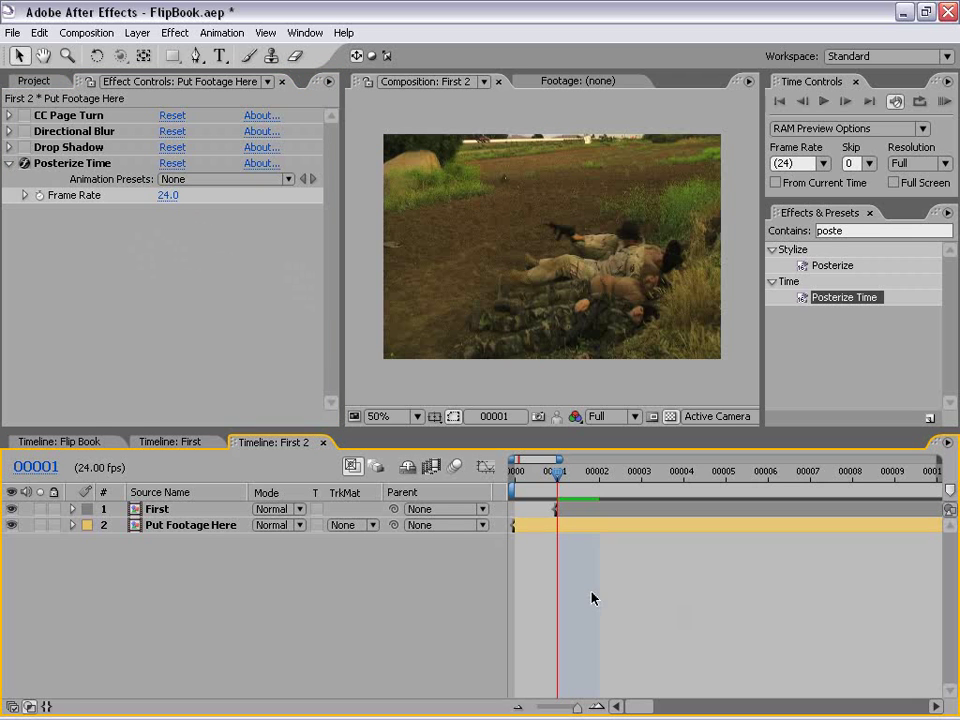
# Step: Rename the First 2 composition in the project as Second
pyautogui.click(33, 81)
pyautogui.click(120, 367)
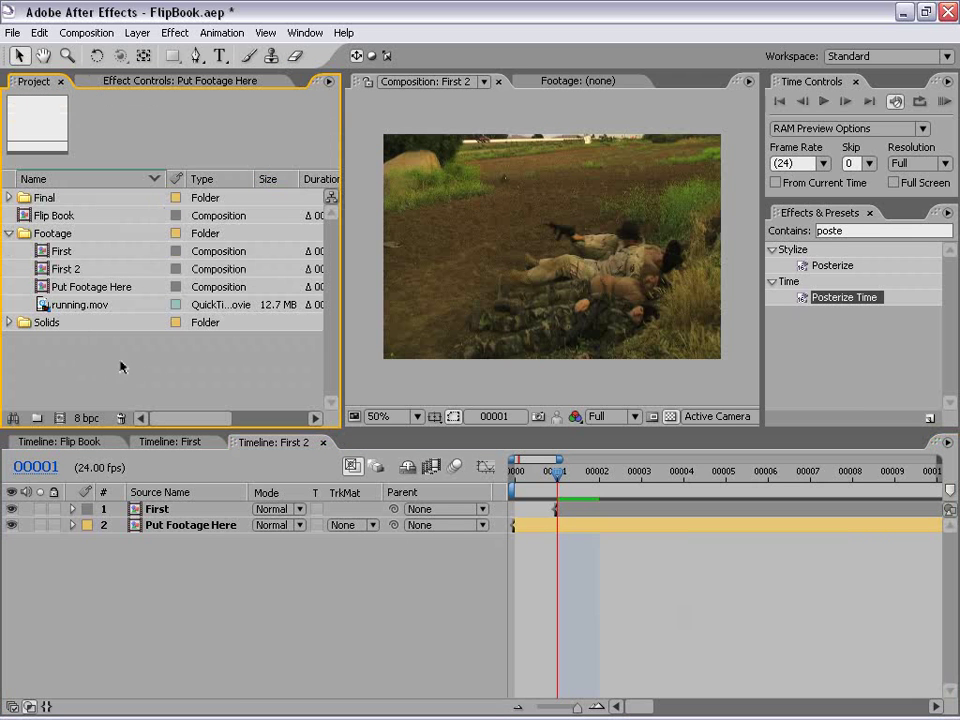
pyautogui.click(57, 269)
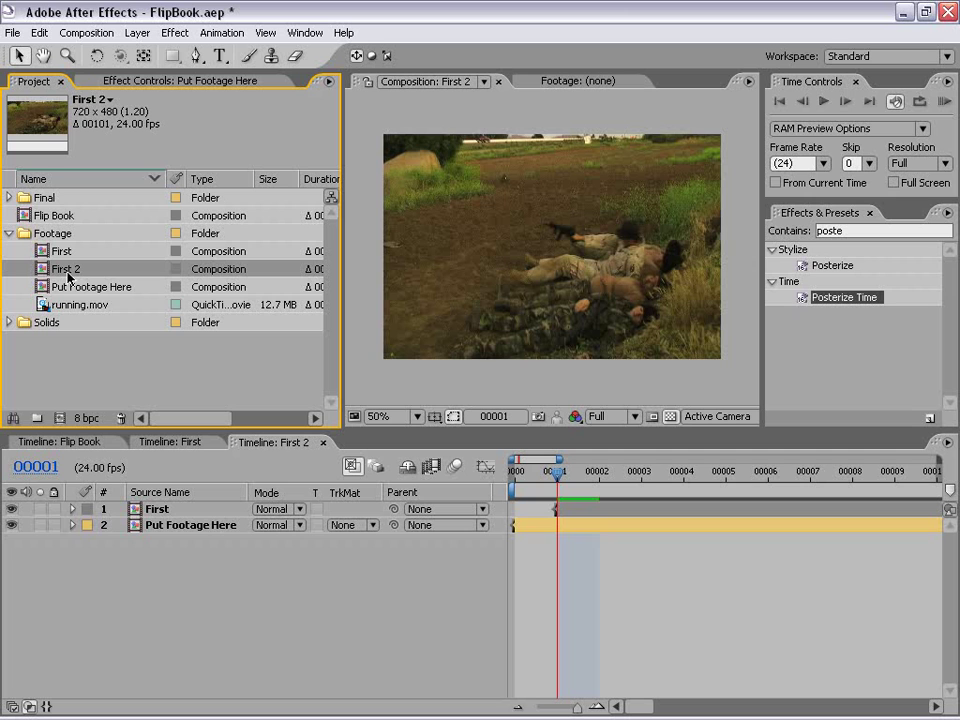
pyautogui.press('Return')
pyautogui.write('Second')
pyautogui.press('Return')
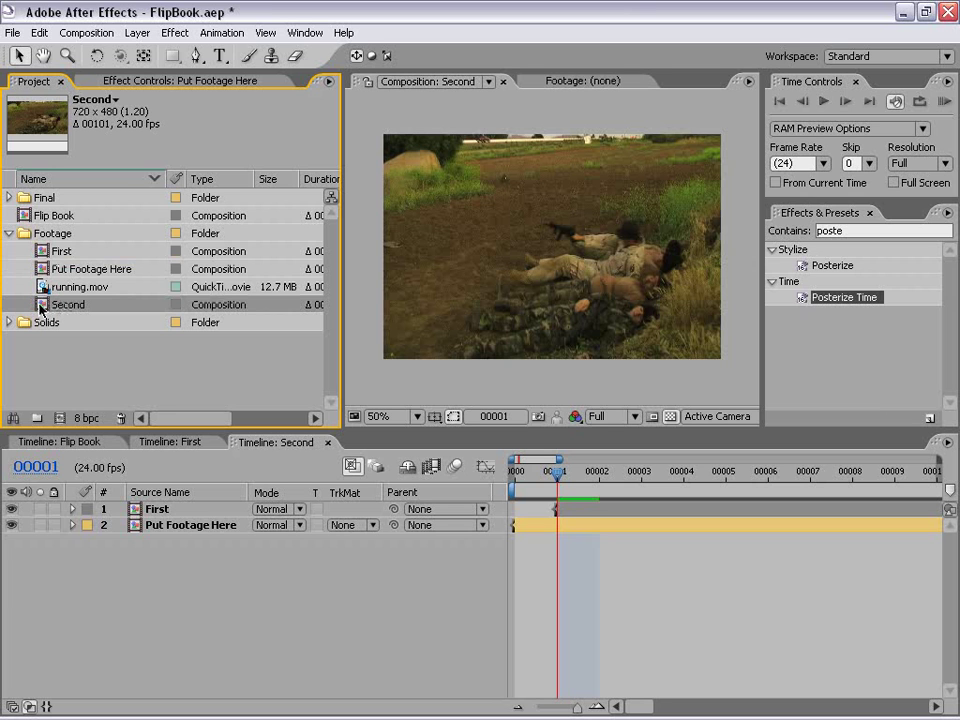
# Step: Create a new composition from the Second composition and enable time remapping on its Second layer
pyautogui.click(662, 619)
pyautogui.moveTo(44, 310); pyautogui.dragTo(61, 420)
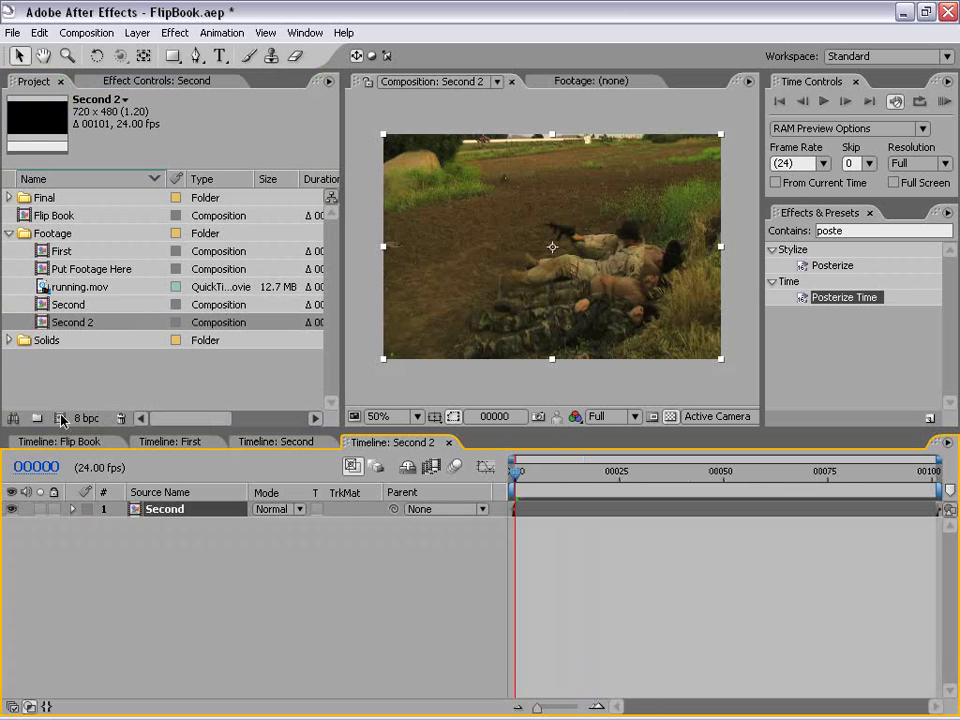
pyautogui.click(549, 512)
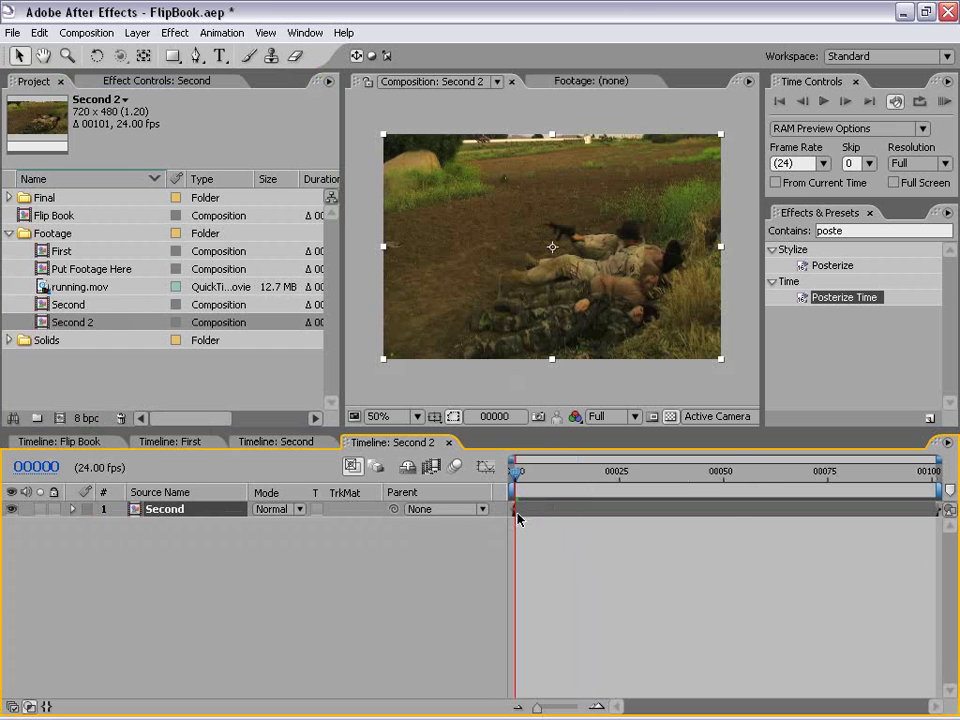
pyautogui.rightClick(524, 511)
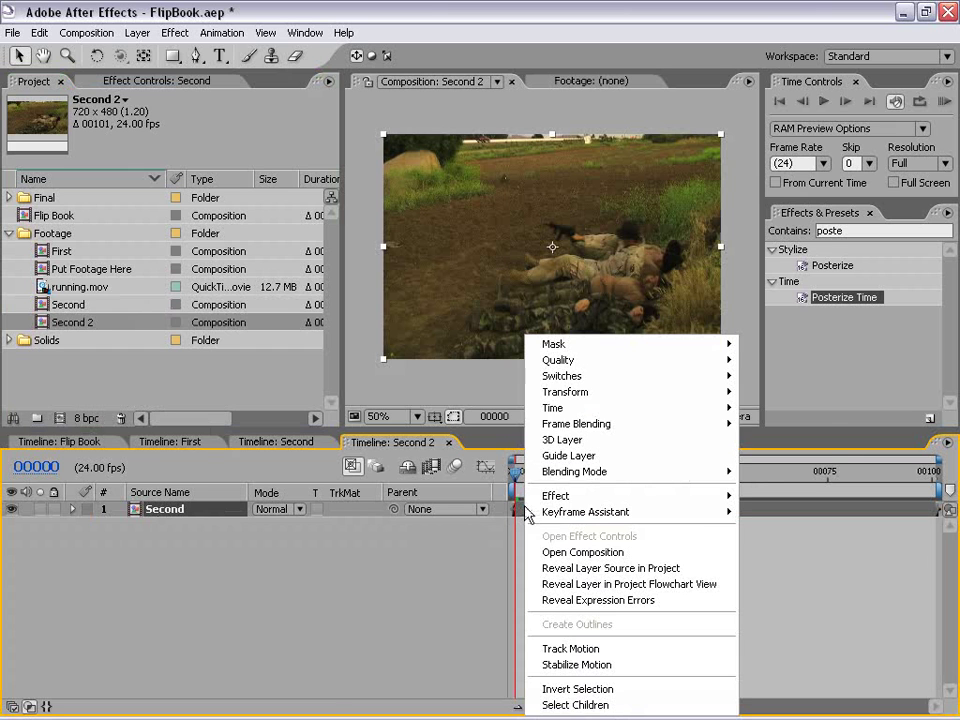
pyautogui.moveTo(553, 420)
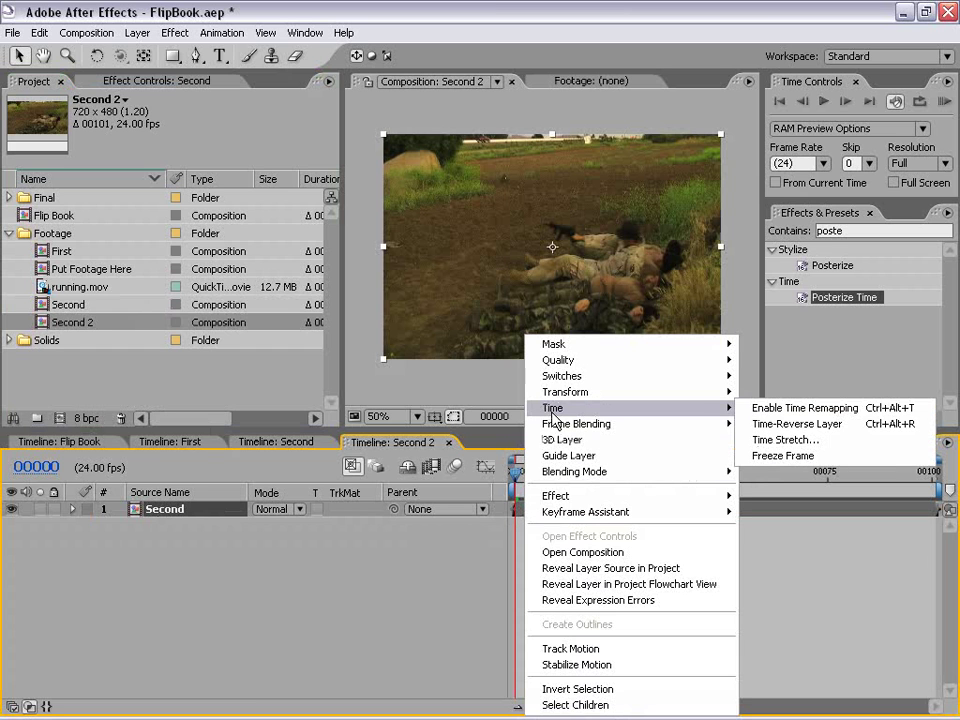
pyautogui.click(806, 408)
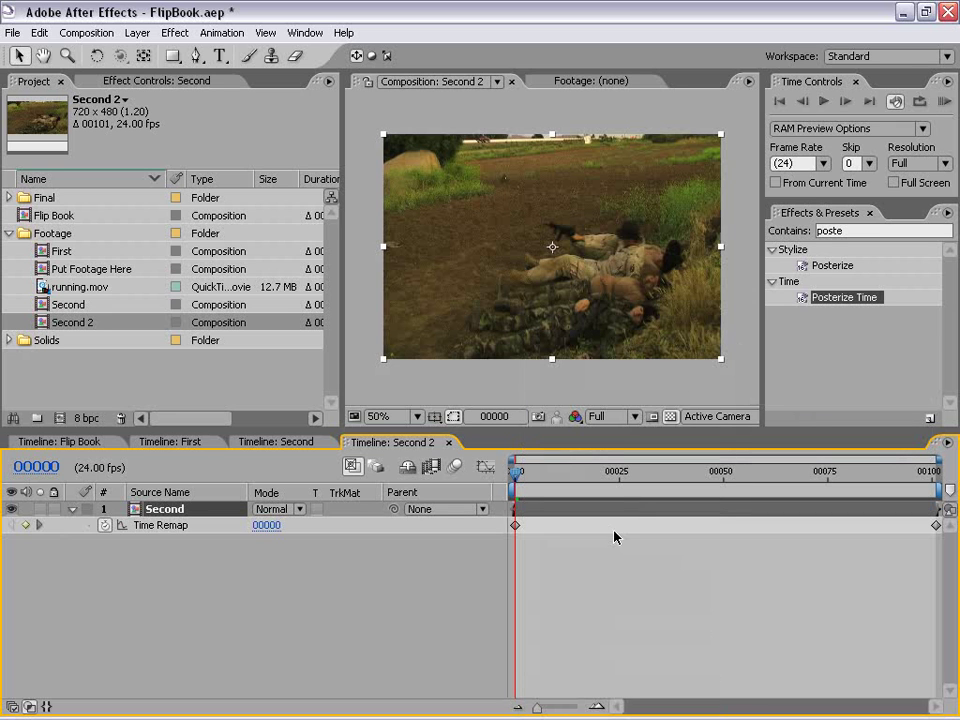
# Step: Add a Time Remap keyframe to the Second layer at frame 16 and step the current time back to frame 14
pyautogui.moveTo(516, 471); pyautogui.dragTo(583, 476)
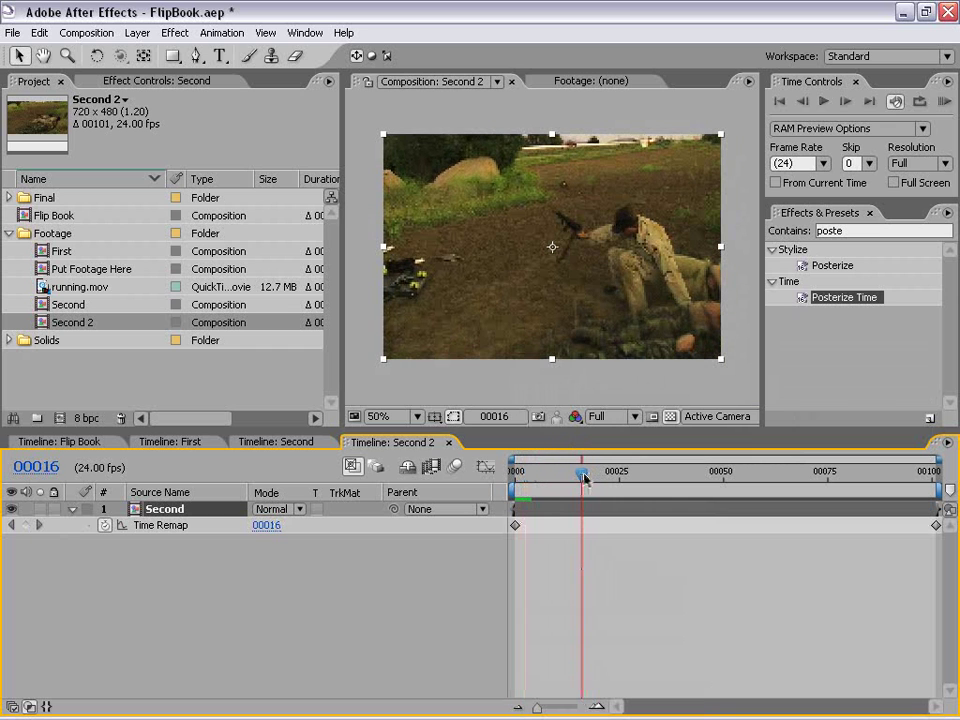
pyautogui.click(26, 525)
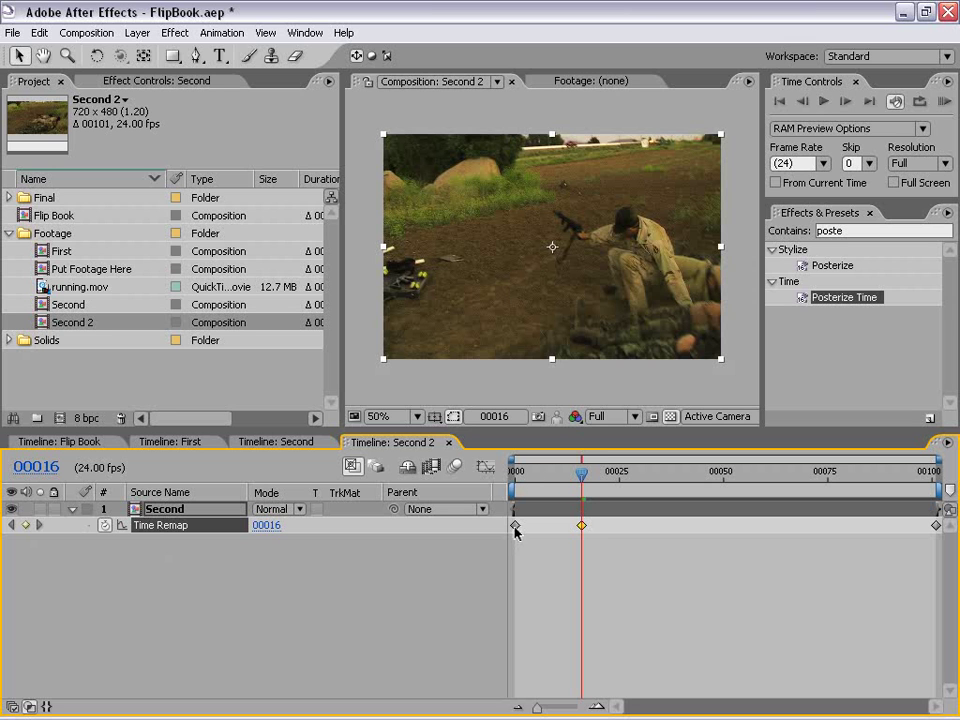
pyautogui.click(588, 548)
pyautogui.press('pageup')
pyautogui.press('pageup')
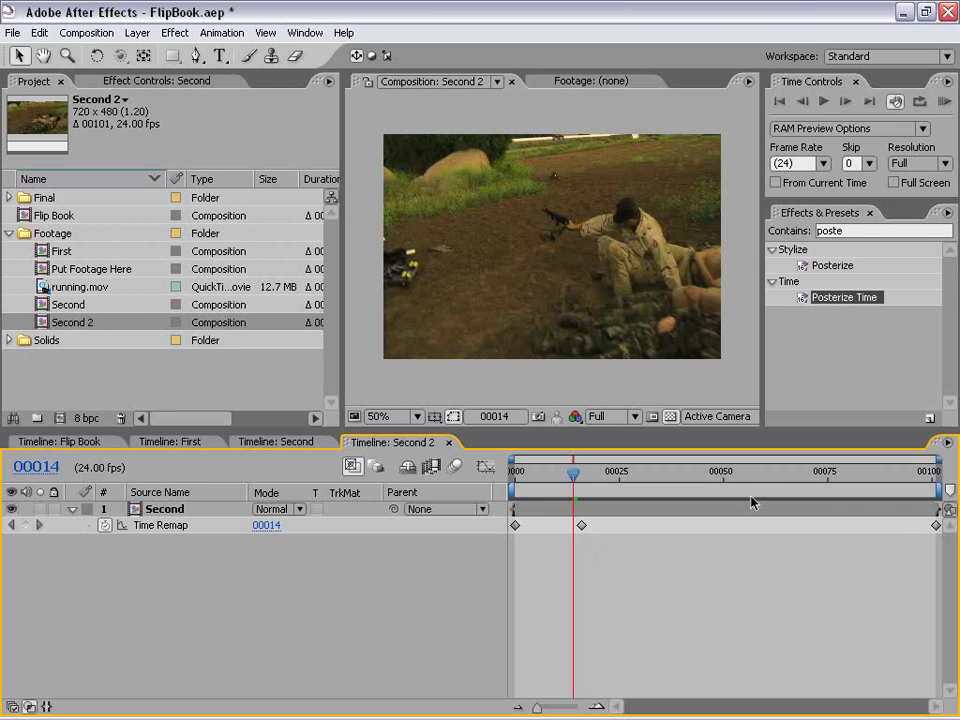
# Step: Set the Second 2 composition's duration to 202 frames and show its whole length in the timeline
pyautogui.click(92, 32)
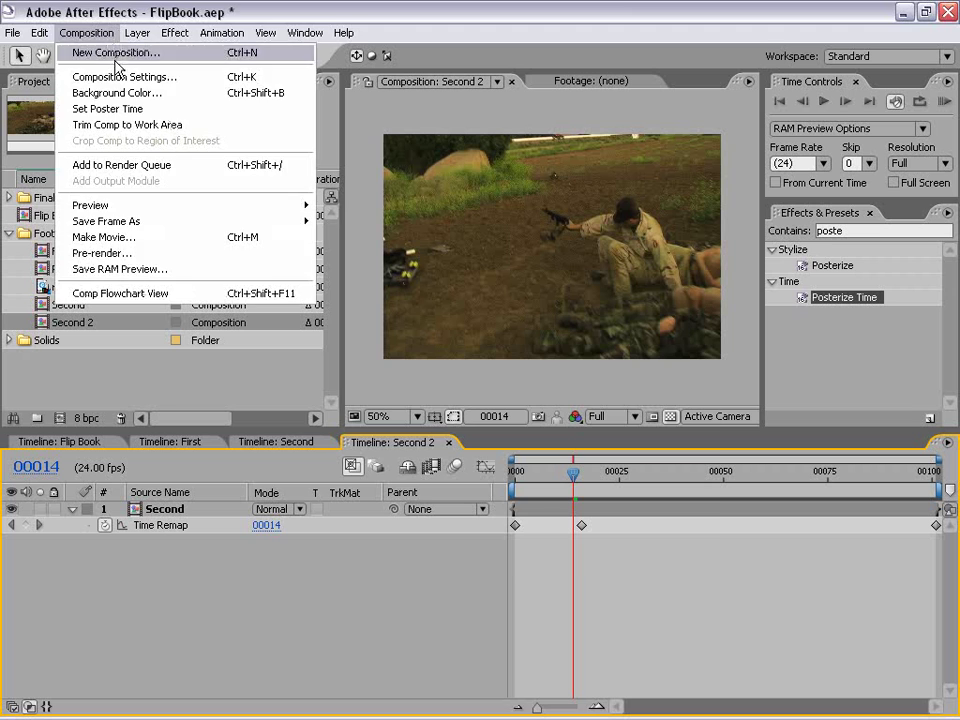
pyautogui.click(110, 74)
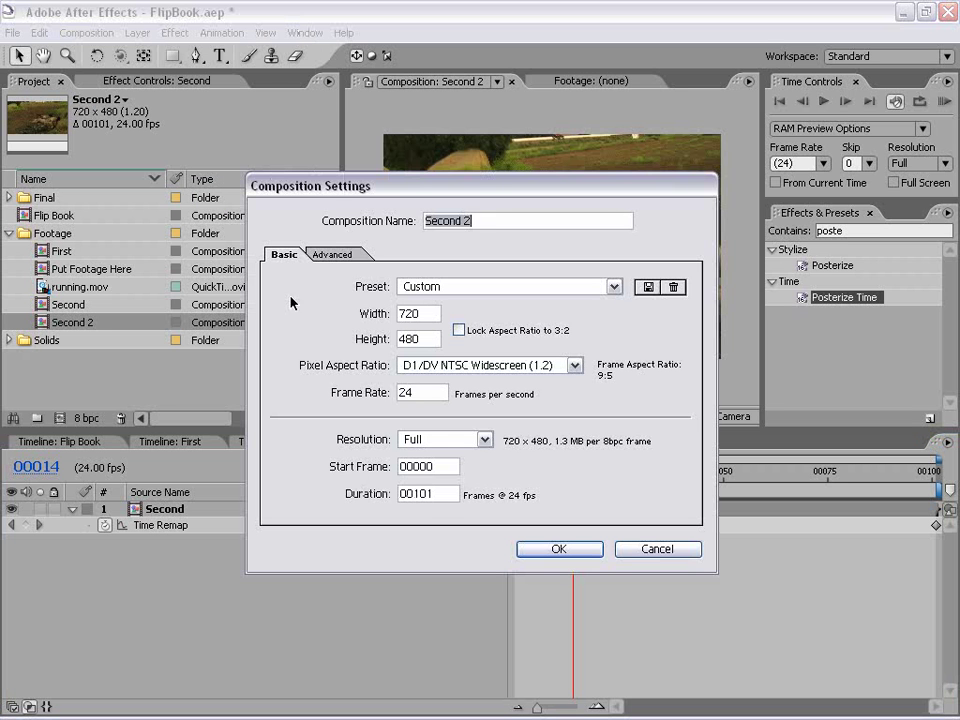
pyautogui.doubleClick(448, 493)
pyautogui.write('00202')
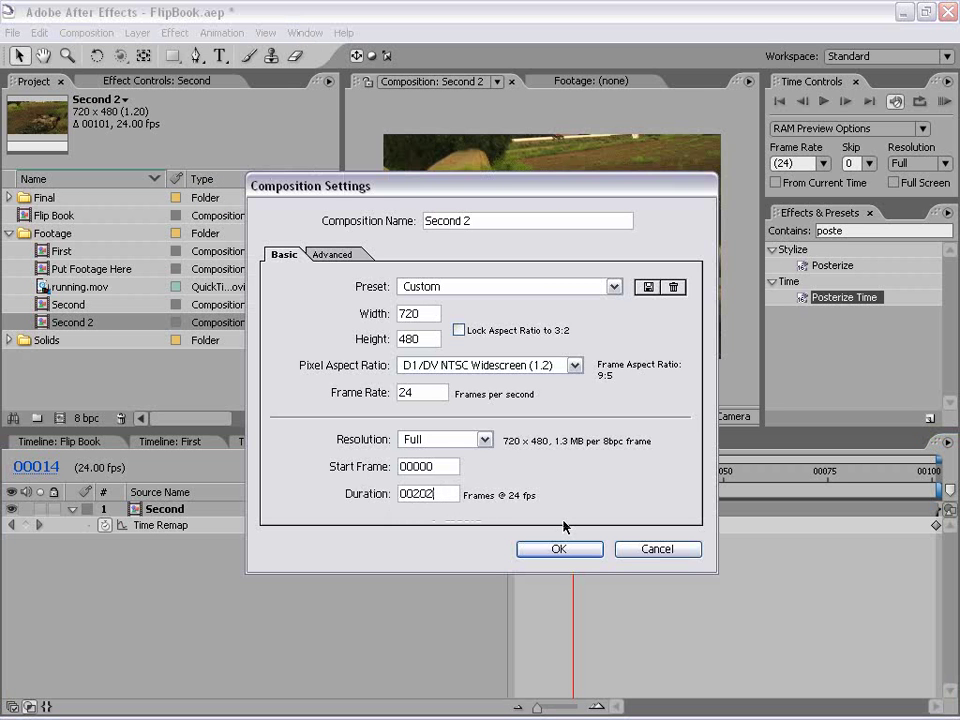
pyautogui.click(558, 549)
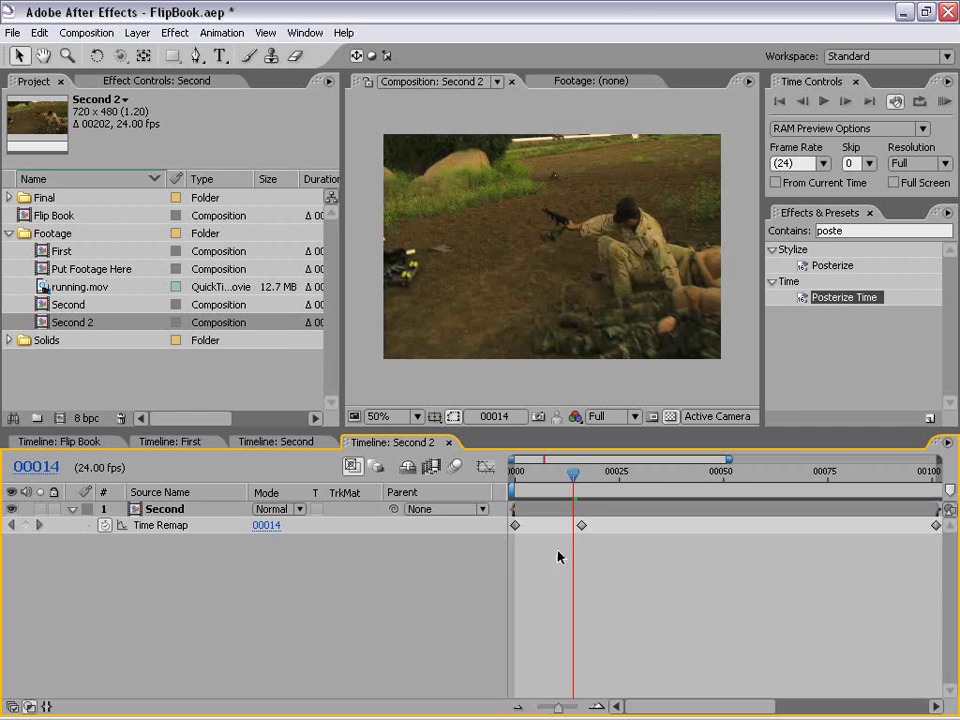
pyautogui.press('-')
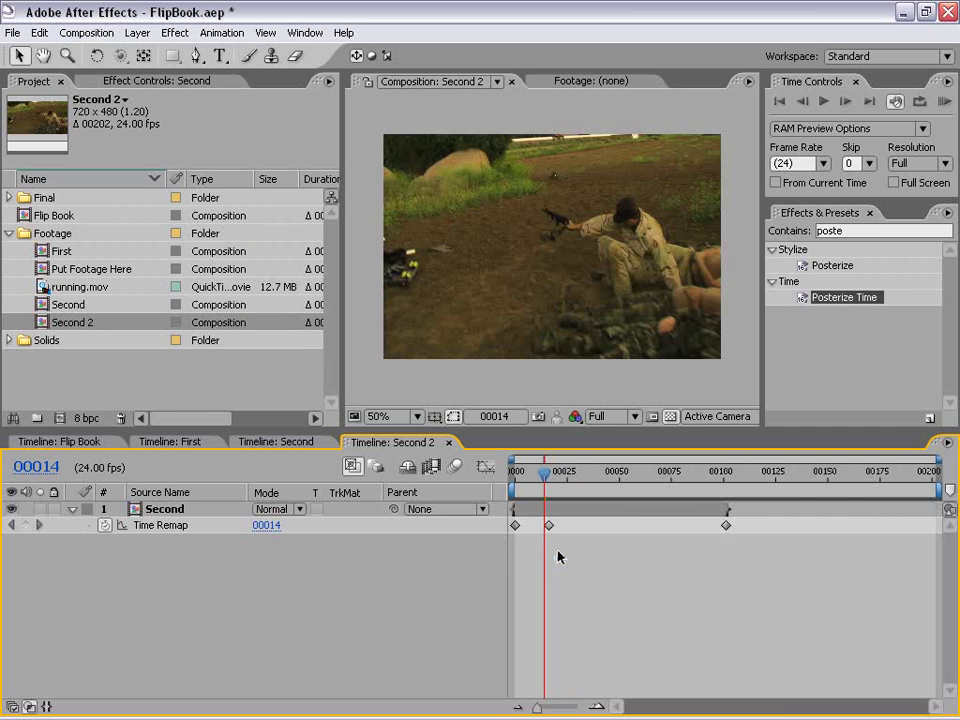
# Step: Extend the Second layer's out point to the end of the Second 2 composition and scrub its first frames
pyautogui.moveTo(727, 511); pyautogui.dragTo(797, 512)
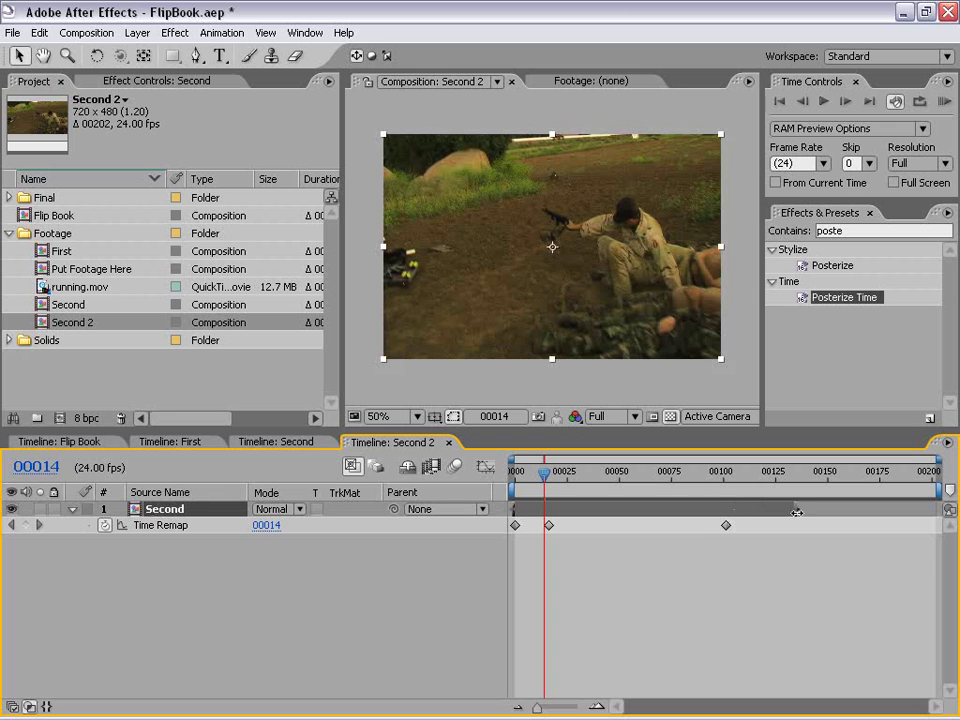
pyautogui.click(686, 593)
pyautogui.moveTo(516, 472); pyautogui.dragTo(527, 477)
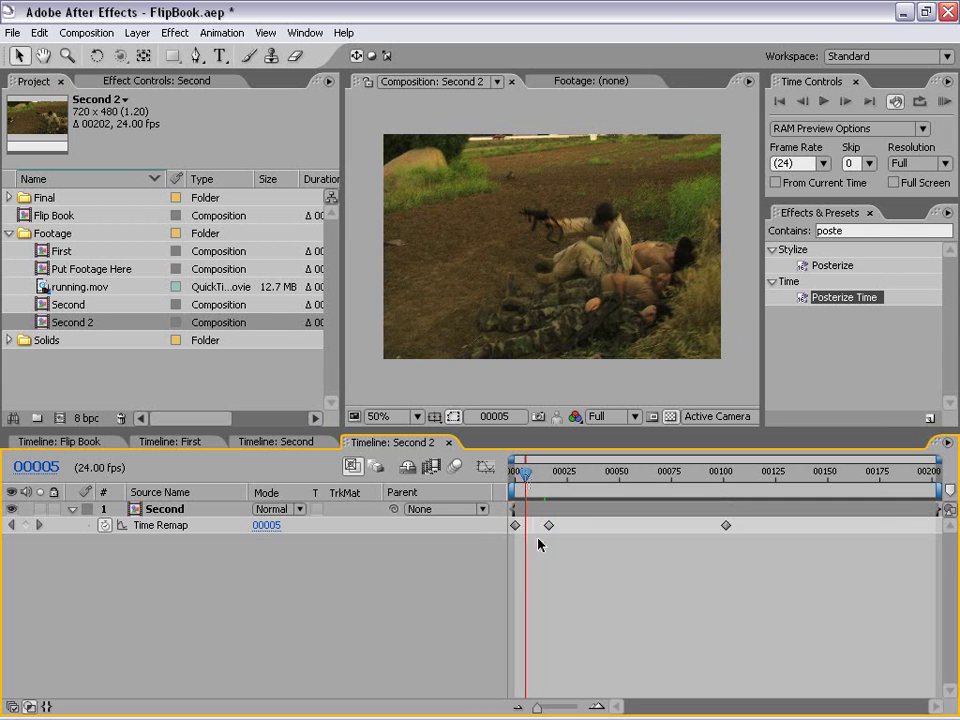
# Step: Try moving only the middle Time Remap keyframe to about frame 63, check the page turn, and undo the move
pyautogui.moveTo(549, 525); pyautogui.dragTo(645, 530)
pyautogui.moveTo(525, 484); pyautogui.dragTo(557, 478)
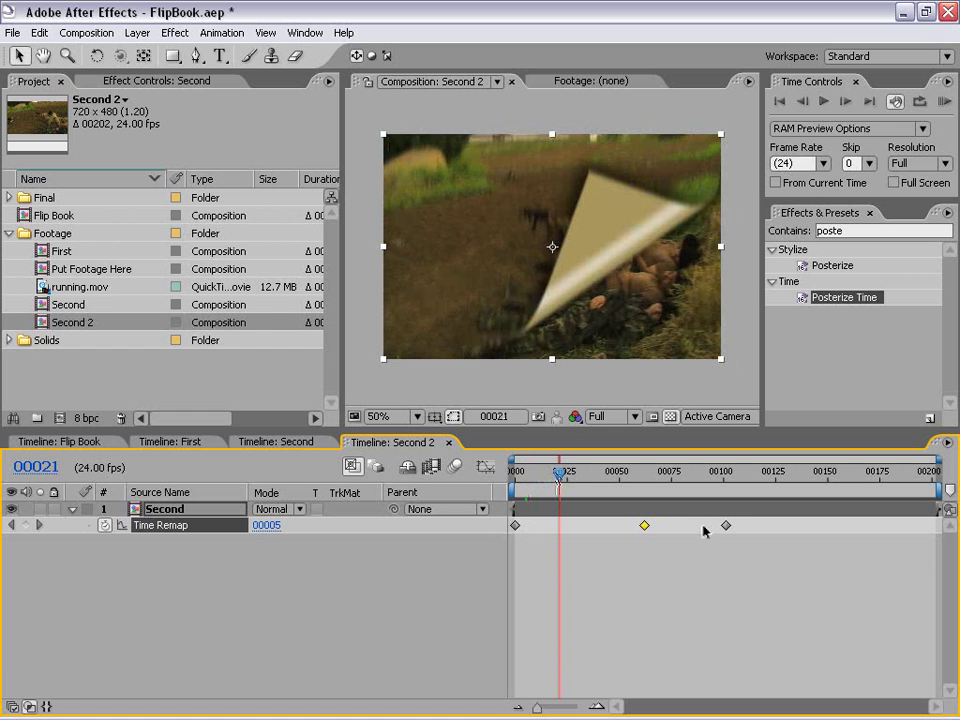
pyautogui.click(40, 33)
pyautogui.click(50, 53)
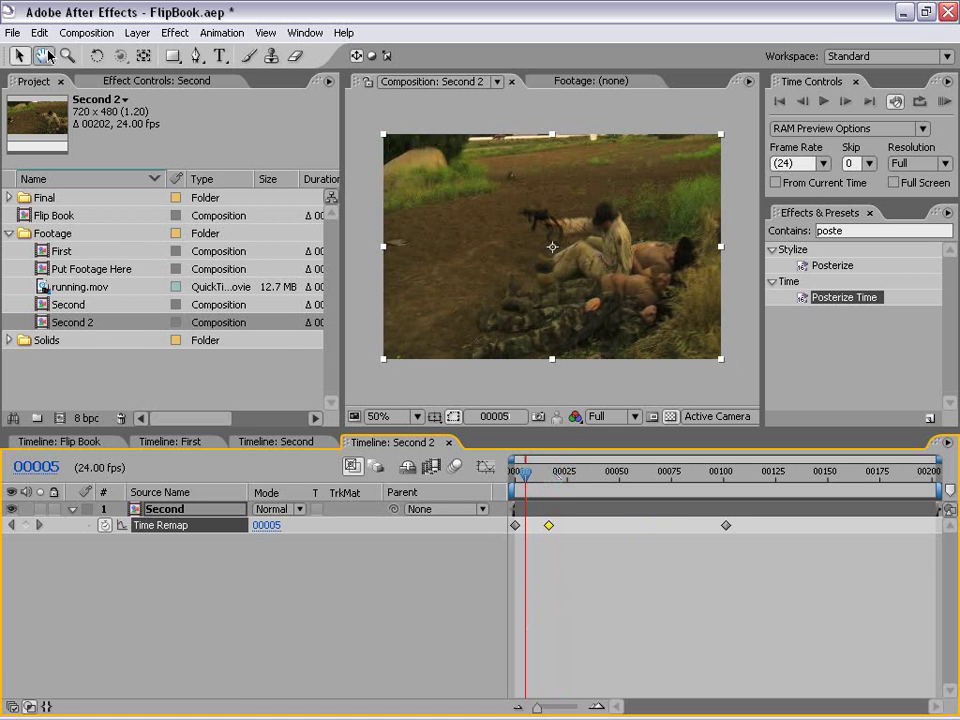
# Step: Shift the middle and last Time Remap keyframes together so the middle one sits at frame 63, and scrub the slowed start
pyautogui.moveTo(755, 554); pyautogui.dragTo(645, 527)
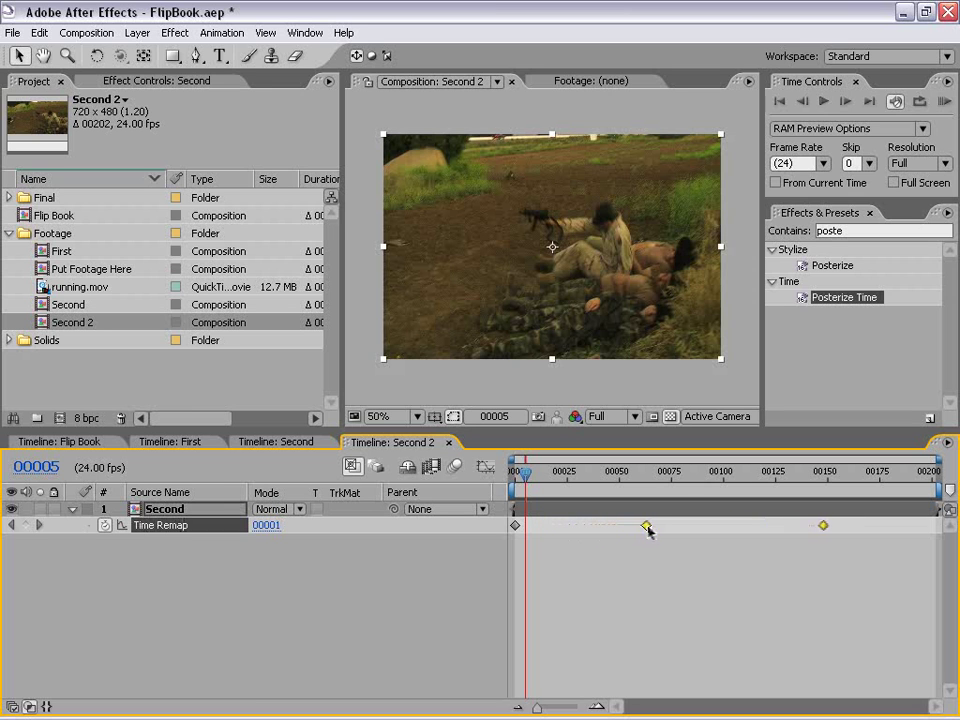
pyautogui.click(647, 553)
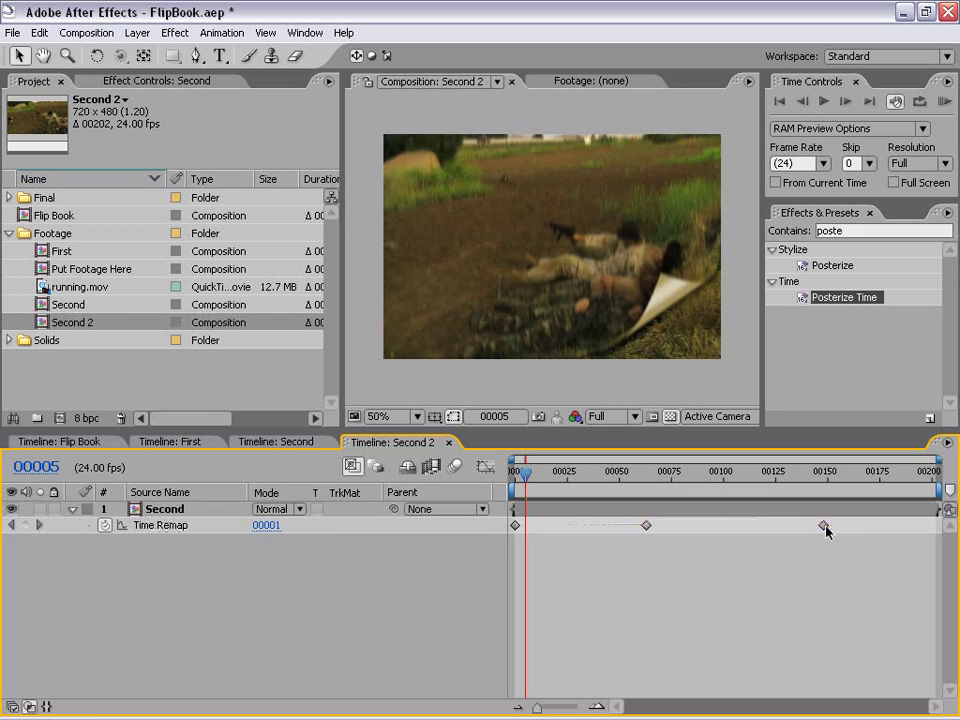
pyautogui.moveTo(524, 472); pyautogui.dragTo(548, 479)
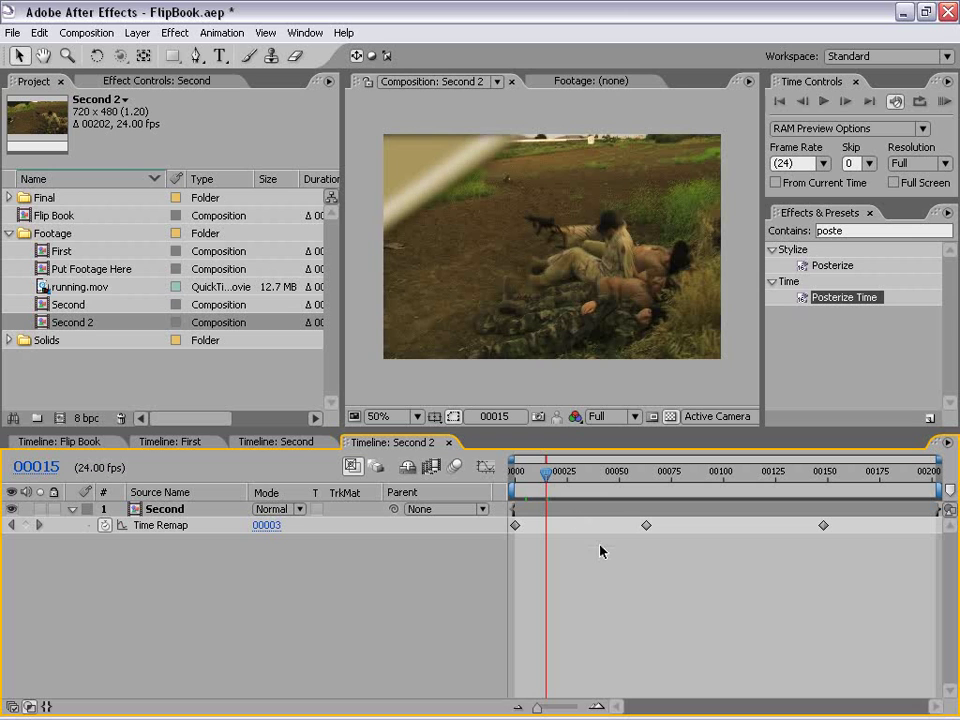
# Step: Apply Easy Ease In to the middle Time Remap keyframe of the Second layer
pyautogui.click(647, 526)
pyautogui.rightClick(648, 527)
pyautogui.moveTo(744, 697)
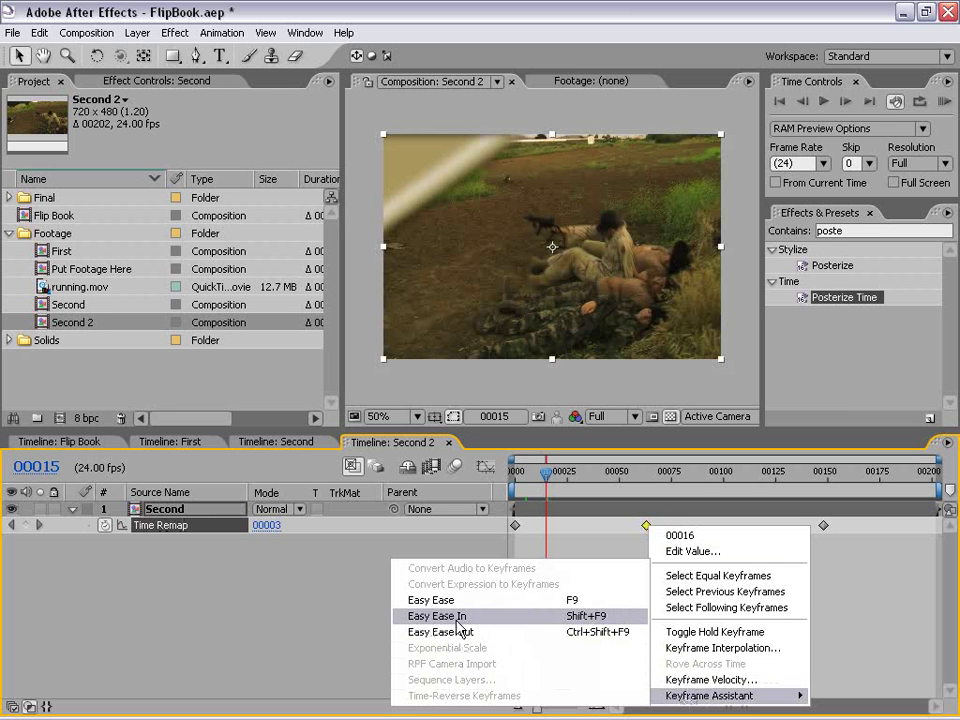
pyautogui.click(465, 616)
pyautogui.click(623, 535)
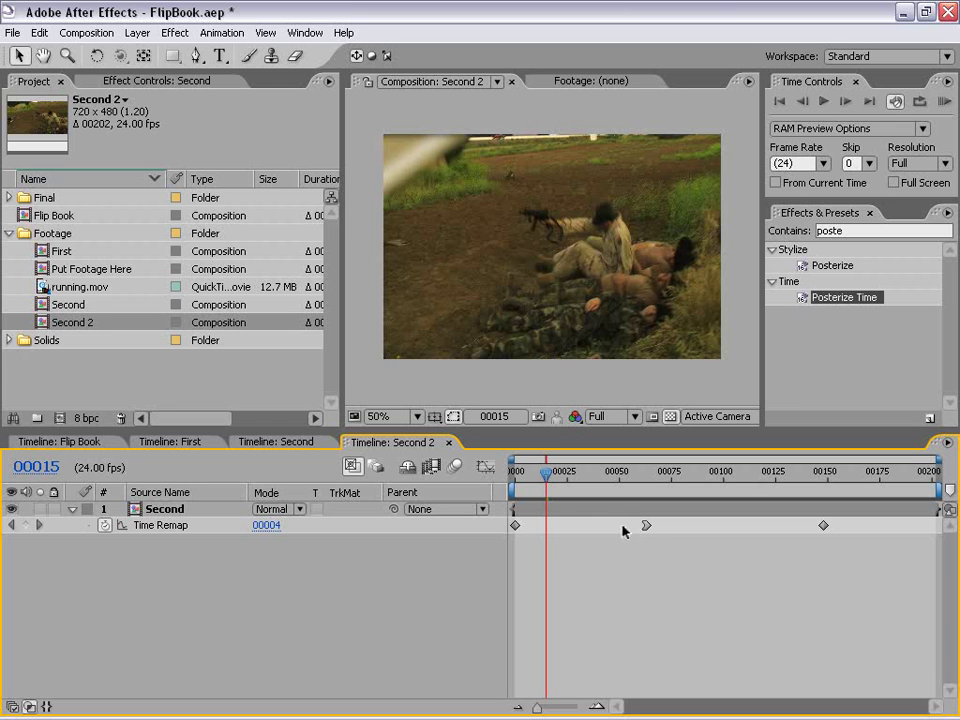
pyautogui.keyDown('ctrl'); pyautogui.keyDown('alt'); pyautogui.click(646, 525); pyautogui.keyUp('alt'); pyautogui.keyUp('ctrl')
# Step: Show the Time Remap curve in an enlarged Graph Editor and pull the frame 63 keyframe's incoming handle down for a gradual speed-up
pyautogui.click(175, 528)
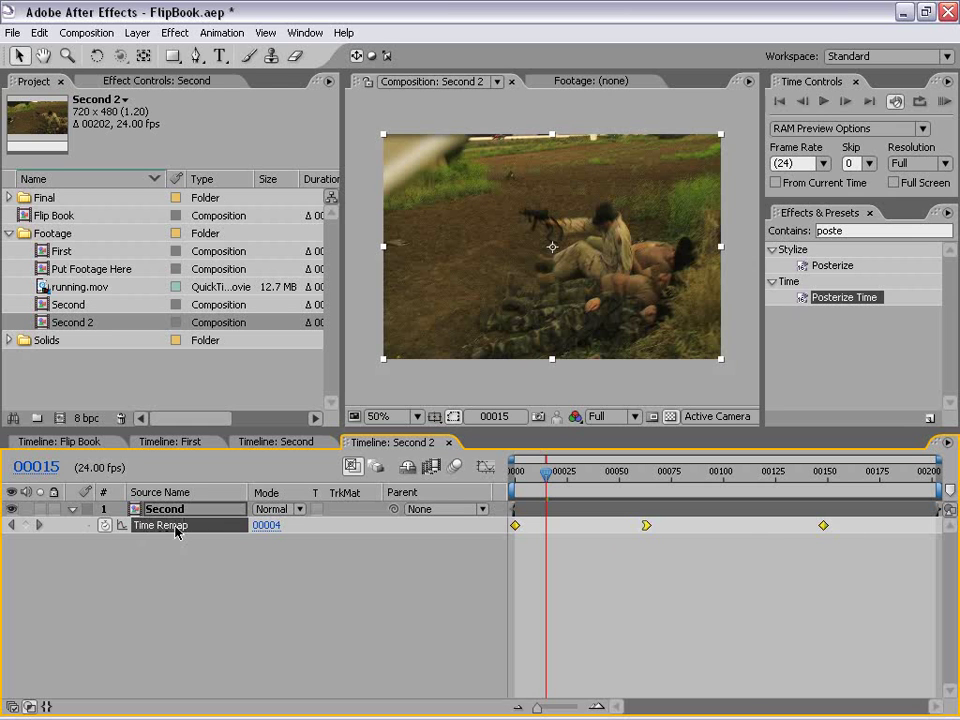
pyautogui.click(486, 467)
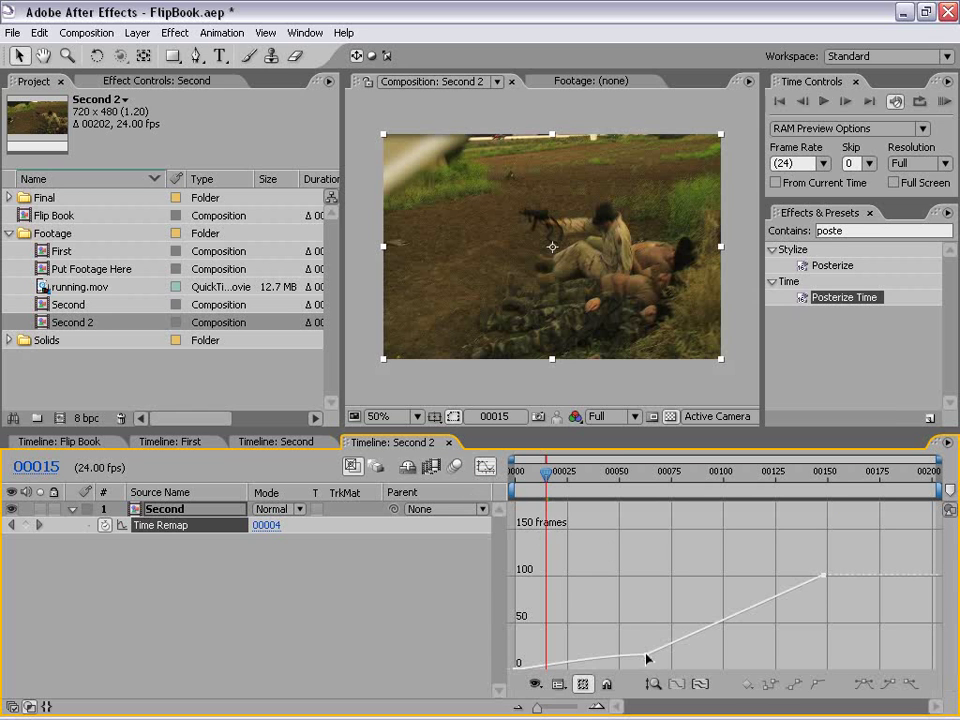
pyautogui.moveTo(621, 434); pyautogui.dragTo(612, 374)
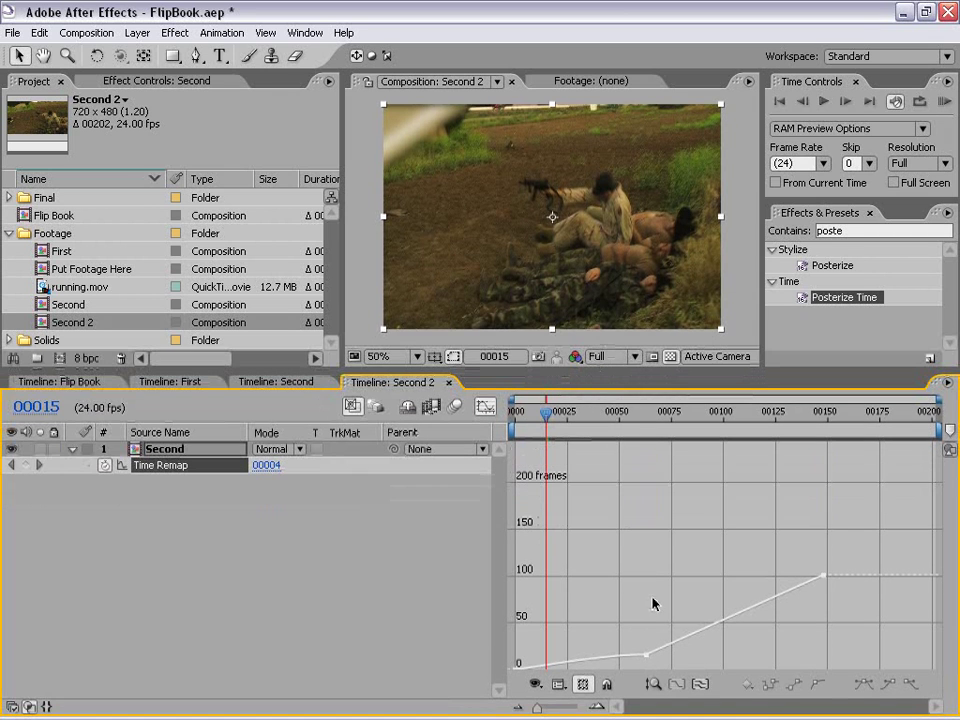
pyautogui.click(646, 655)
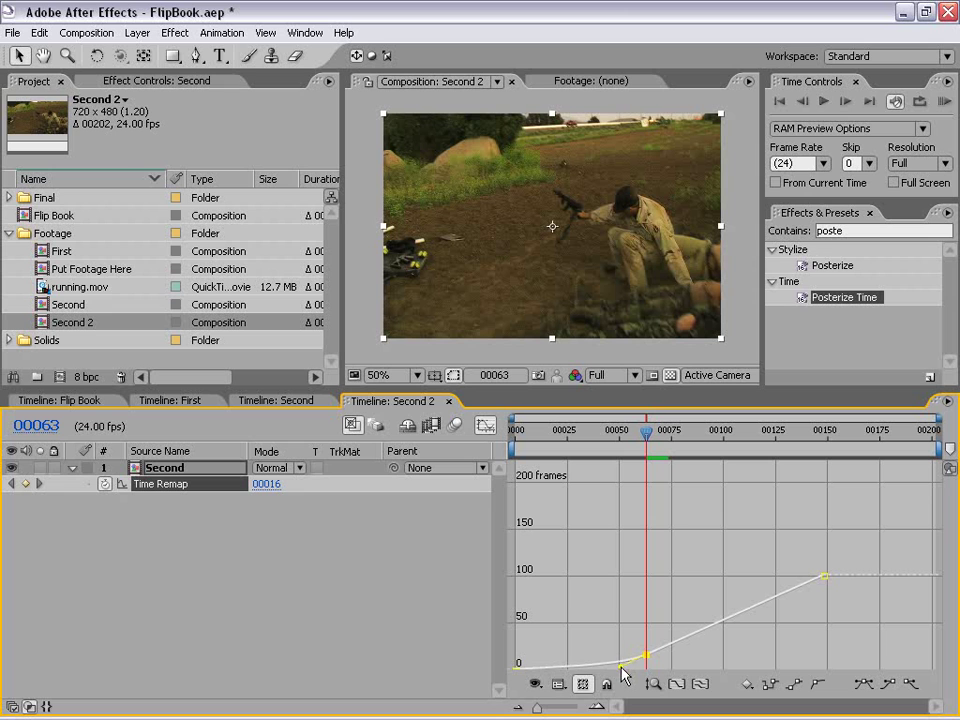
pyautogui.moveTo(618, 672); pyautogui.dragTo(613, 667)
pyautogui.click(699, 606)
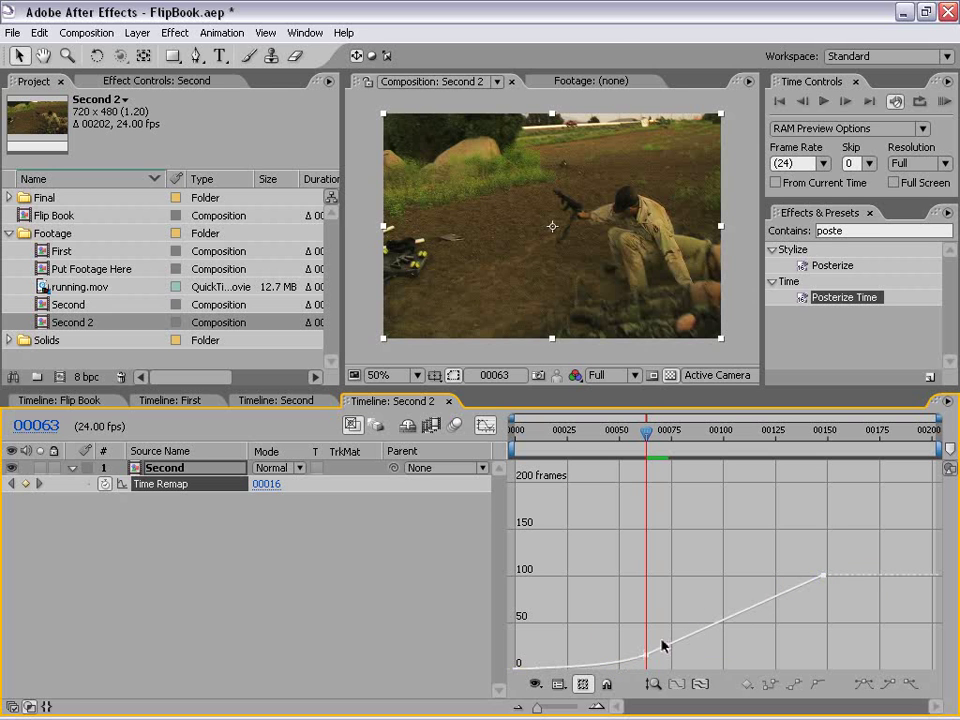
# Step: Look at the Flip Book timeline, return to Second 2 and play a RAM preview of the page speed
pyautogui.click(78, 402)
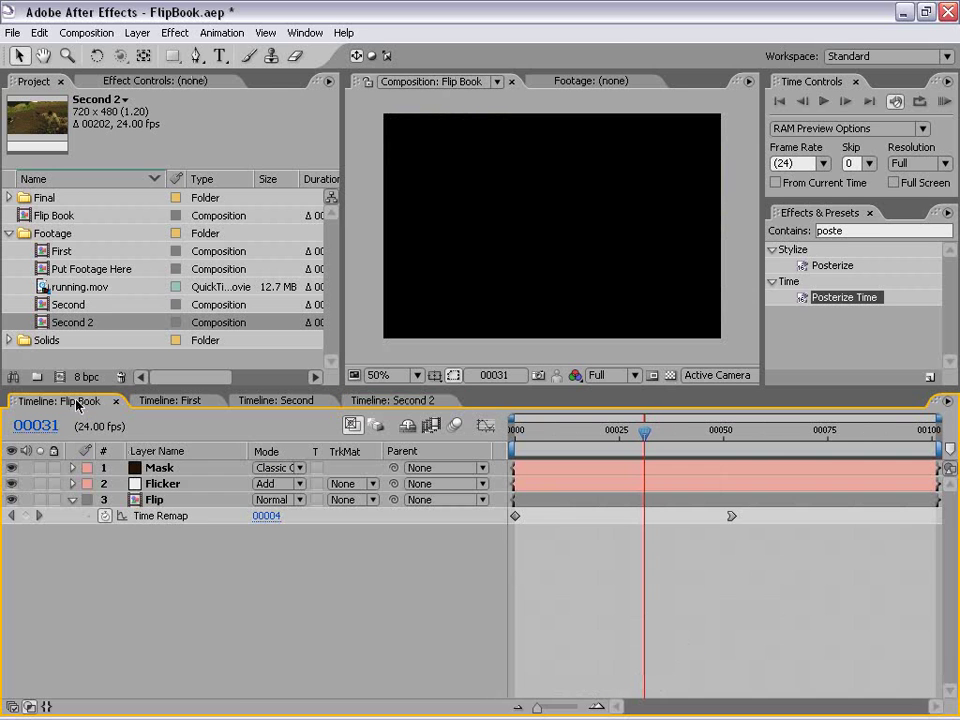
pyautogui.click(404, 402)
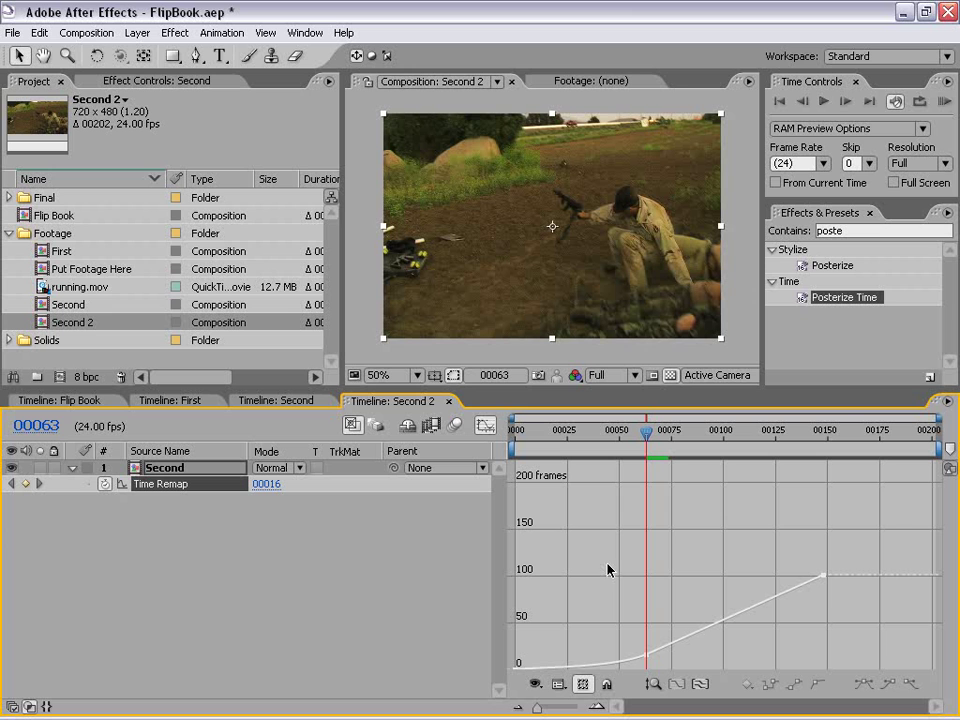
pyautogui.click(942, 102)
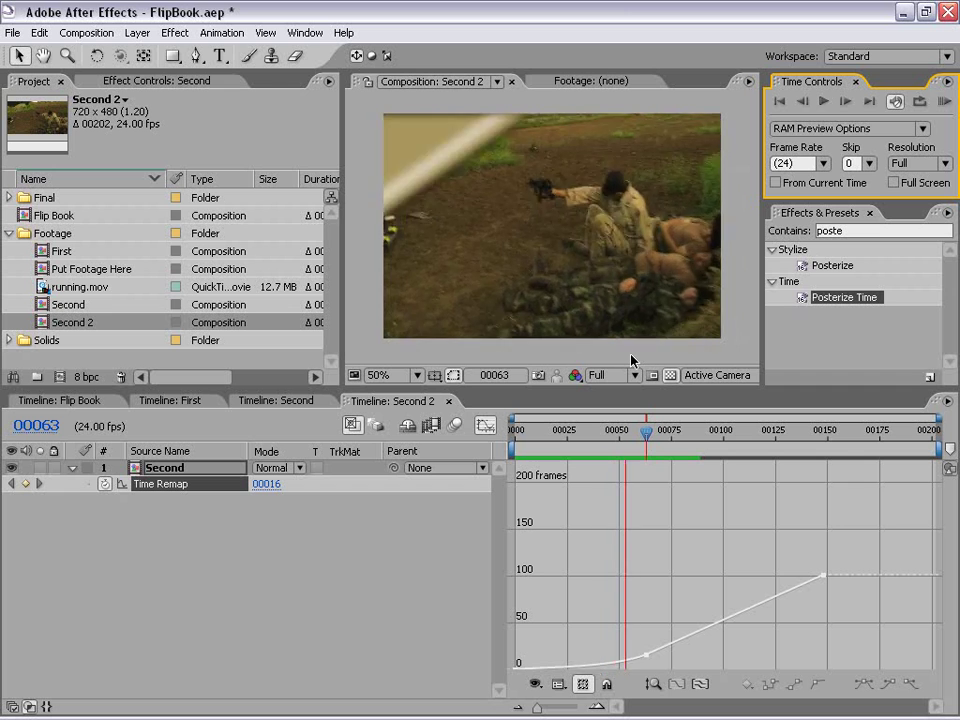
# Step: Refine the incoming handle of the frame 63 Time Remap keyframe and leave the Graph Editor
pyautogui.click(653, 624)
pyautogui.click(650, 659)
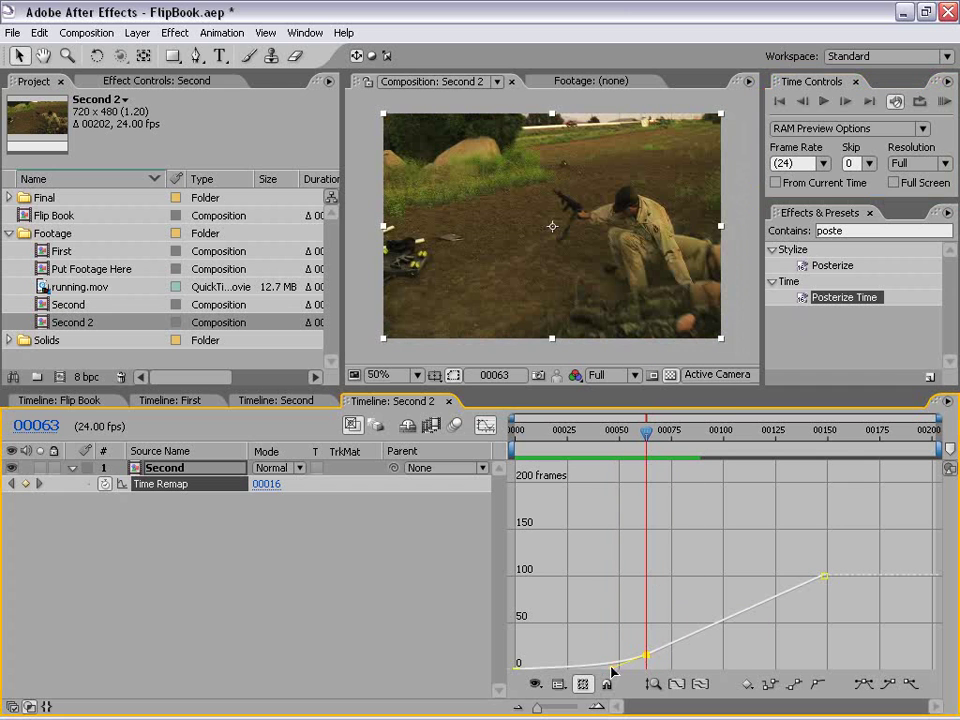
pyautogui.moveTo(616, 673); pyautogui.dragTo(619, 656)
pyautogui.click(603, 595)
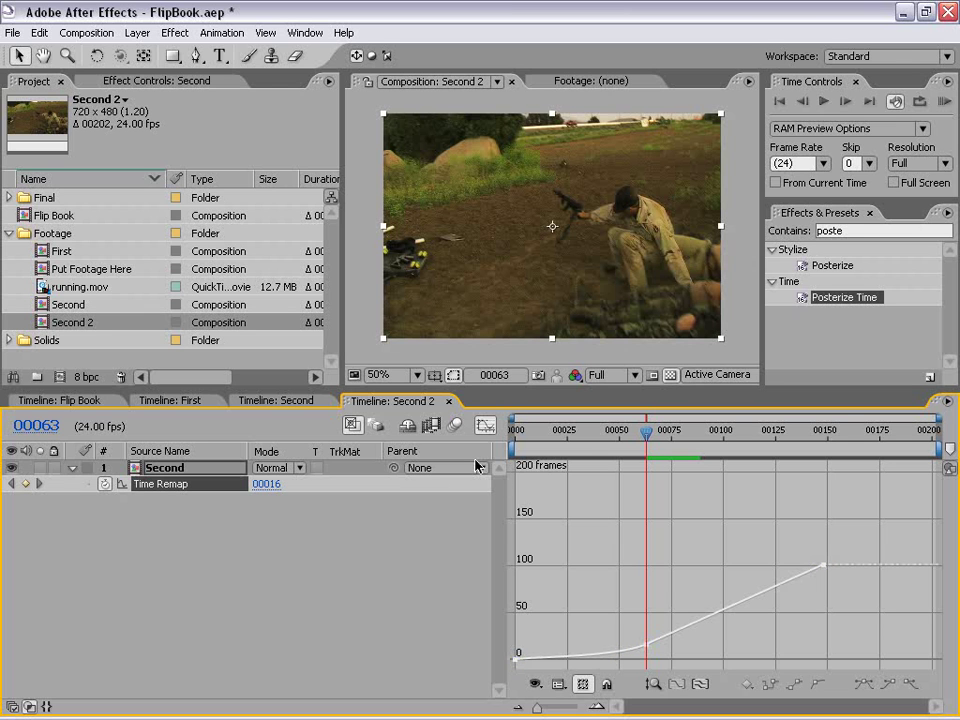
pyautogui.click(485, 426)
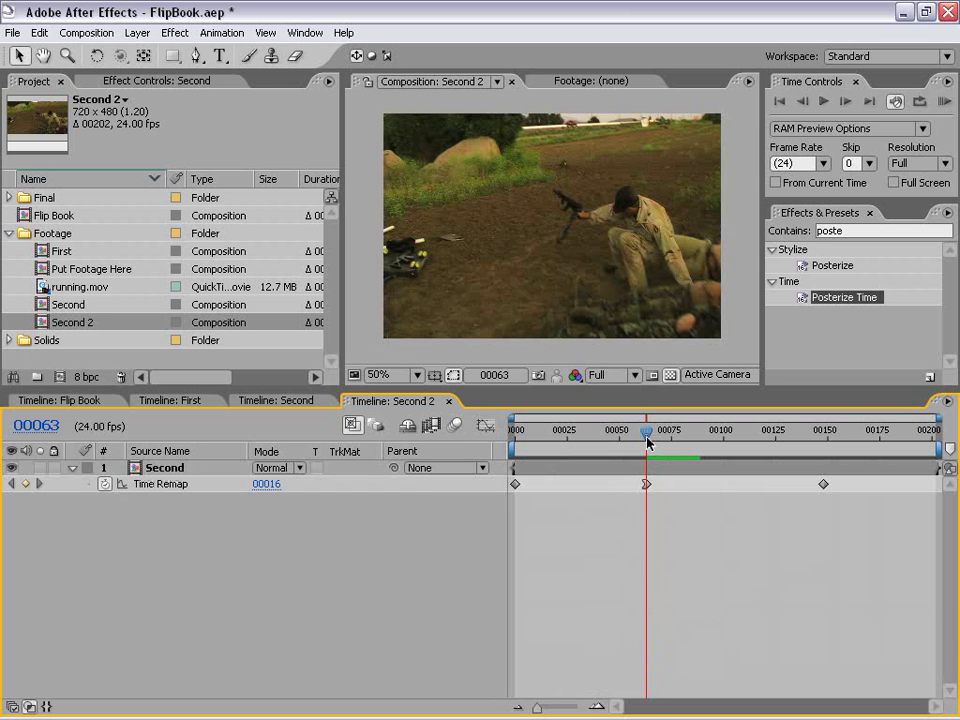
# Step: Move the current time to frame 70 and add a 720 x 480 solid coloured E5E5E5 to Second 2
pyautogui.moveTo(647, 441)
pyautogui.mouseDown()
pyautogui.moveTo(637, 442)
pyautogui.moveTo(685, 441)
pyautogui.moveTo(653, 441)
pyautogui.mouseUp()
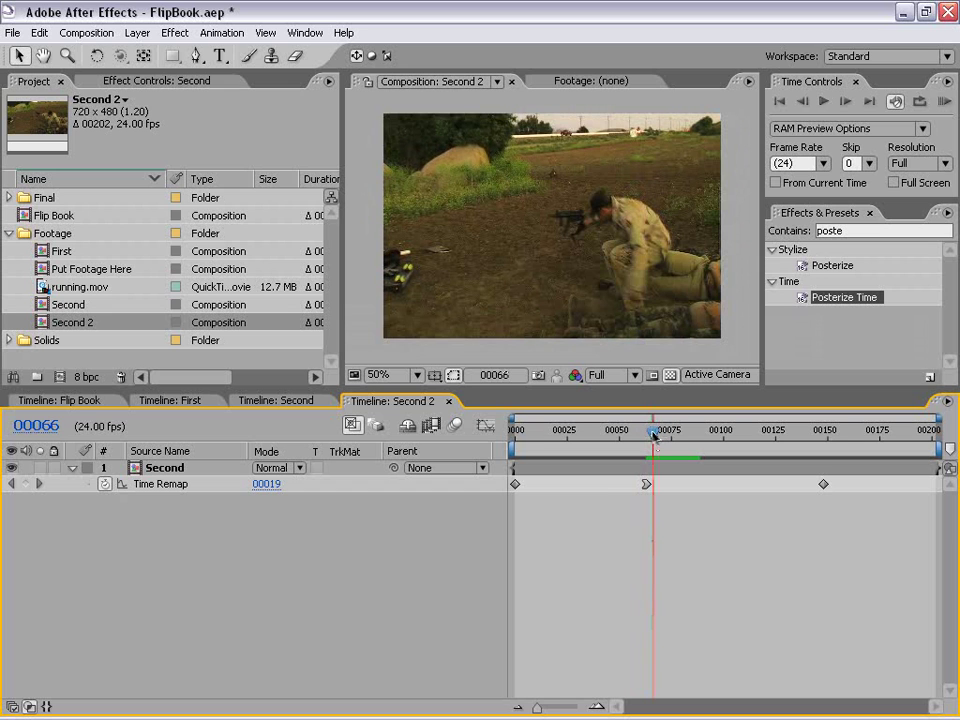
pyautogui.moveTo(653, 436)
pyautogui.mouseDown()
pyautogui.moveTo(633, 436)
pyautogui.moveTo(674, 436)
pyautogui.moveTo(637, 436)
pyautogui.moveTo(663, 441)
pyautogui.mouseUp()
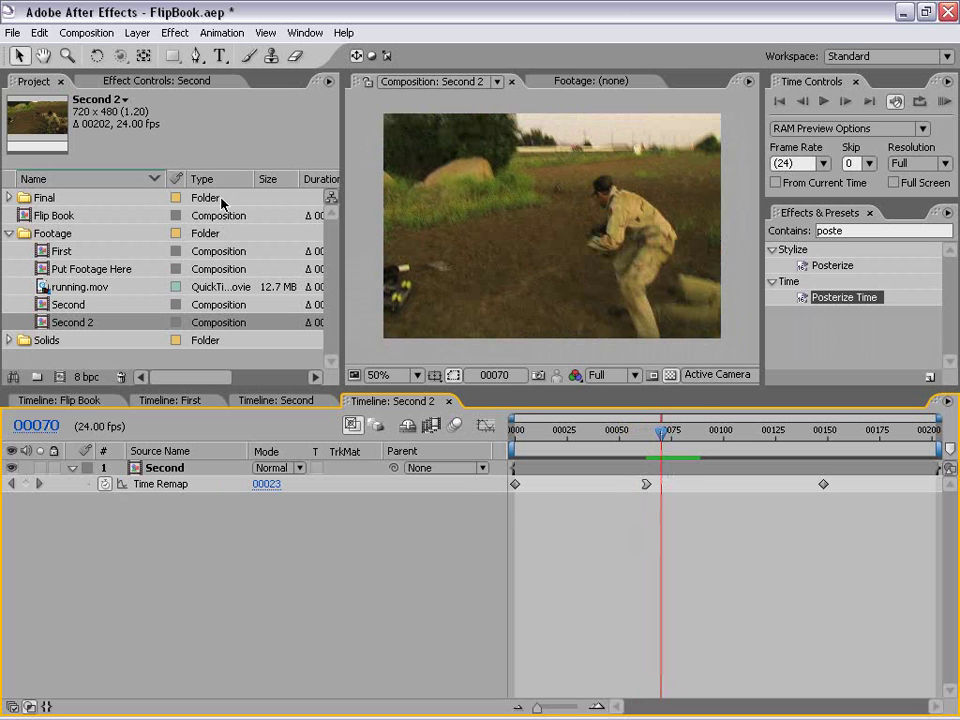
pyautogui.click(137, 33)
pyautogui.moveTo(148, 52)
pyautogui.click(424, 70)
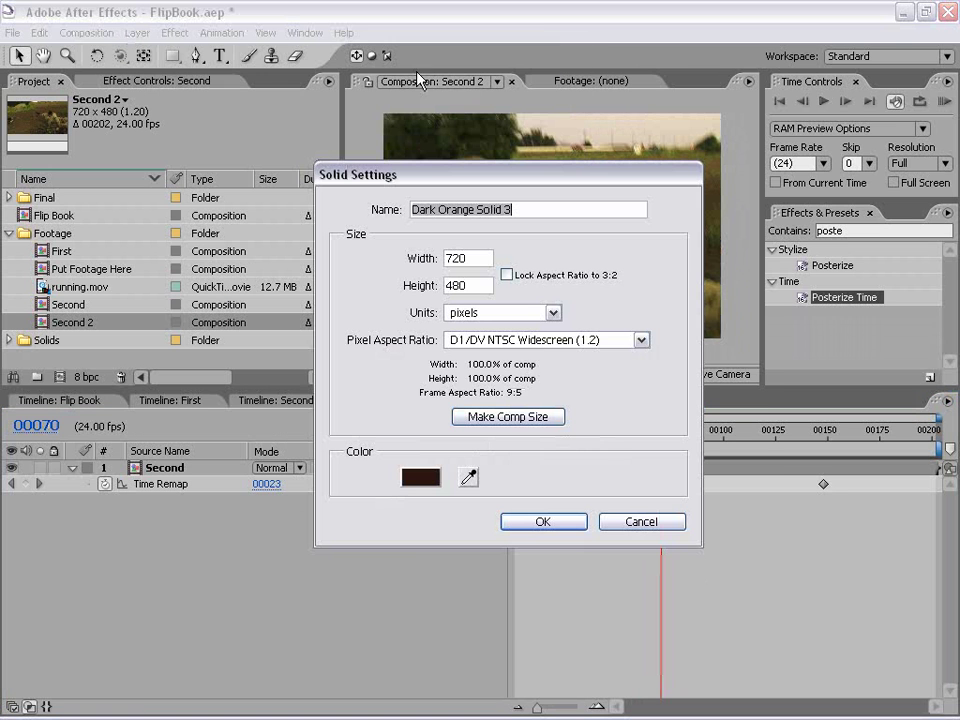
pyautogui.click(421, 477)
pyautogui.click(301, 300)
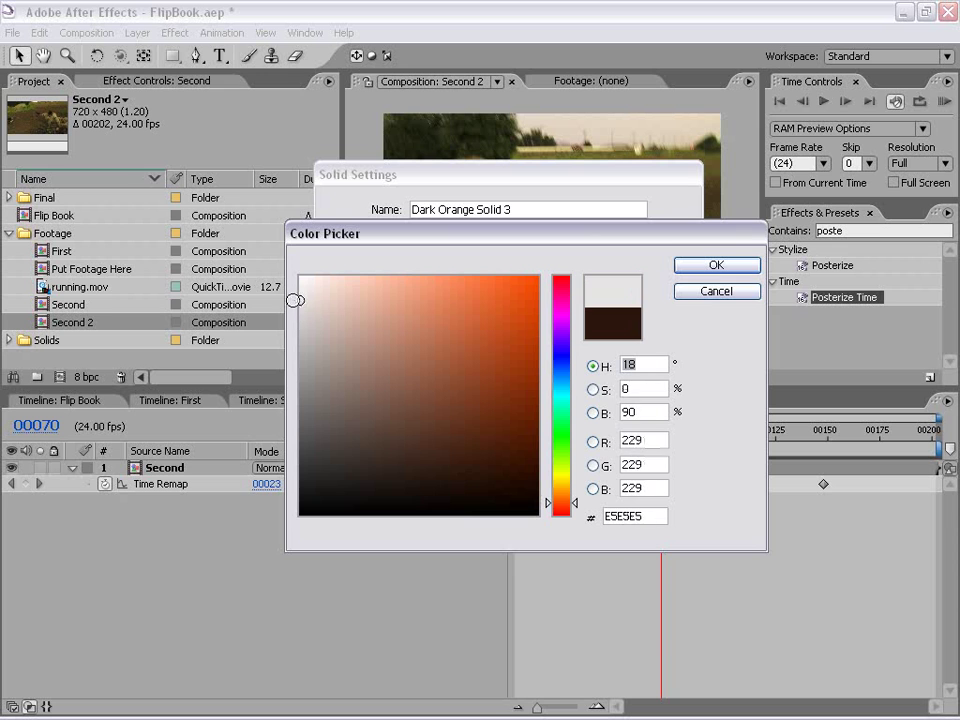
pyautogui.click(716, 268)
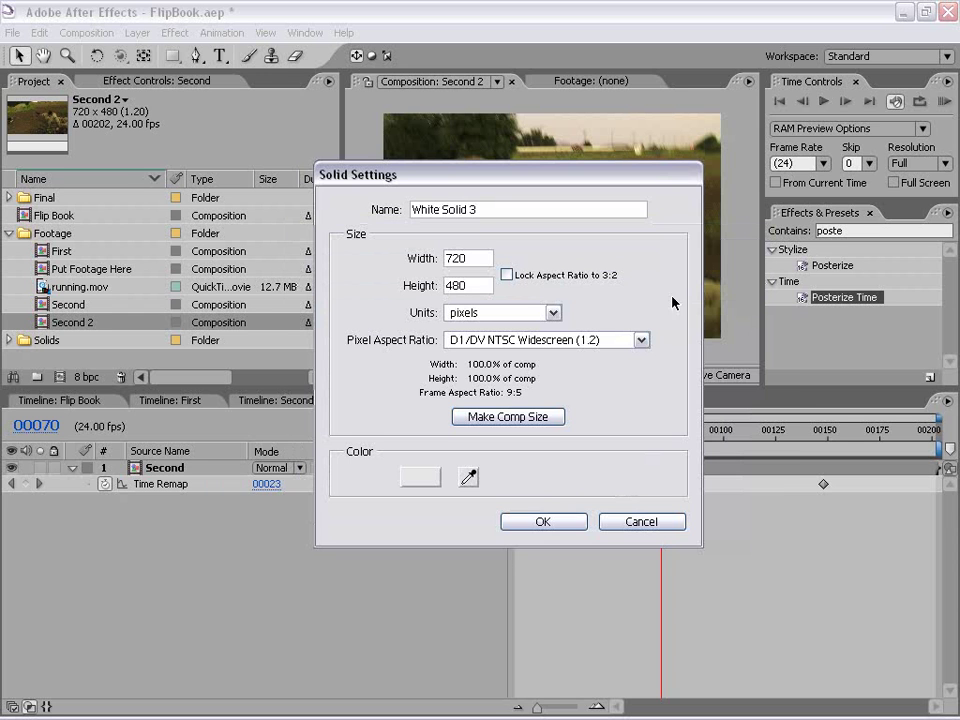
pyautogui.click(545, 523)
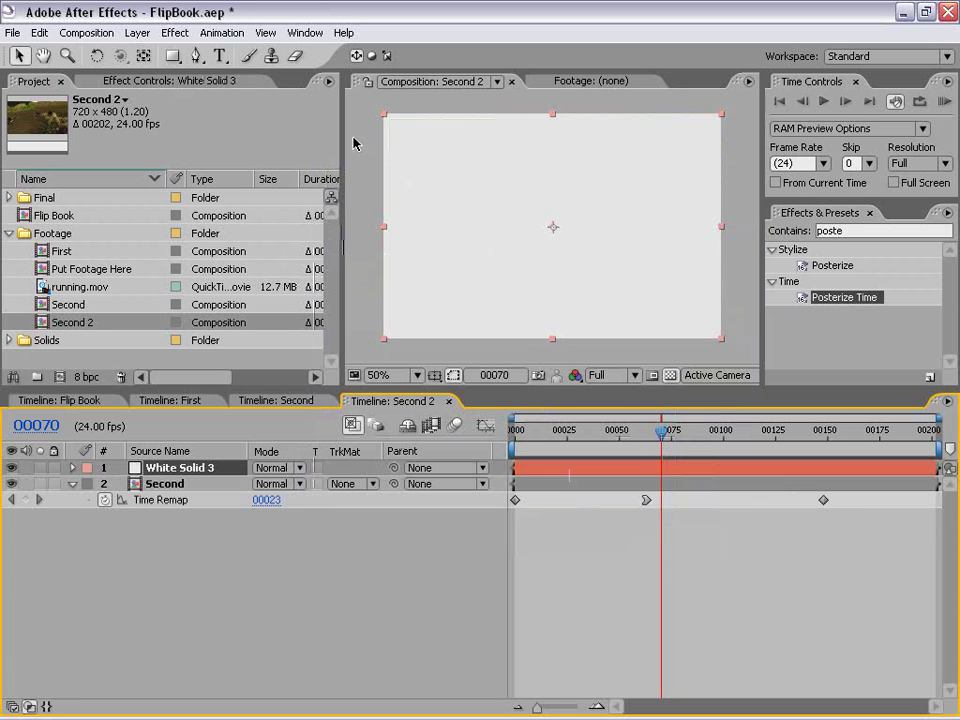
# Step: Apply the Strobe Light effect to the white solid, set Strobe to Makes Layer Transparent, and check it at frame 59
pyautogui.doubleClick(845, 231)
pyautogui.write('strob')
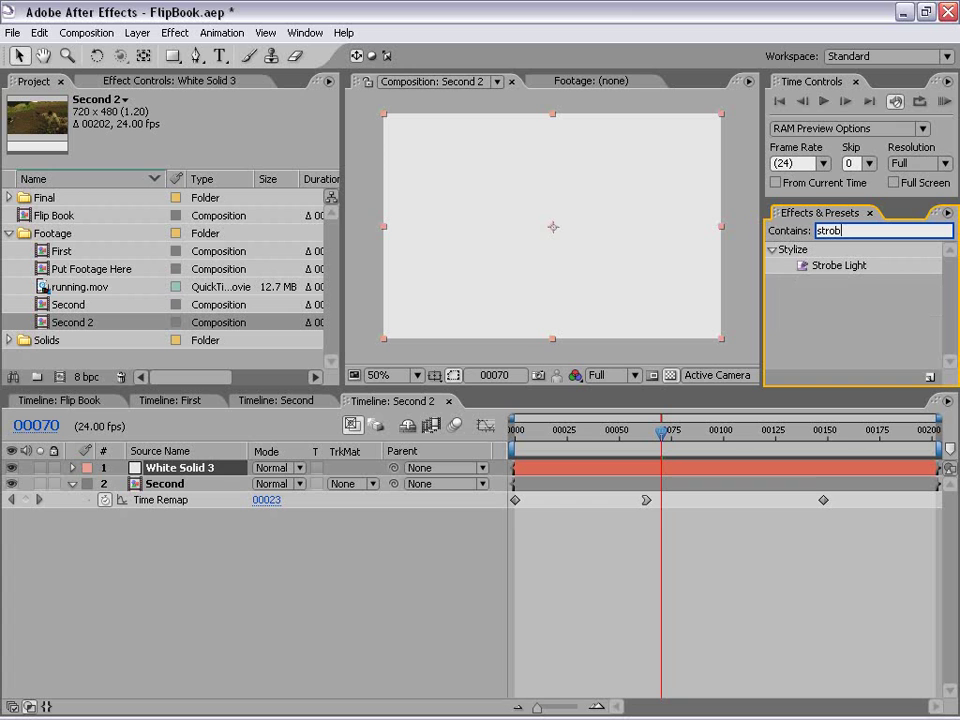
pyautogui.moveTo(824, 266); pyautogui.dragTo(627, 237)
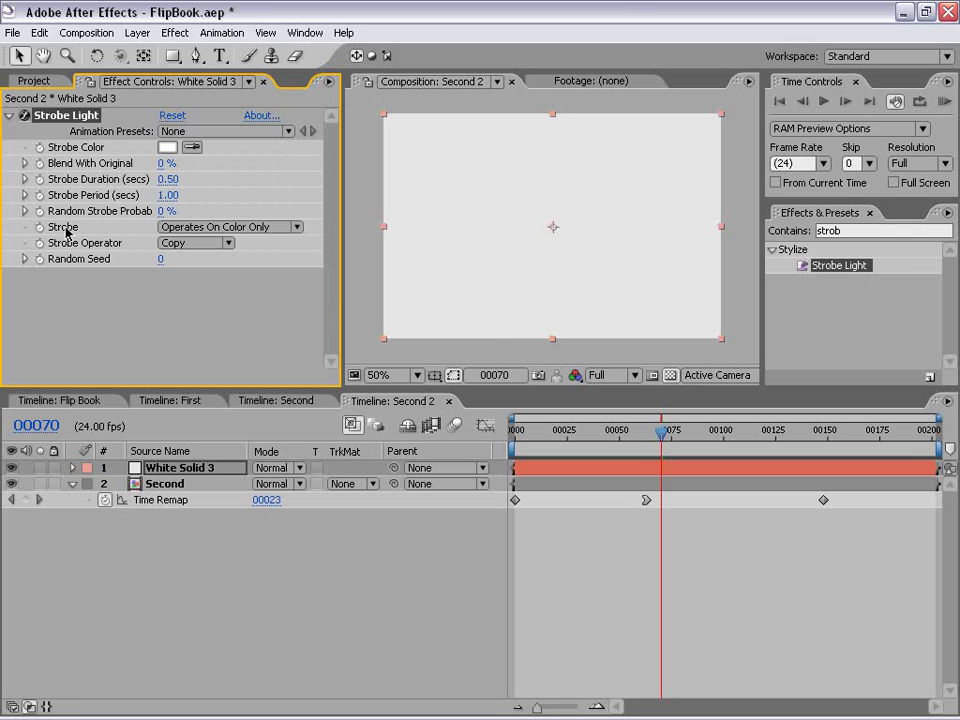
pyautogui.click(210, 229)
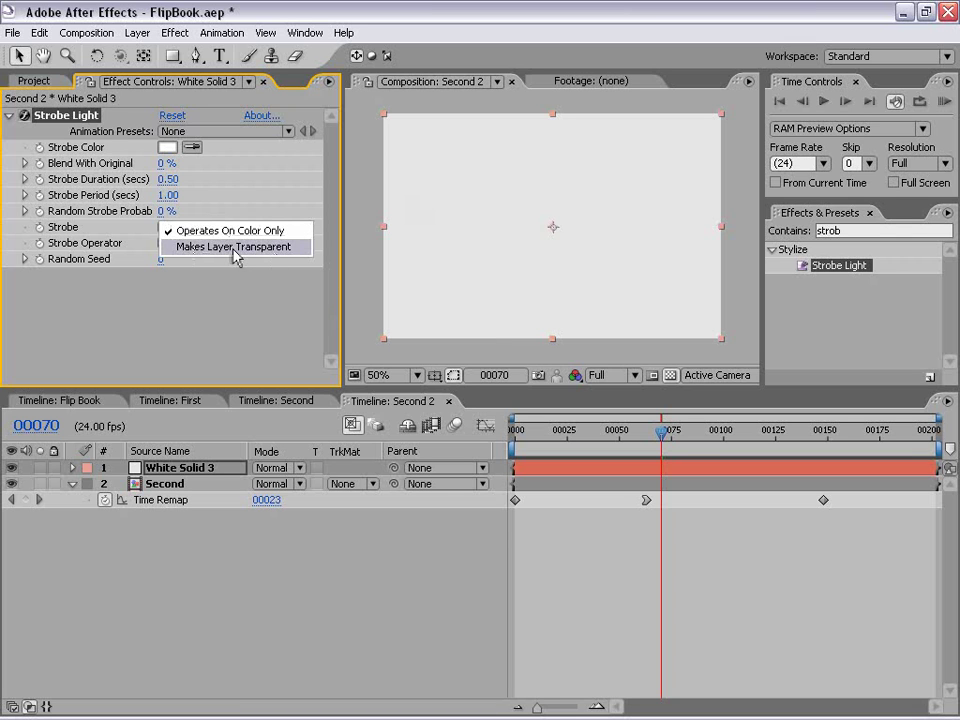
pyautogui.click(233, 248)
pyautogui.moveTo(662, 431); pyautogui.dragTo(638, 435)
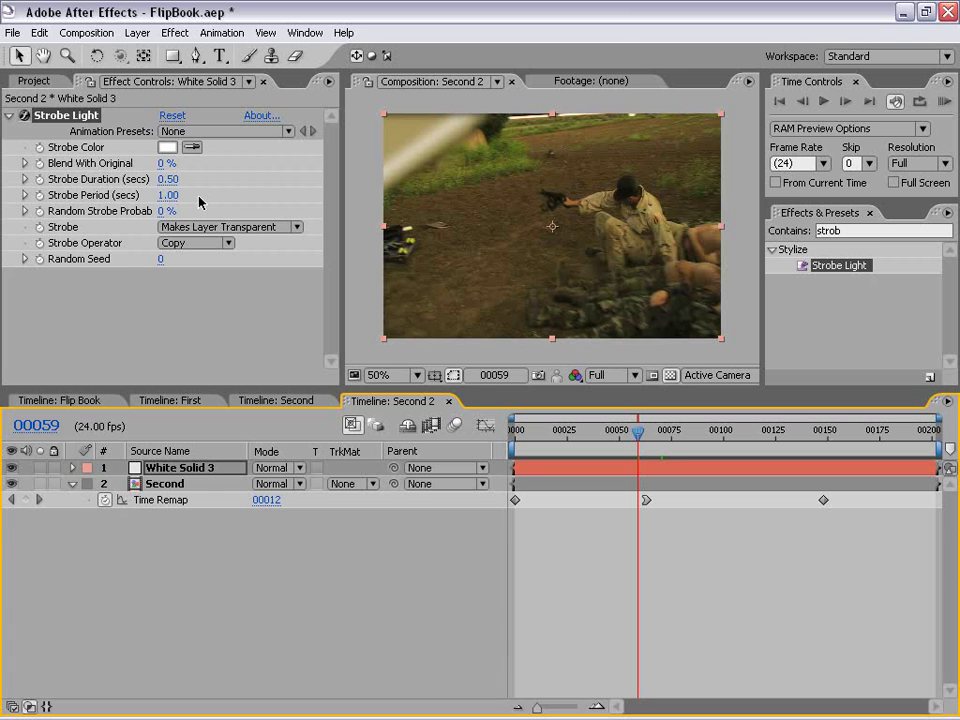
# Step: Open the Windows Calculator, work out the length of one frame as 1 / 24, and minimize it
pyautogui.press('super+r')
pyautogui.write('calc')
pyautogui.press('Return')
pyautogui.moveTo(231, 184); pyautogui.dragTo(205, 327)
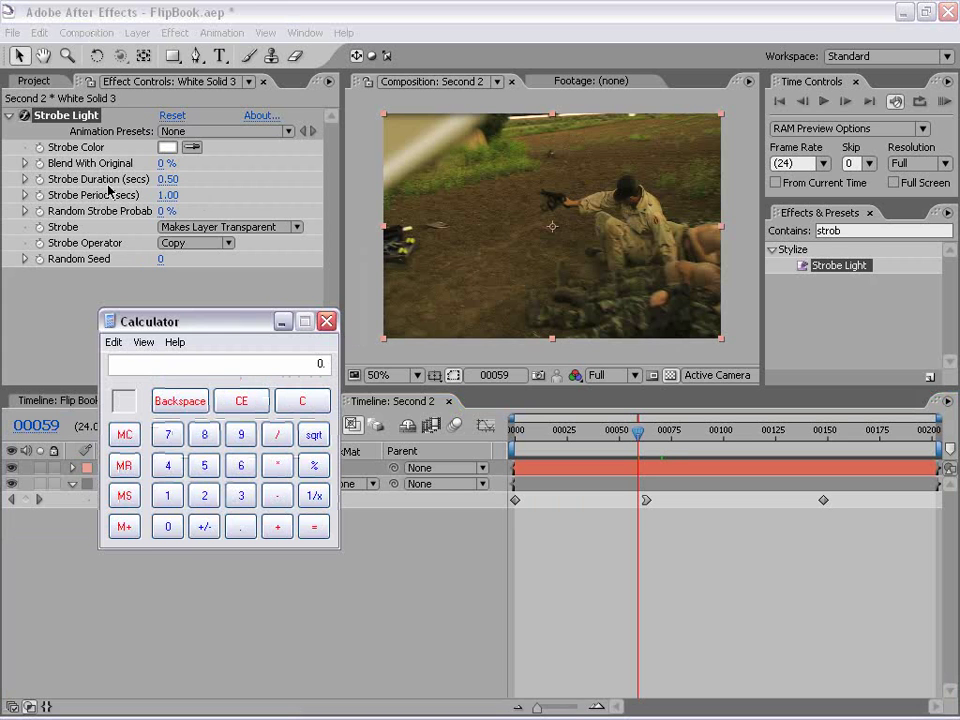
pyautogui.moveTo(227, 329); pyautogui.dragTo(150, 283)
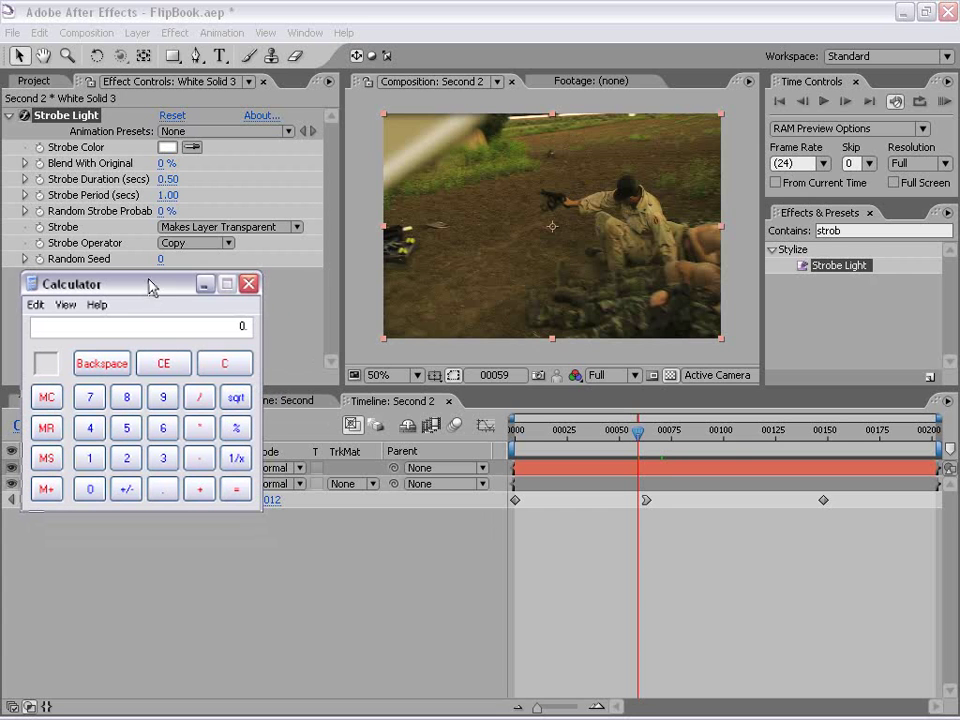
pyautogui.click(89, 458)
pyautogui.click(199, 398)
pyautogui.click(126, 458)
pyautogui.click(89, 430)
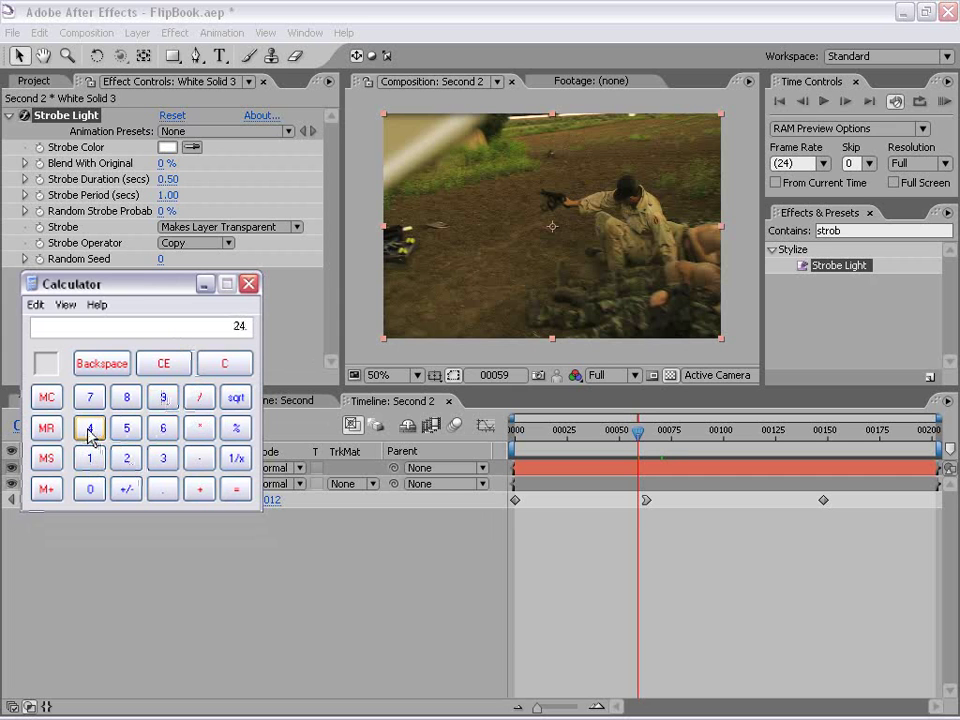
pyautogui.click(236, 489)
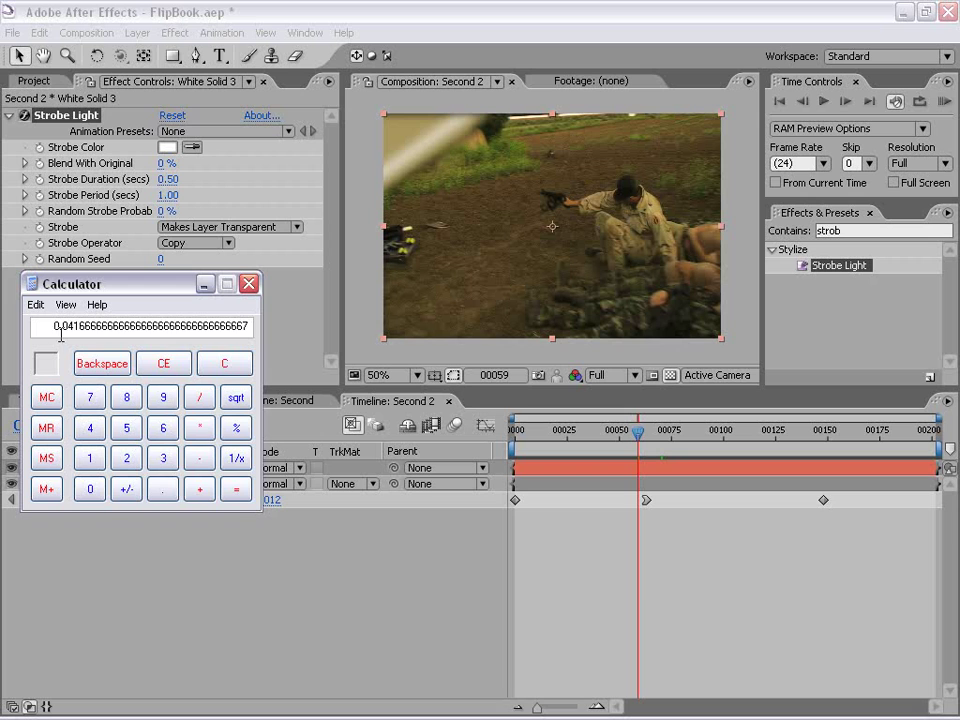
pyautogui.click(205, 284)
# Step: Set the white solid's Strobe Duration to 0.04 seconds and its Strobe Period to 0.08 seconds
pyautogui.click(167, 179)
pyautogui.write('.04')
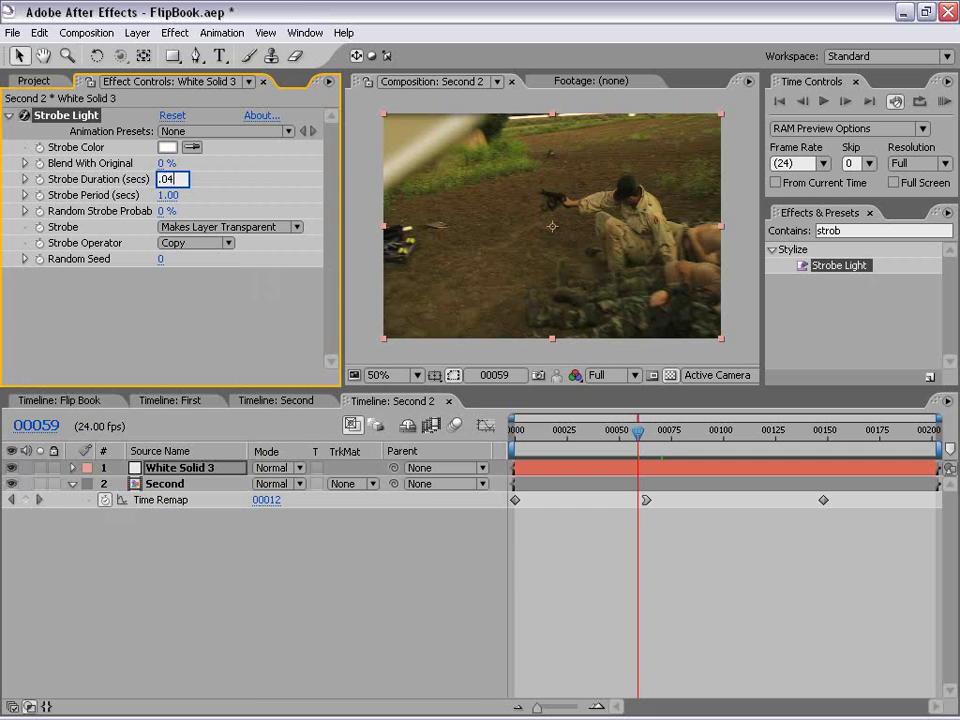
pyautogui.press('Tab')
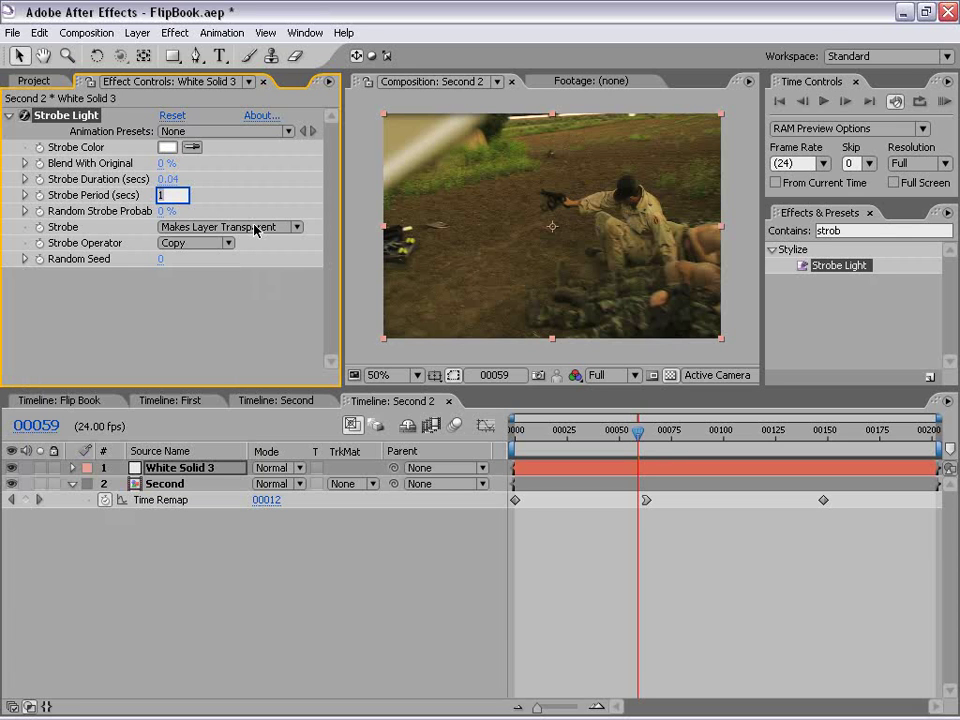
pyautogui.write('.08')
pyautogui.press('Return')
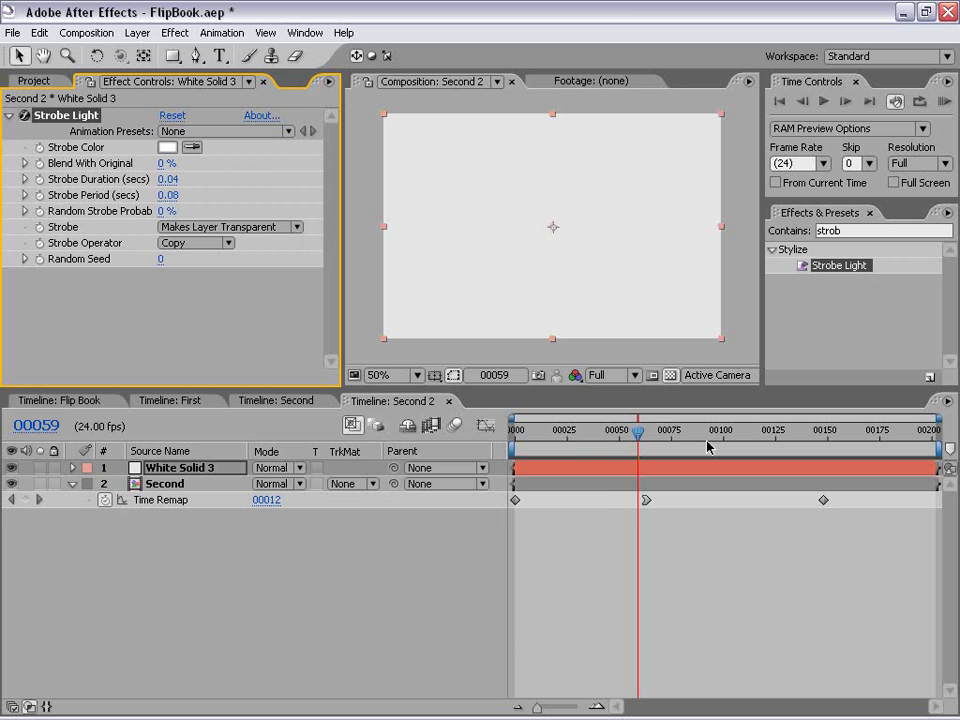
# Step: At frame 40, set the white solid's Opacity to 6% and start keyframing it
pyautogui.moveTo(651, 432); pyautogui.dragTo(600, 440)
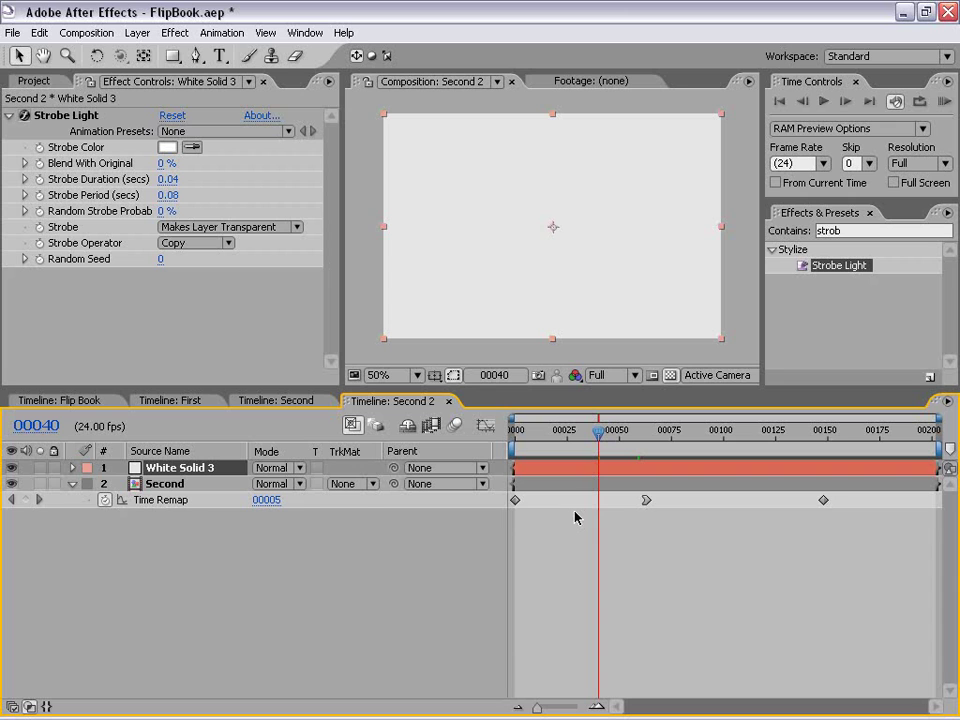
pyautogui.press('t')
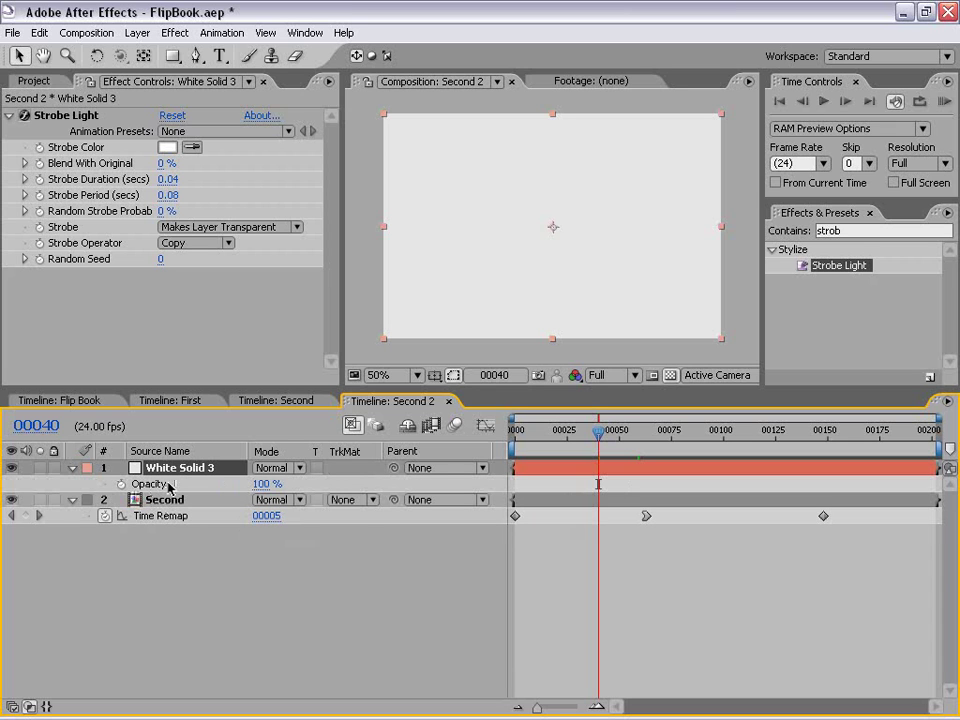
pyautogui.click(262, 485)
pyautogui.write('6')
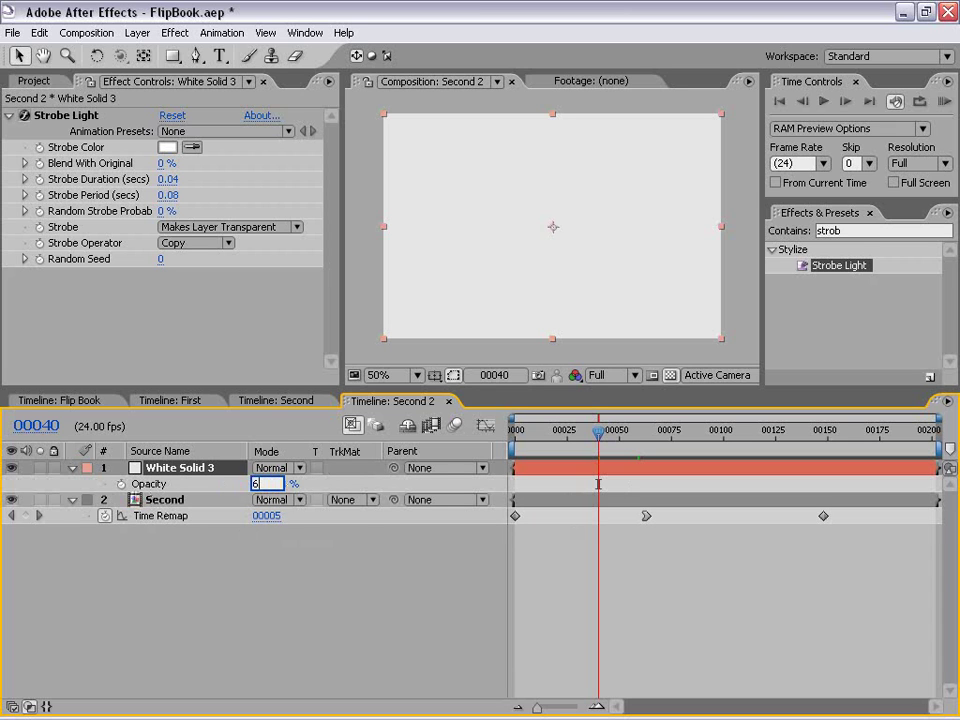
pyautogui.press('Return')
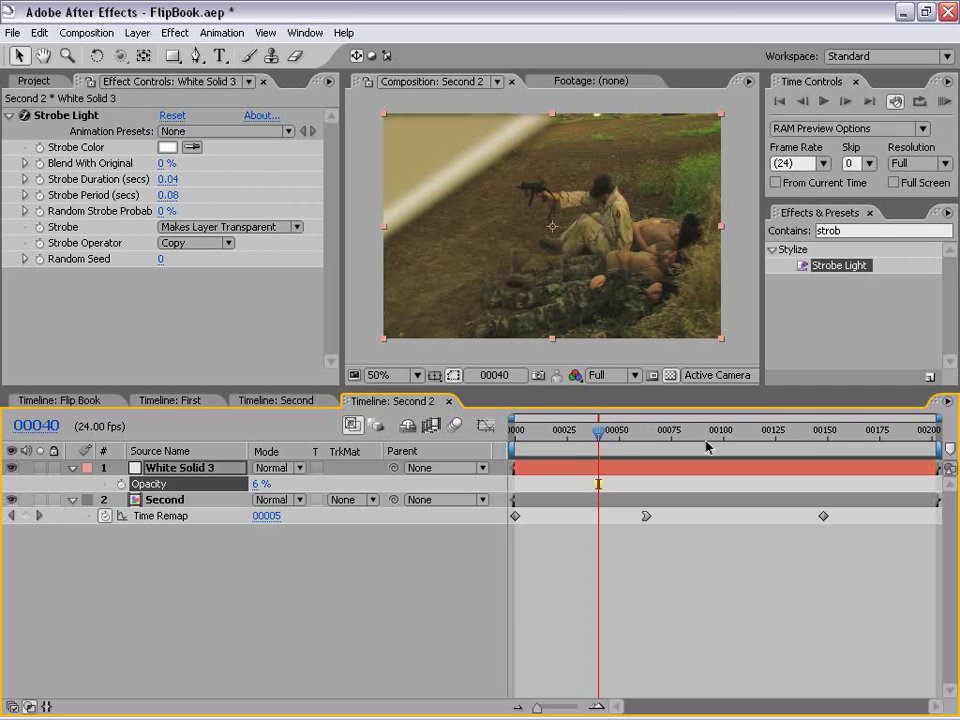
pyautogui.click(121, 484)
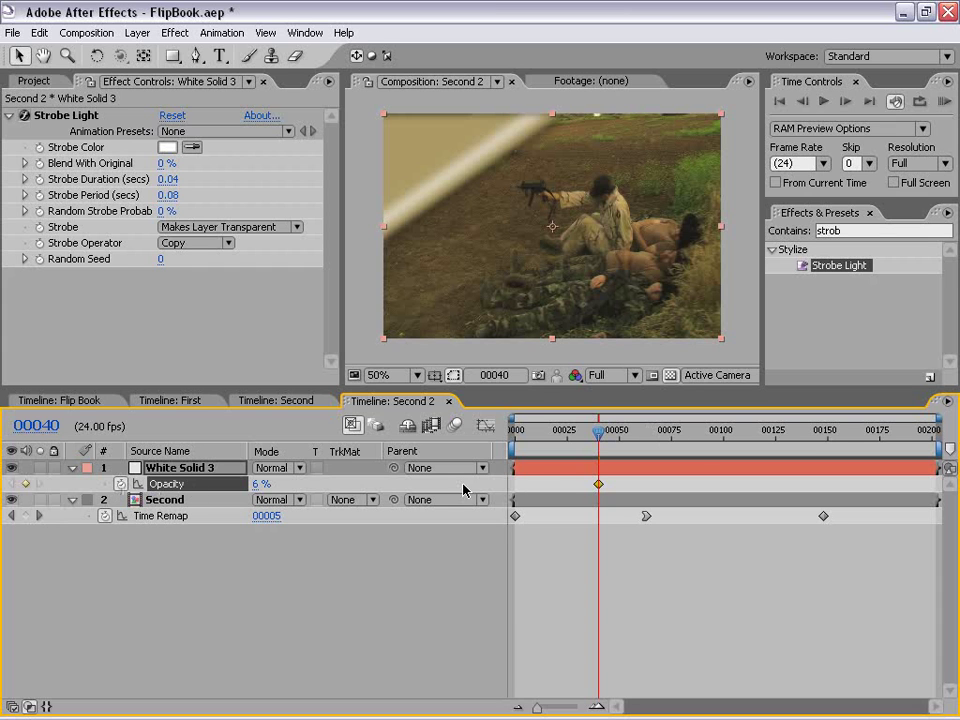
# Step: Add an Opacity keyframe holding 6% at about frame 62 and another of 0% at frame 89 on the white solid
pyautogui.moveTo(606, 435); pyautogui.dragTo(644, 435)
pyautogui.click(27, 484)
pyautogui.moveTo(664, 437); pyautogui.dragTo(700, 434)
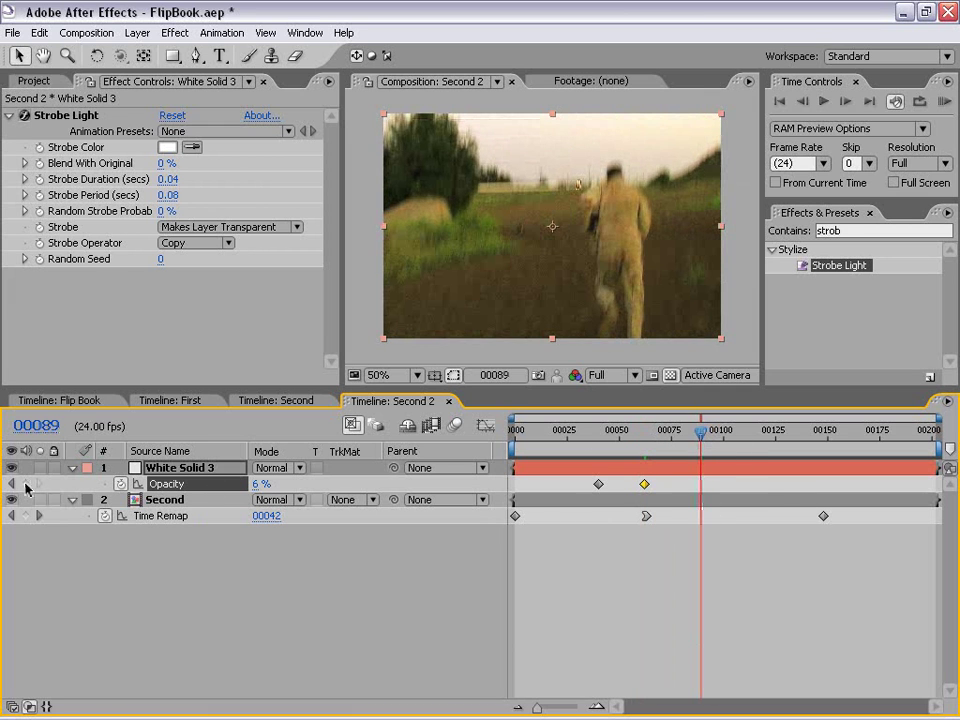
pyautogui.click(256, 484)
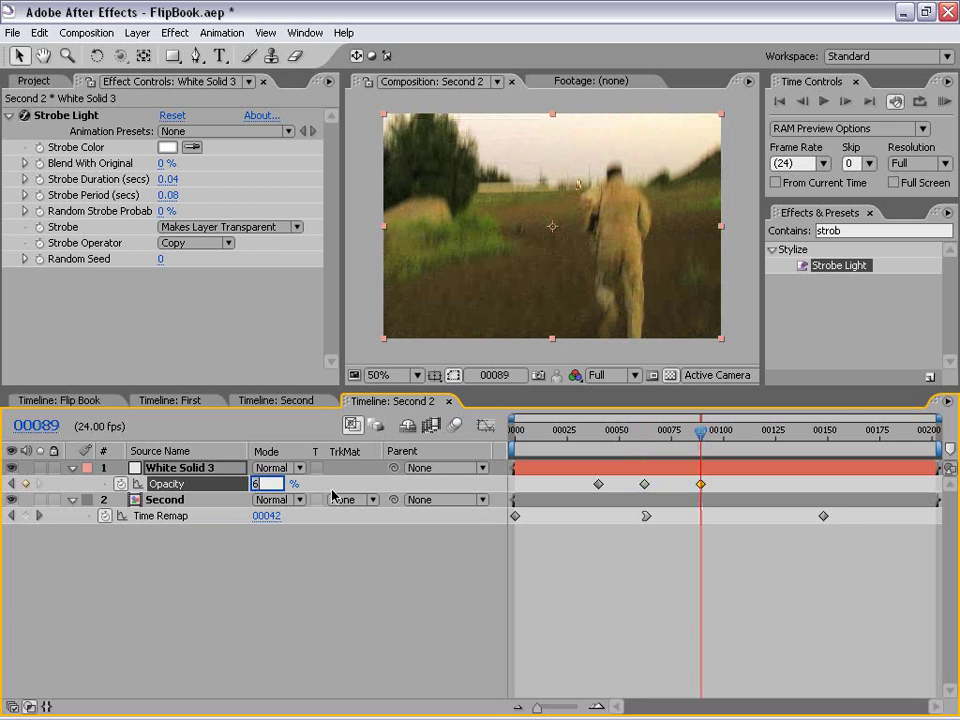
pyautogui.press('Return')
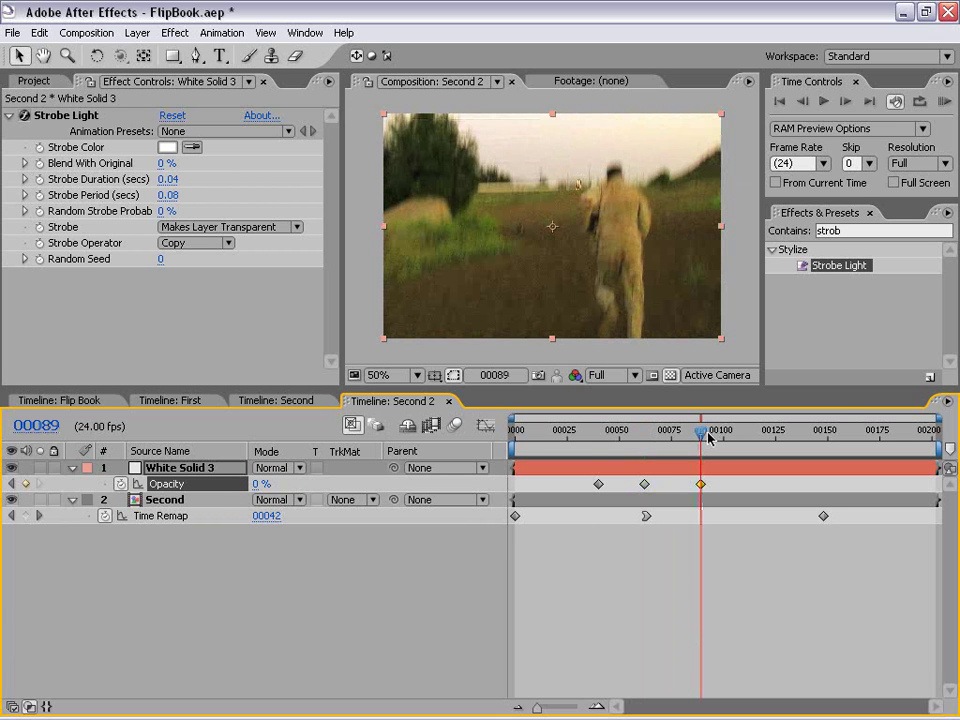
# Step: Set the white solid's frame 40 Opacity keyframe to 0%, and retime the first and last Opacity keyframes to about frames 45 and 94
pyautogui.moveTo(702, 433); pyautogui.dragTo(698, 437)
pyautogui.moveTo(686, 436); pyautogui.dragTo(599, 438)
pyautogui.doubleClick(599, 486)
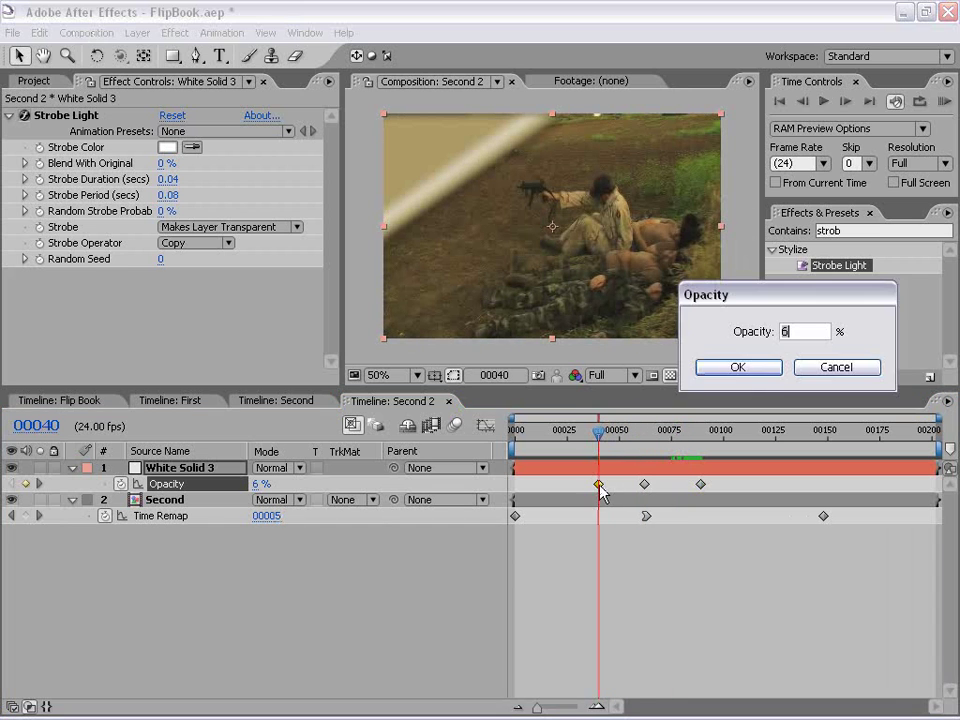
pyautogui.write('0')
pyautogui.click(737, 368)
pyautogui.moveTo(597, 440); pyautogui.dragTo(692, 440)
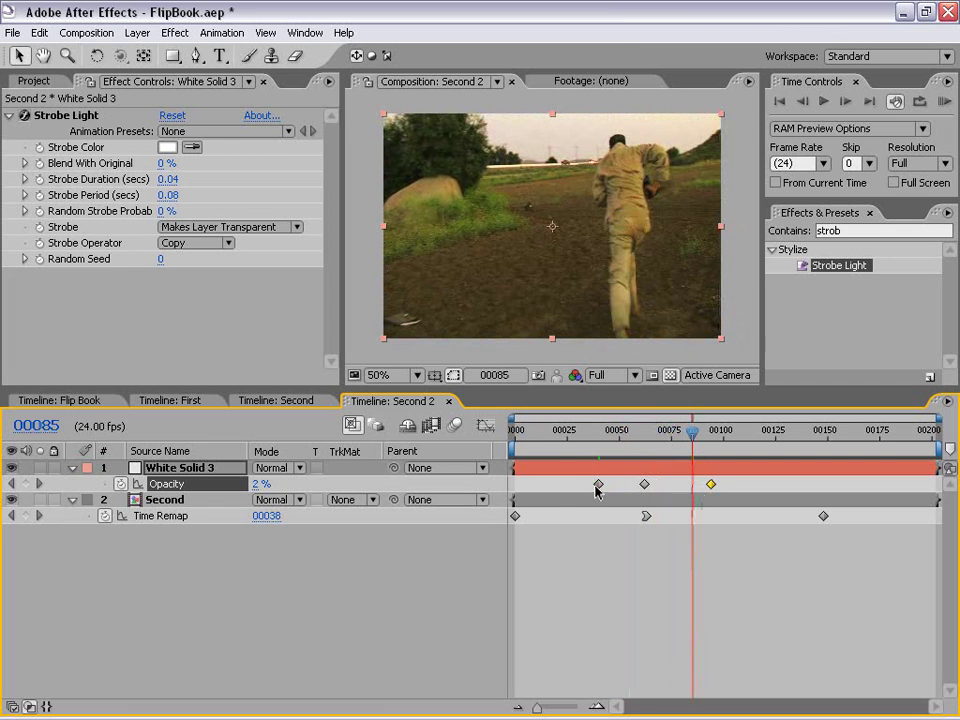
pyautogui.moveTo(598, 485); pyautogui.dragTo(617, 490)
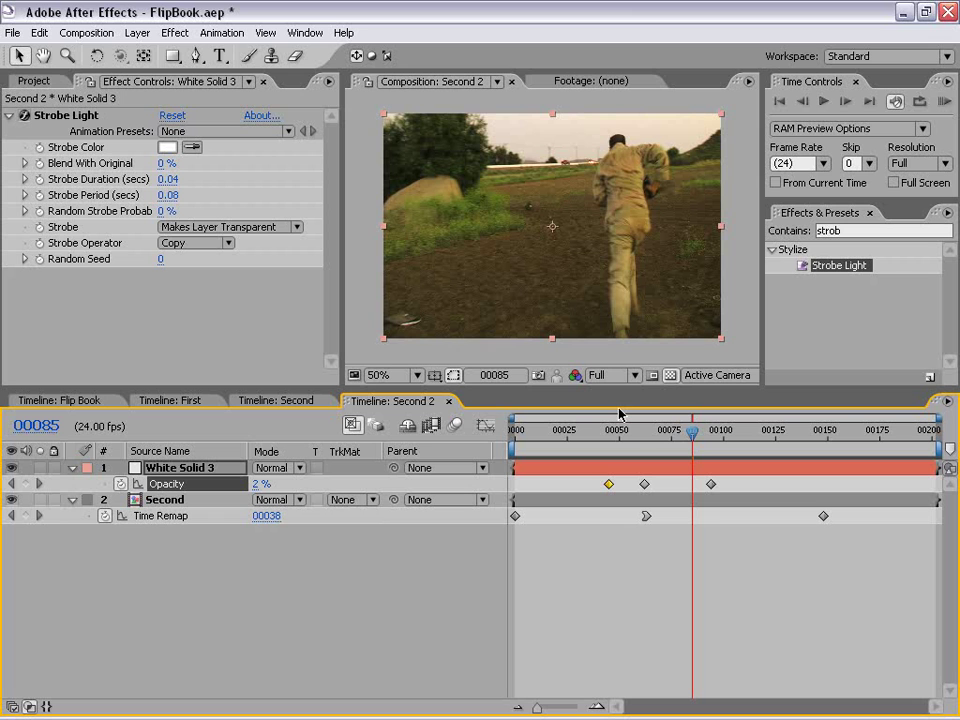
# Step: Play a RAM preview of Second 2 in an enlarged composition view to check the page flips and white flicker
pyautogui.moveTo(521, 437); pyautogui.dragTo(587, 434)
pyautogui.click(572, 349)
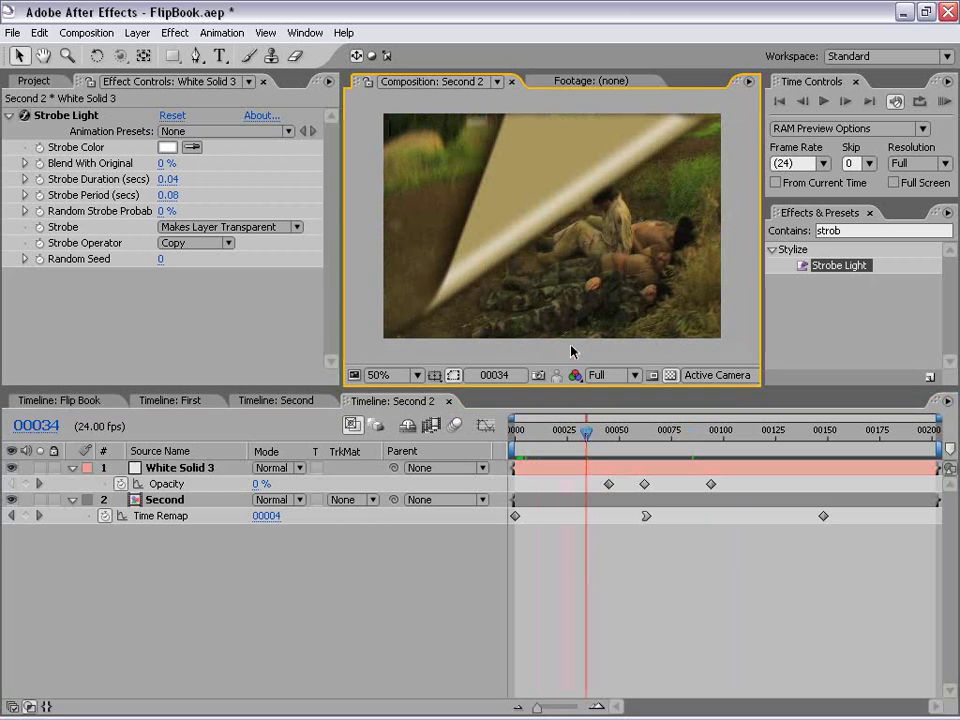
pyautogui.press('`')
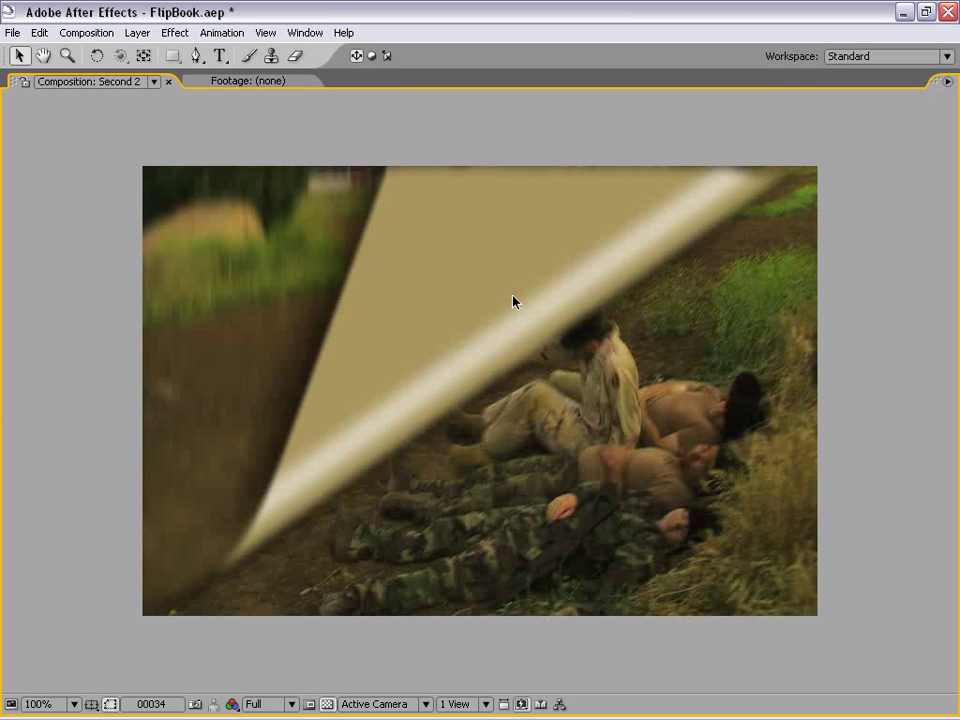
pyautogui.press('KP_0')
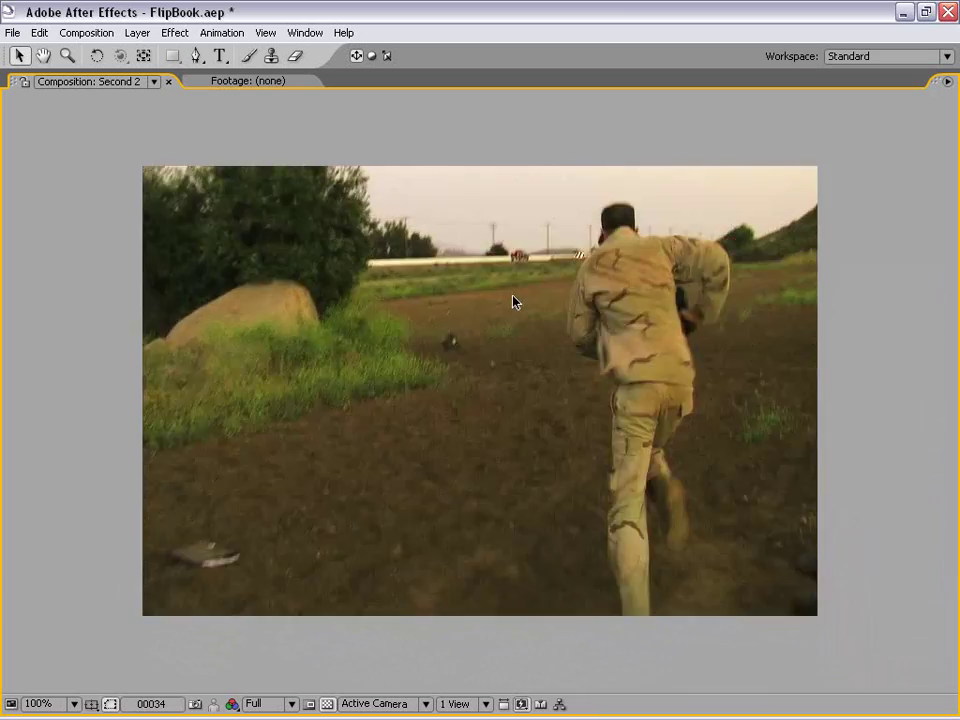
pyautogui.press('space')
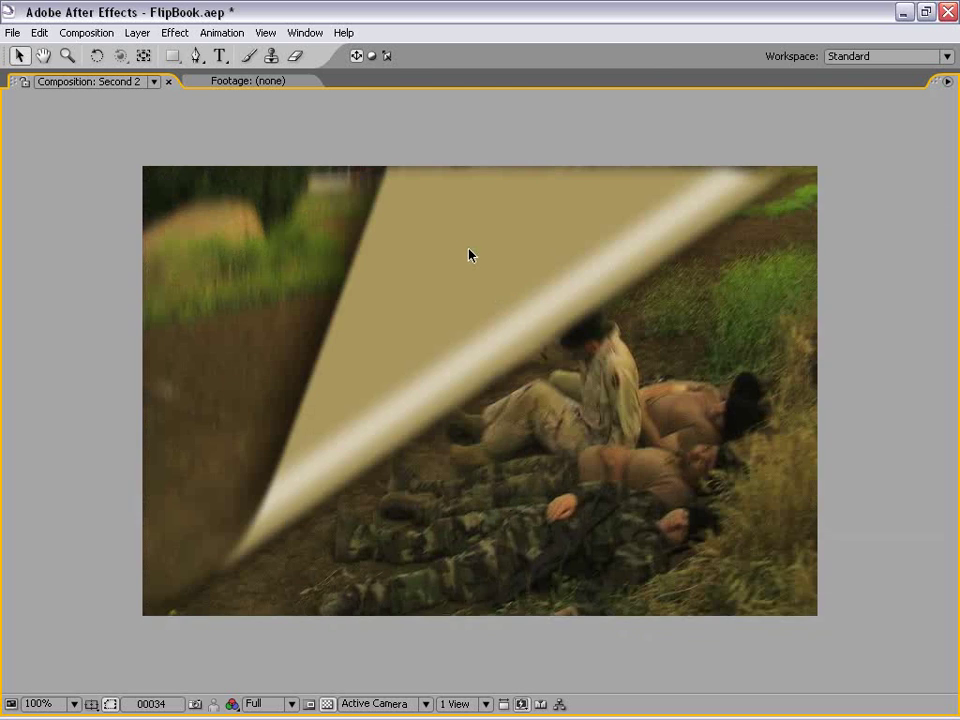
pyautogui.press('`')
# Step: Change the blending mode of White Solid 3 in Second 2 to Add
pyautogui.moveTo(593, 446)
pyautogui.mouseDown()
pyautogui.moveTo(585, 446)
pyautogui.moveTo(598, 446)
pyautogui.mouseUp()
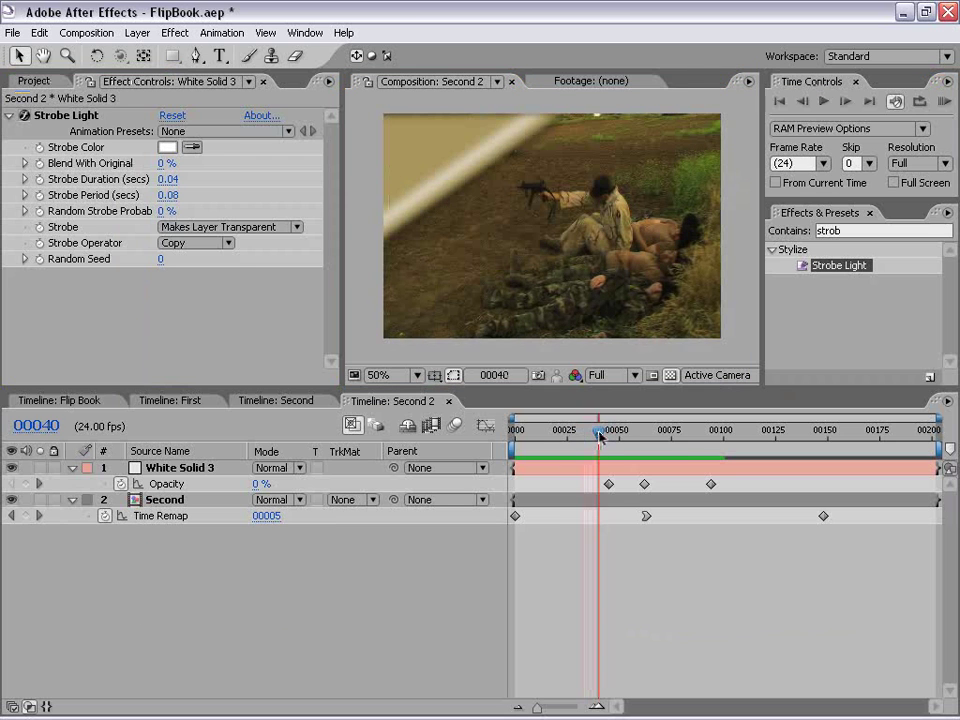
pyautogui.click(162, 468)
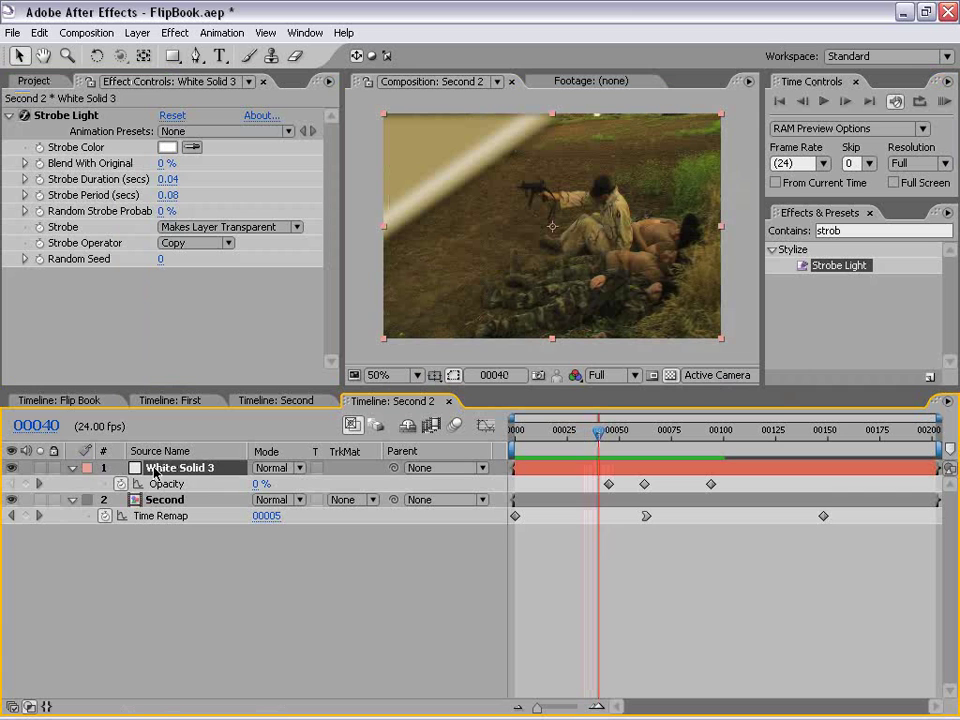
pyautogui.click(271, 469)
pyautogui.click(279, 339)
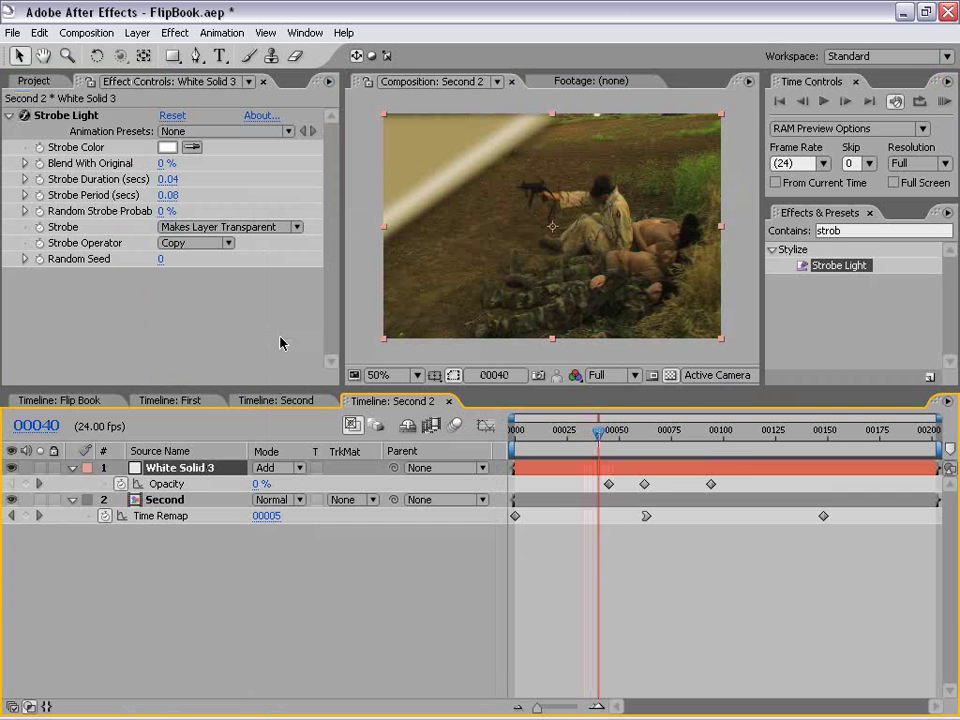
# Step: In the First composition, set the Directional Blur Direction of the upper Put Footage Here layer to -35°
pyautogui.click(180, 401)
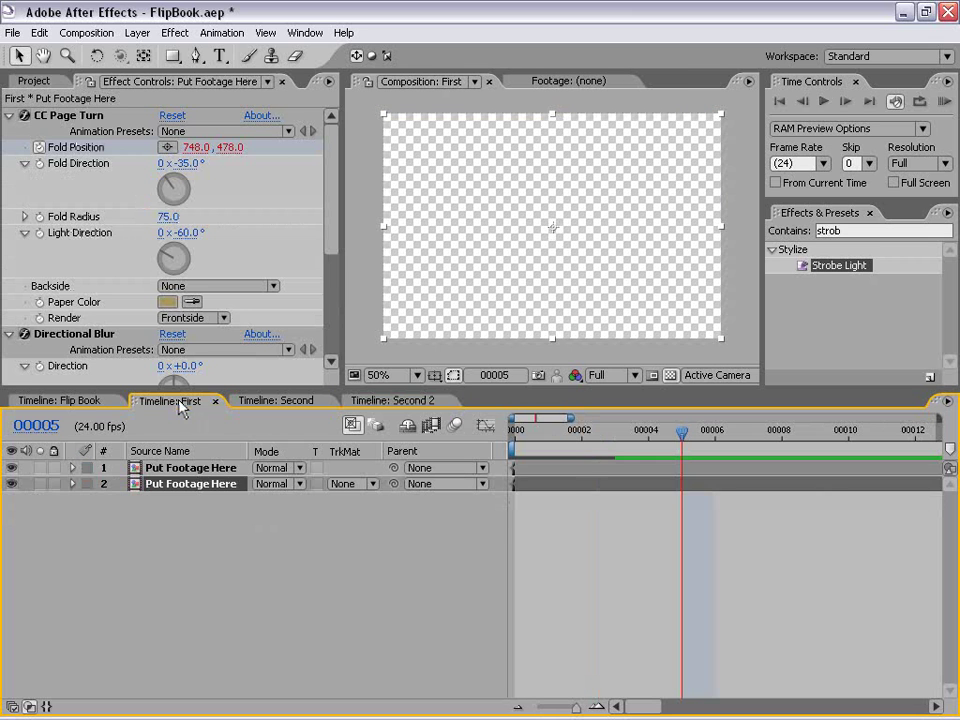
pyautogui.click(212, 468)
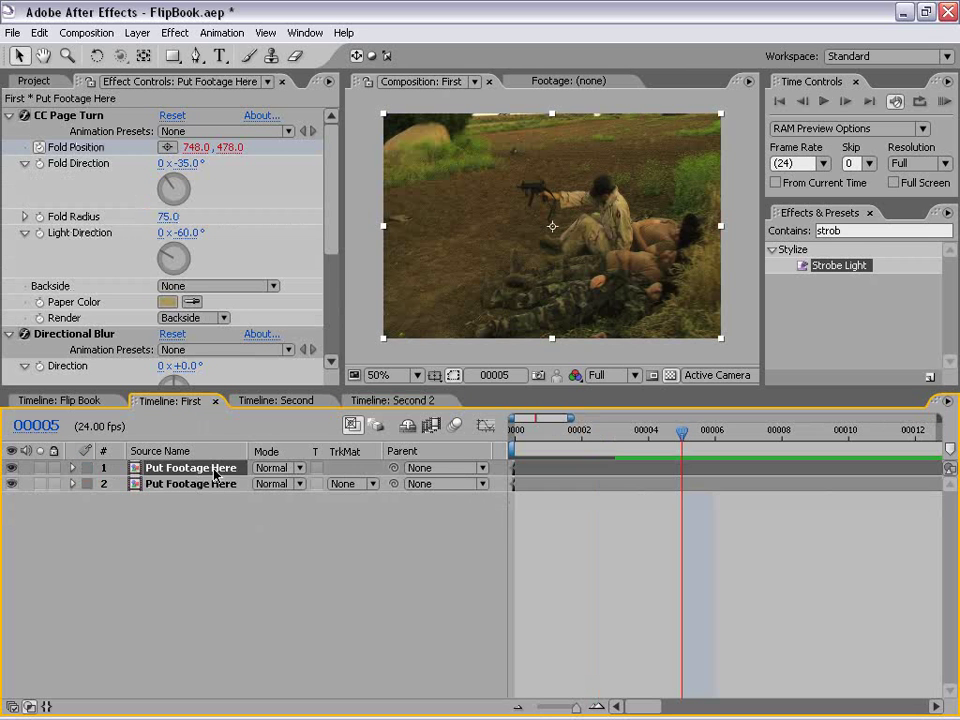
pyautogui.click(196, 508)
pyautogui.click(172, 469)
pyautogui.scroll(-3, 332, 178)
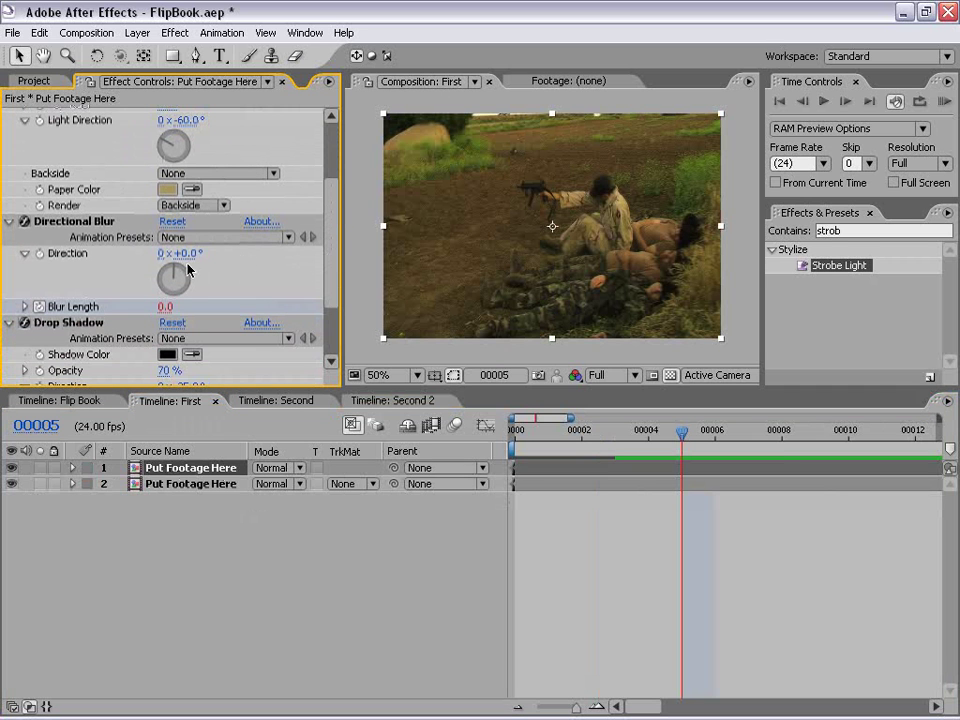
pyautogui.click(183, 256)
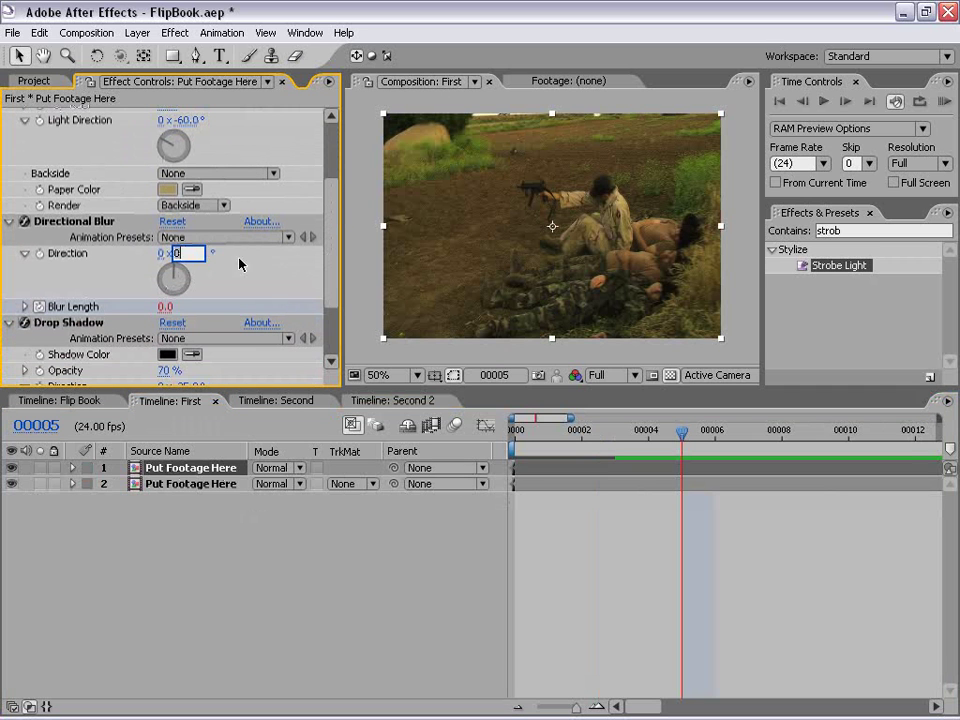
pyautogui.write('-35')
pyautogui.press('Return')
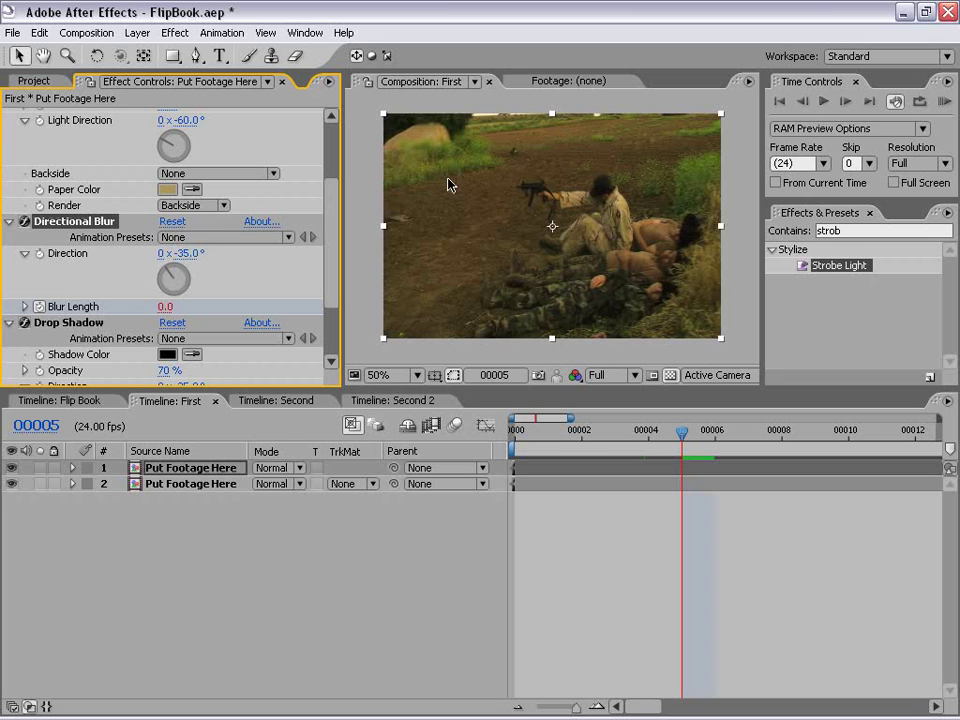
# Step: Set the Directional Blur Direction of the lower Put Footage Here layer to -35° as well
pyautogui.click(173, 486)
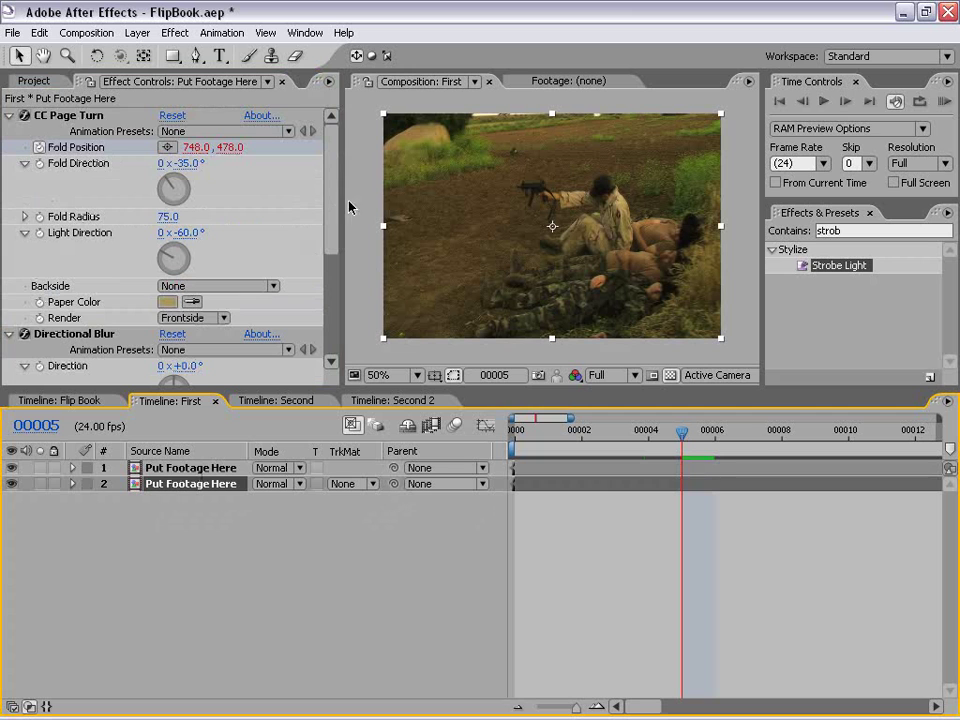
pyautogui.moveTo(338, 198); pyautogui.dragTo(337, 256)
pyautogui.click(190, 236)
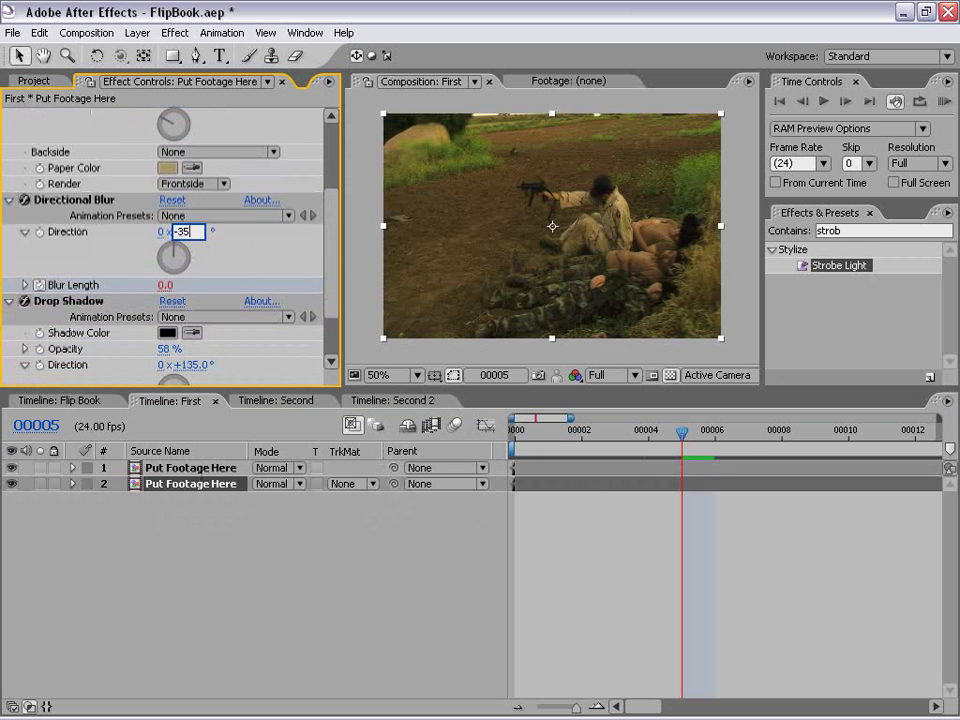
pyautogui.press('Return')
# Step: Switch to the Flip Book composition and return the current time to frame 0
pyautogui.click(428, 401)
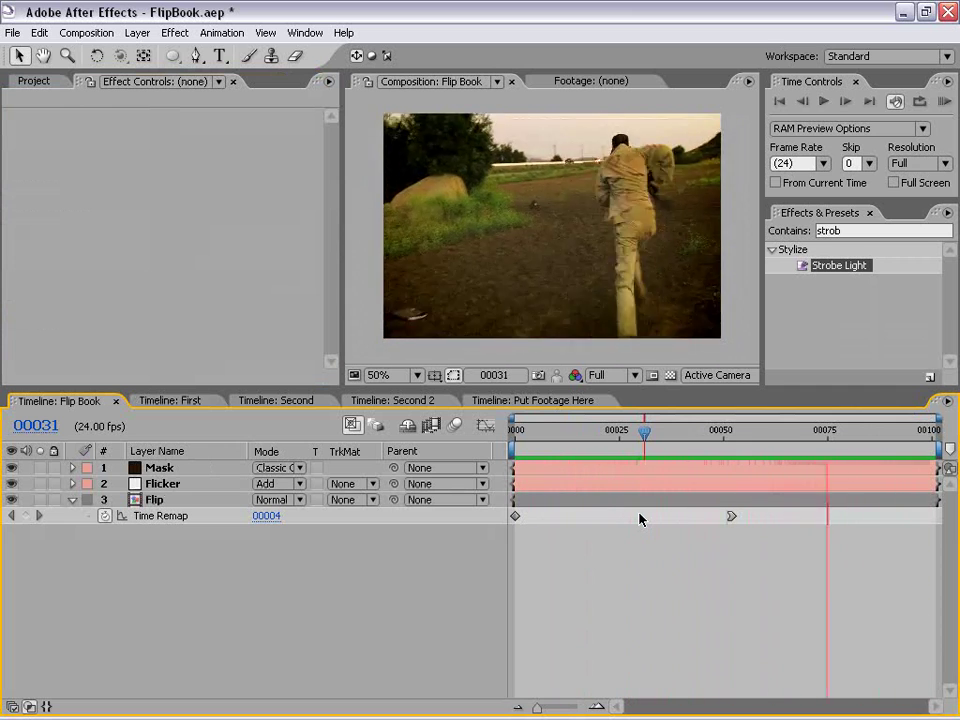
pyautogui.press('Home')
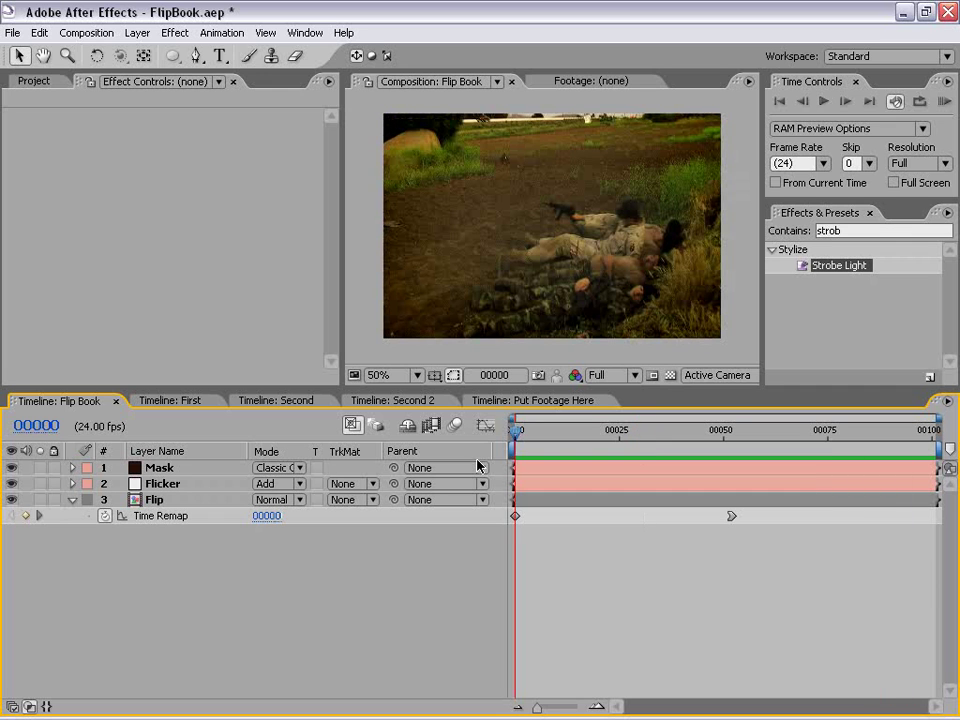